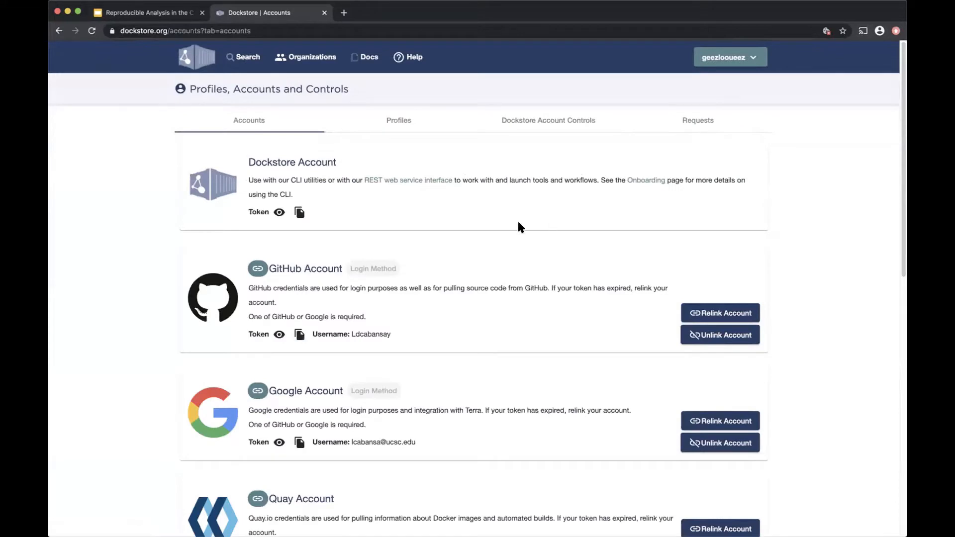
Look through the linked and unlinked third-party accounts on the Dockstore Accounts page, down to Zenodo and ORCID.
{"action": "scroll", "coordinate": [405, 308], "scroll_direction": "down", "scroll_amount": 1}
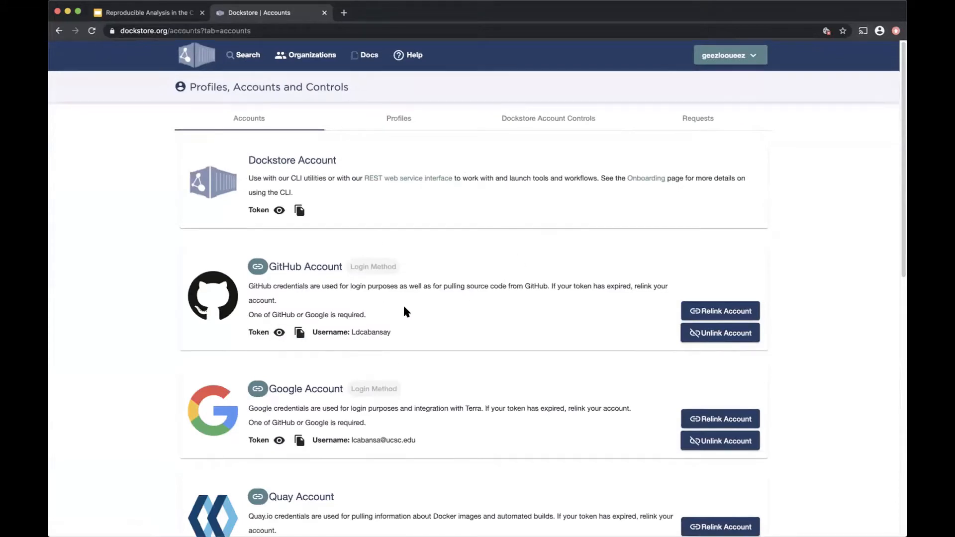
{"action": "scroll", "coordinate": [476, 305], "scroll_direction": "down", "scroll_amount": 2}
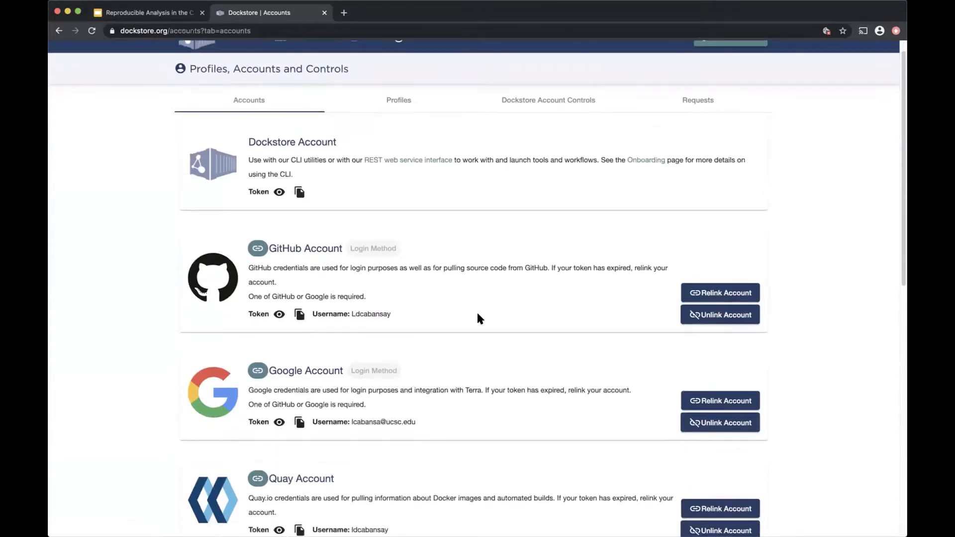
{"action": "scroll", "coordinate": [447, 348], "scroll_direction": "down", "scroll_amount": 3}
{"action": "scroll", "coordinate": [477, 388], "scroll_direction": "down", "scroll_amount": 5}
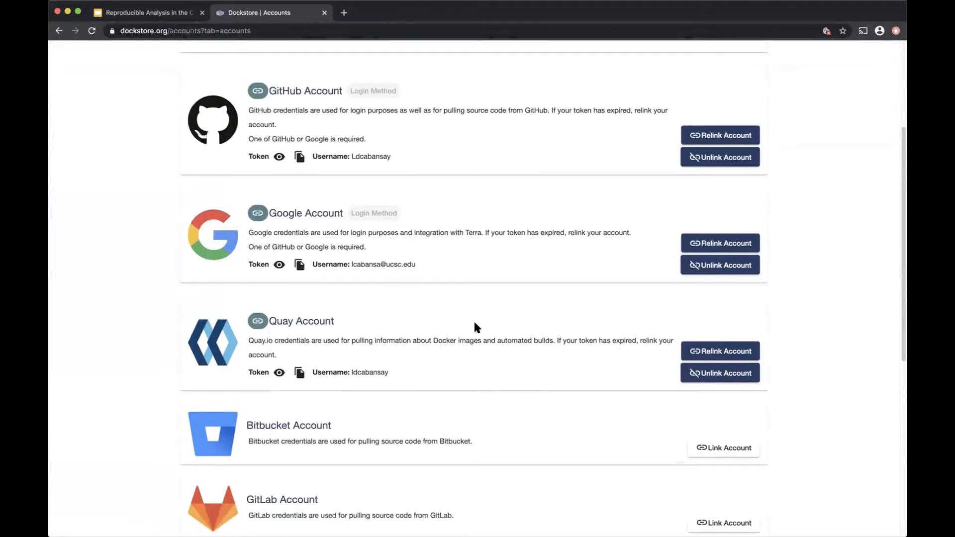
{"action": "scroll", "coordinate": [477, 329], "scroll_direction": "down", "scroll_amount": 4}
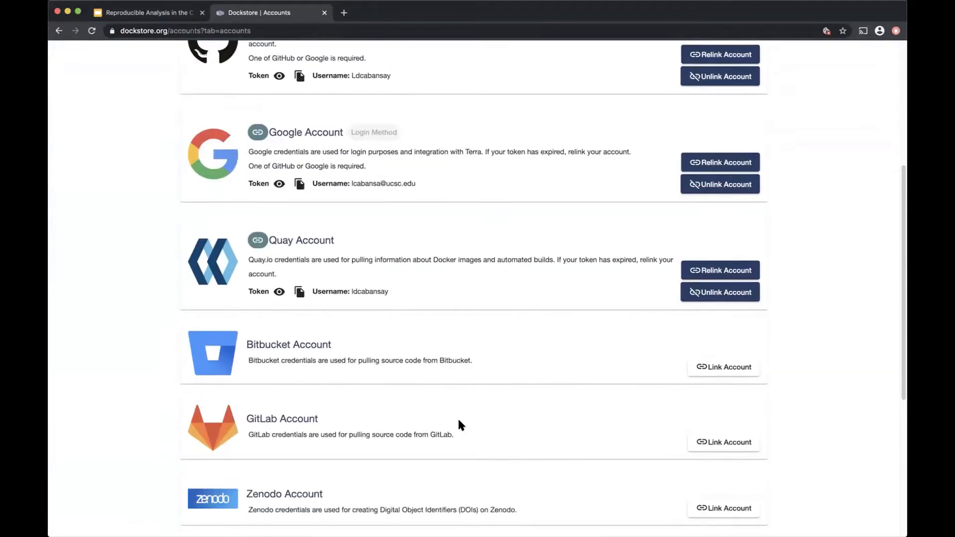
{"action": "scroll", "coordinate": [477, 416], "scroll_direction": "down", "scroll_amount": 1}
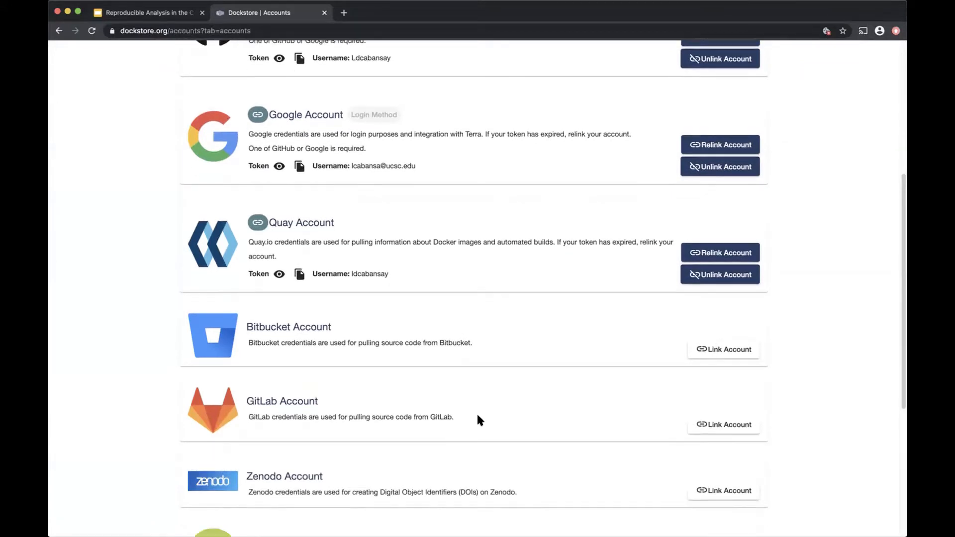
{"action": "scroll", "coordinate": [433, 408], "scroll_direction": "down", "scroll_amount": 3}
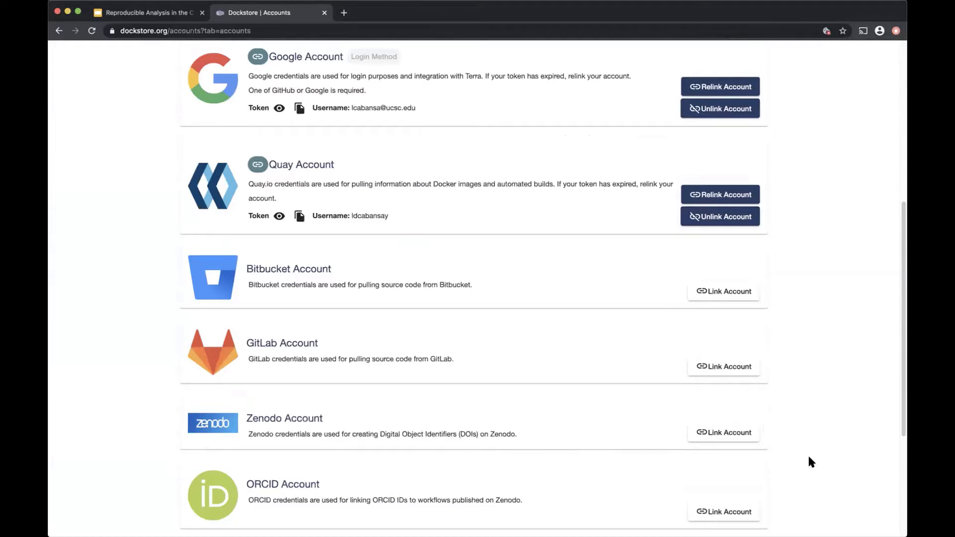
Switch to the Google Slides presentation, advance to the Search Functionality slide and open its linked Dockstore search page.
{"action": "left_click", "coordinate": [123, 15]}
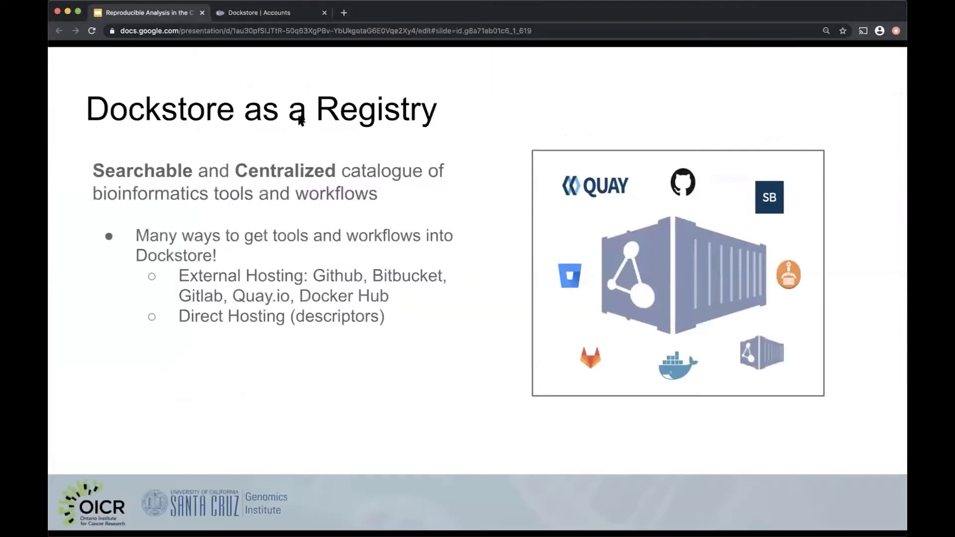
{"action": "key", "text": "Right"}
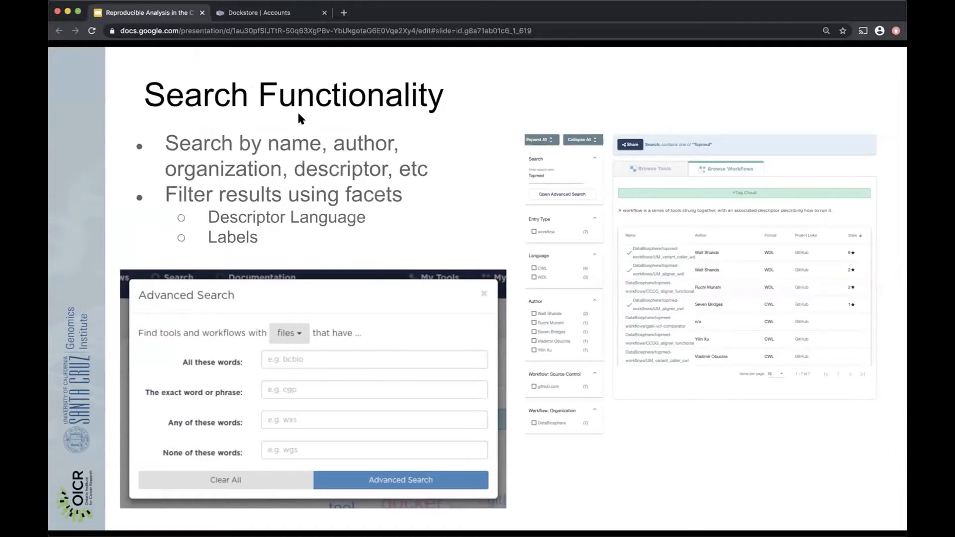
{"action": "left_click", "coordinate": [706, 256]}
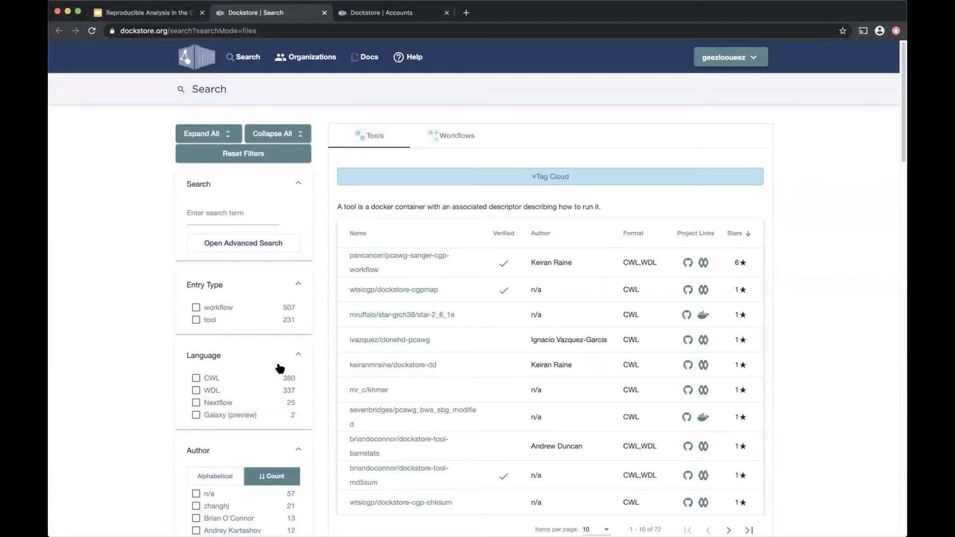
Search the Dockstore tools and workflows for "topmed".
{"action": "scroll", "coordinate": [296, 448], "scroll_direction": "down", "scroll_amount": 1}
{"action": "scroll", "coordinate": [296, 448], "scroll_direction": "down", "scroll_amount": 3}
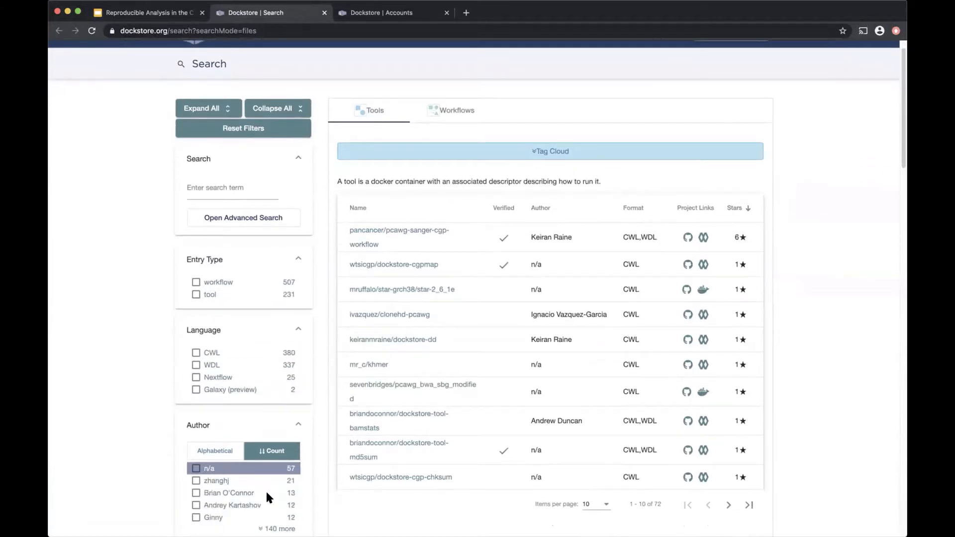
{"action": "left_click", "coordinate": [225, 188]}
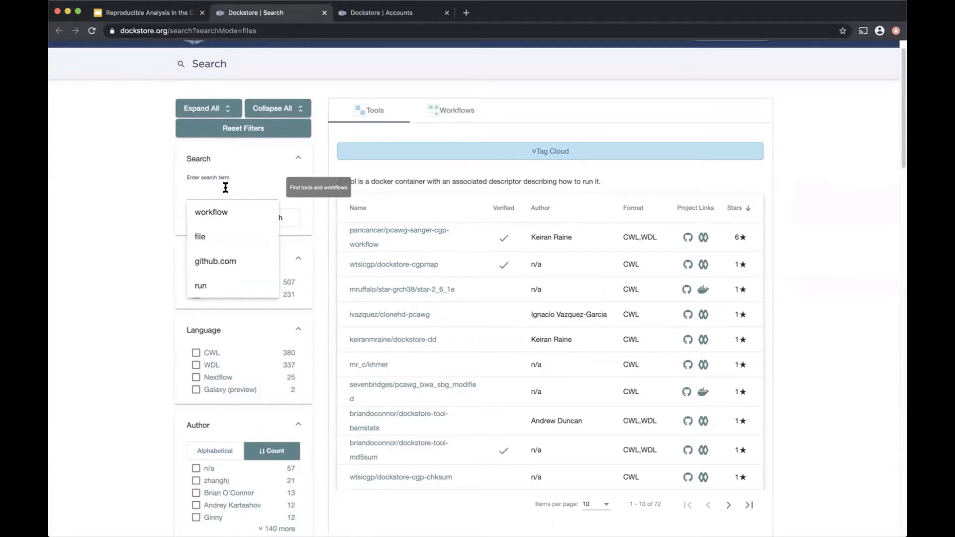
{"action": "type", "text": "topmed"}
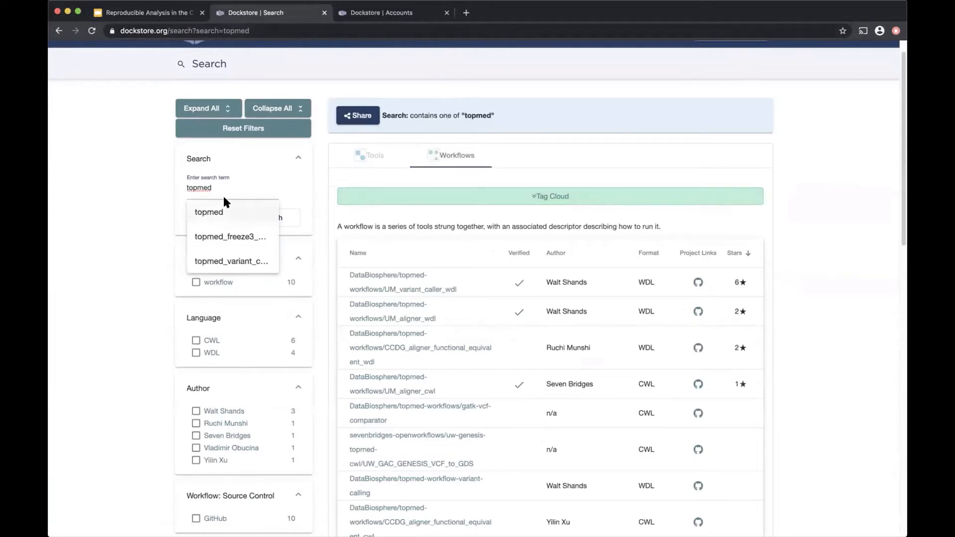
Replace the search term with "gatk" to search for matching tools and workflows.
{"action": "double_click", "coordinate": [214, 185]}
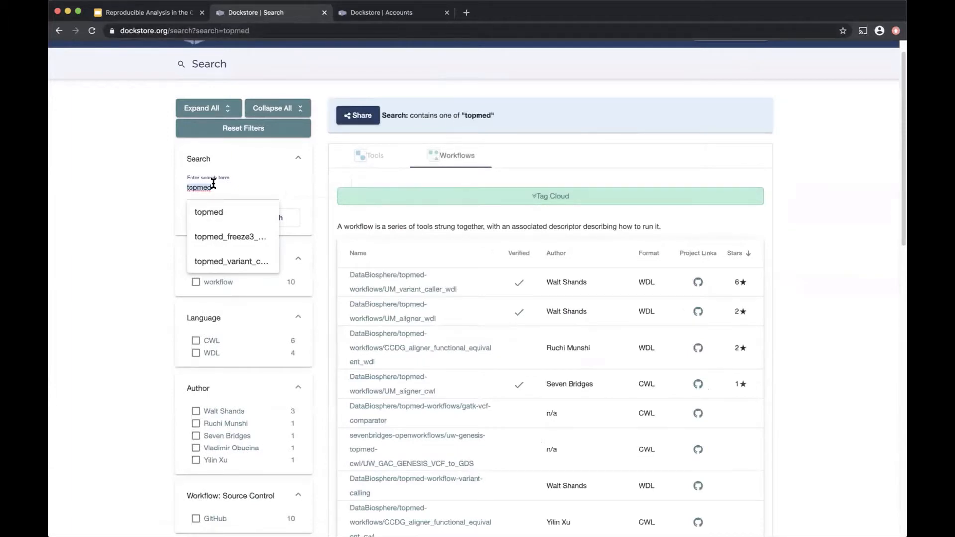
{"action": "type", "text": "gatk"}
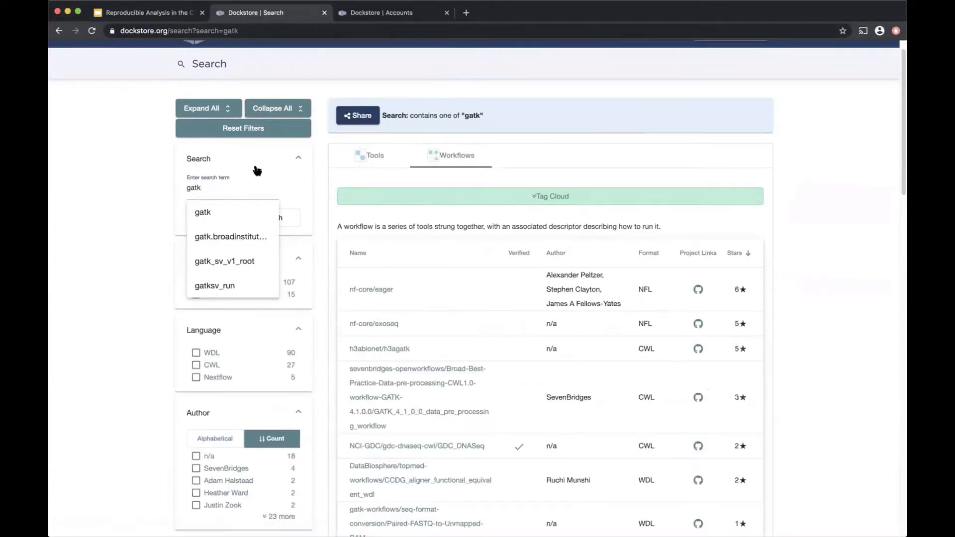
{"action": "left_click", "coordinate": [240, 211]}
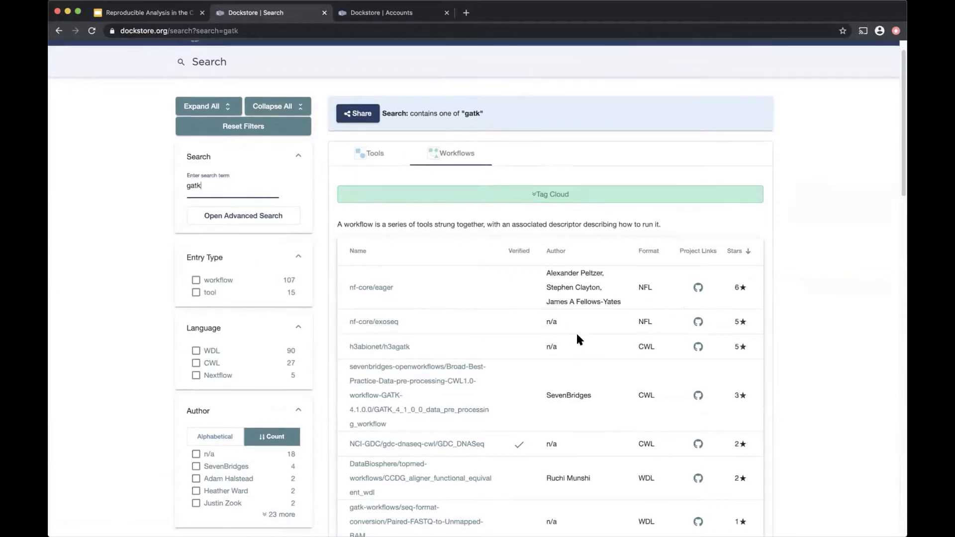
Examine the workflow results for "gatk", including their authors, formats, stars and the available filter facets.
{"action": "scroll", "coordinate": [577, 334], "scroll_direction": "down", "scroll_amount": 5}
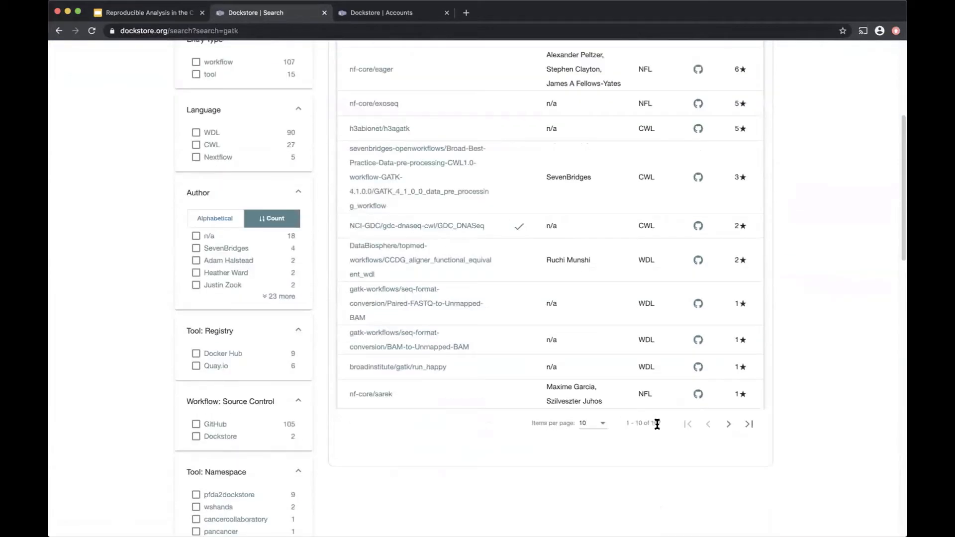
{"action": "scroll", "coordinate": [610, 416], "scroll_direction": "up", "scroll_amount": 1}
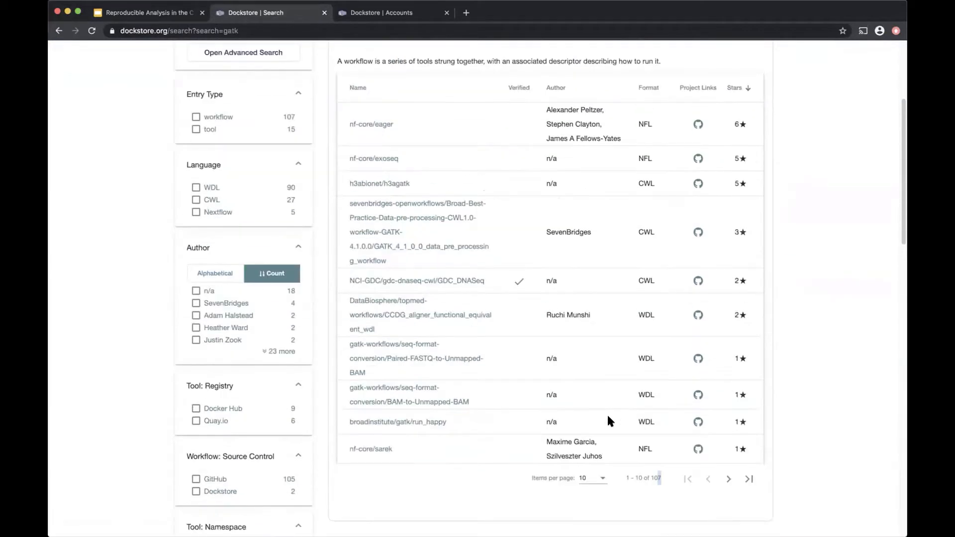
{"action": "scroll", "coordinate": [477, 269], "scroll_direction": "up", "scroll_amount": 2}
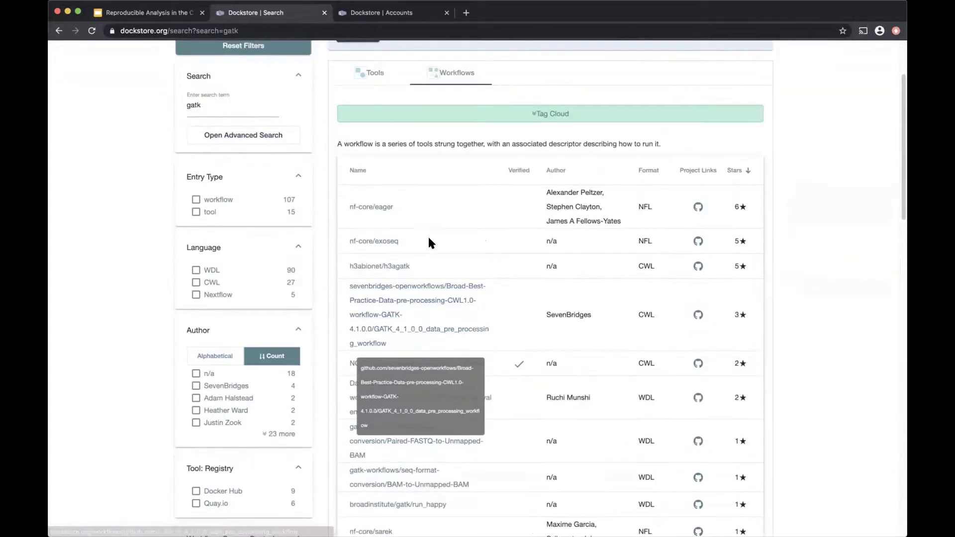
{"action": "scroll", "coordinate": [521, 302], "scroll_direction": "up", "scroll_amount": 1}
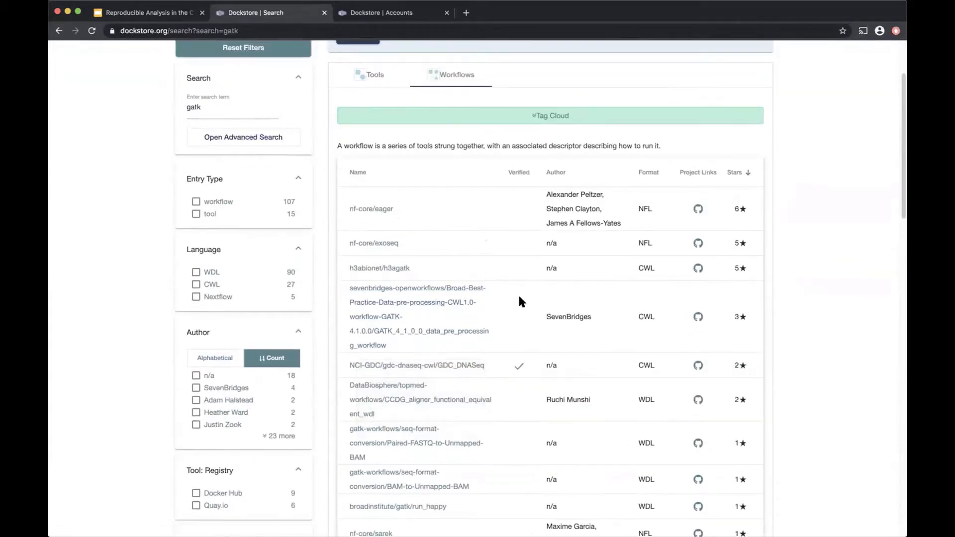
{"action": "scroll", "coordinate": [547, 283], "scroll_direction": "up", "scroll_amount": 1}
{"action": "scroll", "coordinate": [482, 426], "scroll_direction": "down", "scroll_amount": 2}
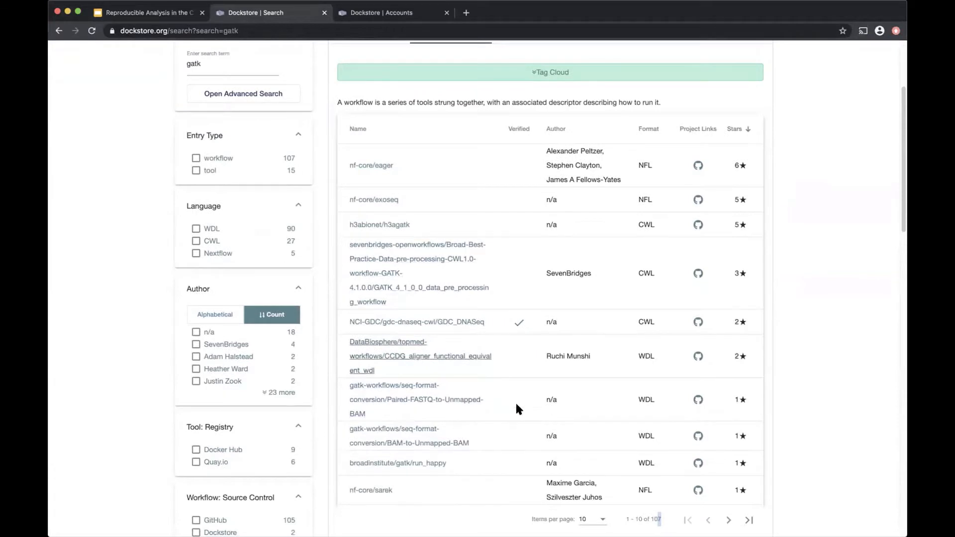
{"action": "scroll", "coordinate": [469, 319], "scroll_direction": "up", "scroll_amount": 2}
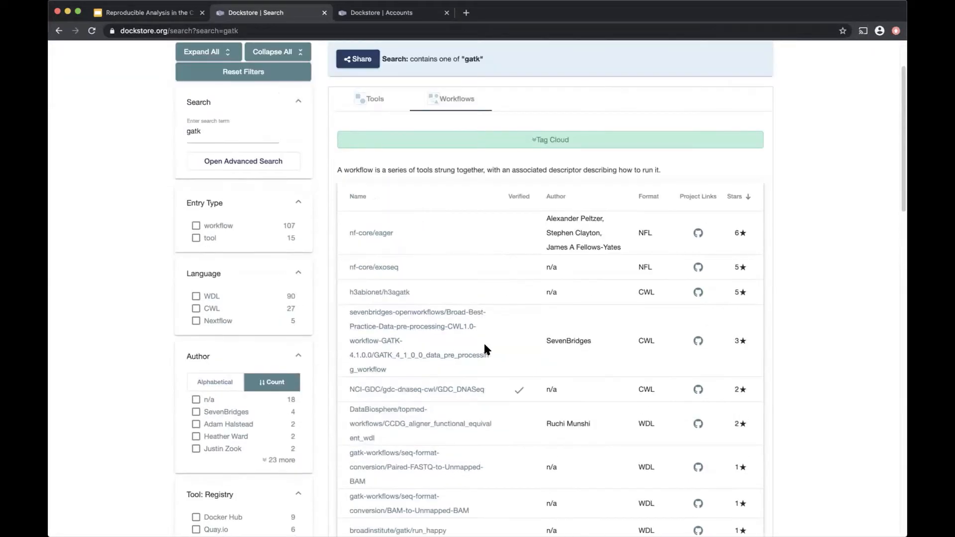
{"action": "scroll", "coordinate": [478, 319], "scroll_direction": "up", "scroll_amount": 1}
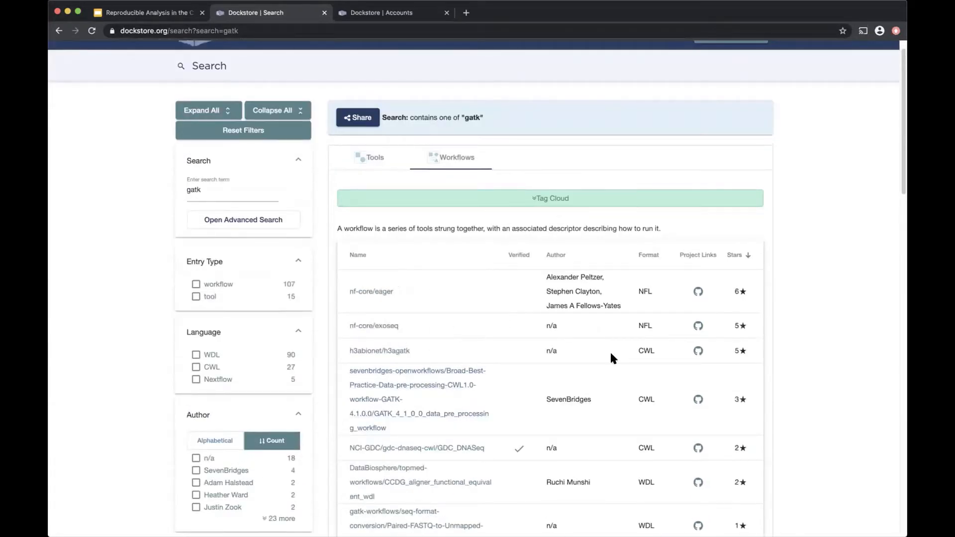
{"action": "scroll", "coordinate": [483, 267], "scroll_direction": "up", "scroll_amount": 1}
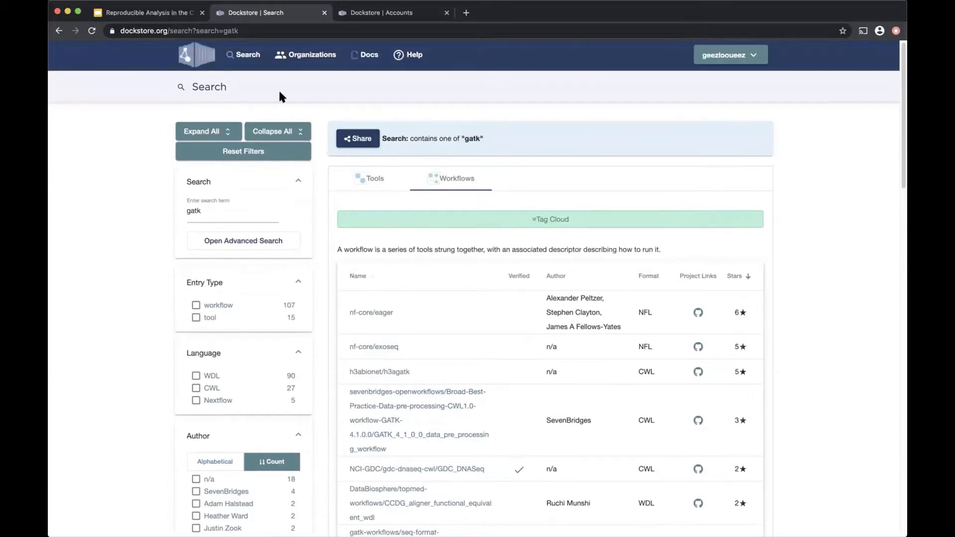
Return to the presentation, advance to the Organizations and Collections slide, and open its linked AnVIL organization page to review the collections.
{"action": "left_click", "coordinate": [143, 13]}
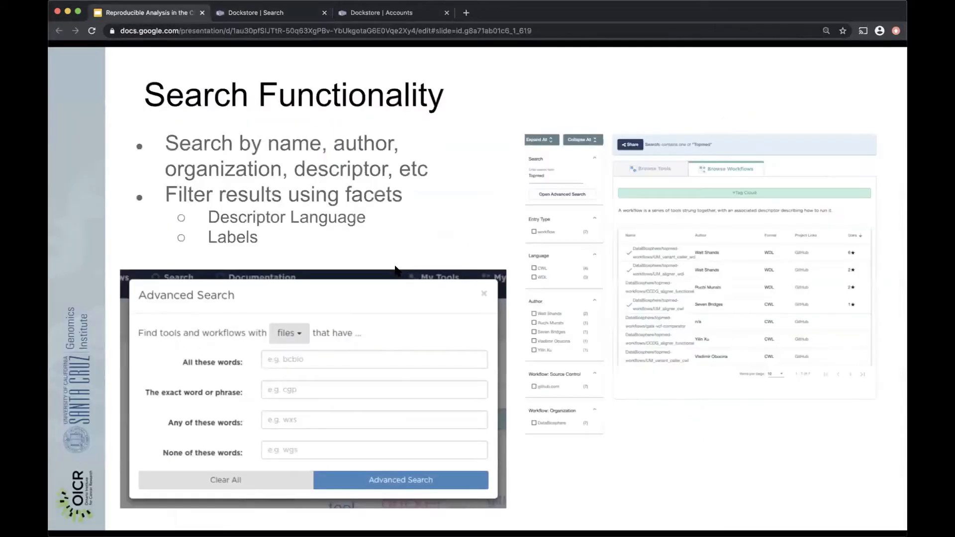
{"action": "key", "text": "Right"}
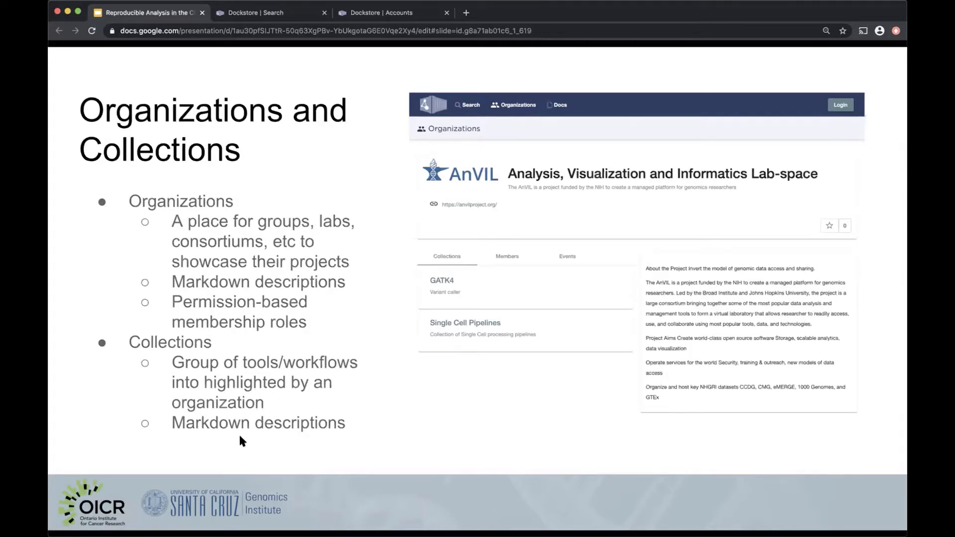
{"action": "left_click", "coordinate": [602, 294]}
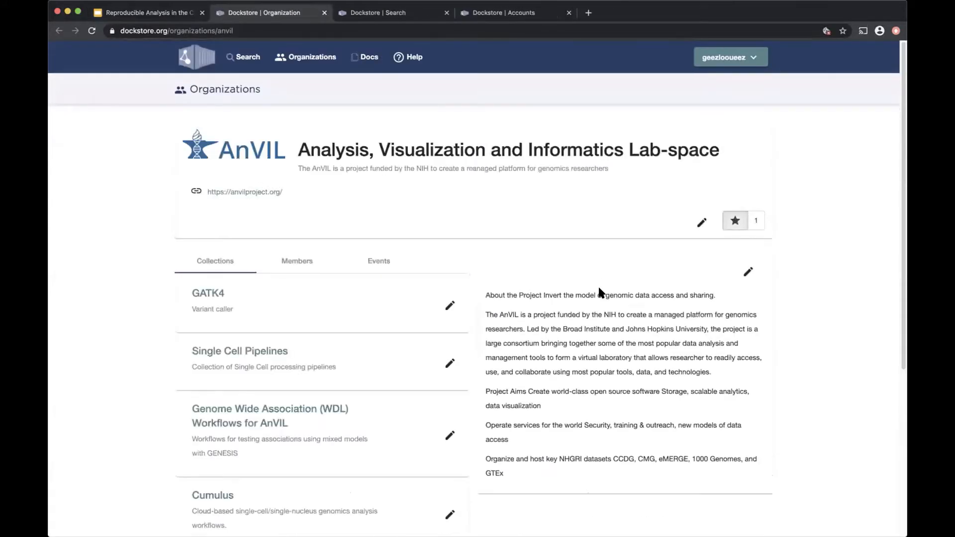
{"action": "scroll", "coordinate": [598, 291], "scroll_direction": "down", "scroll_amount": 2}
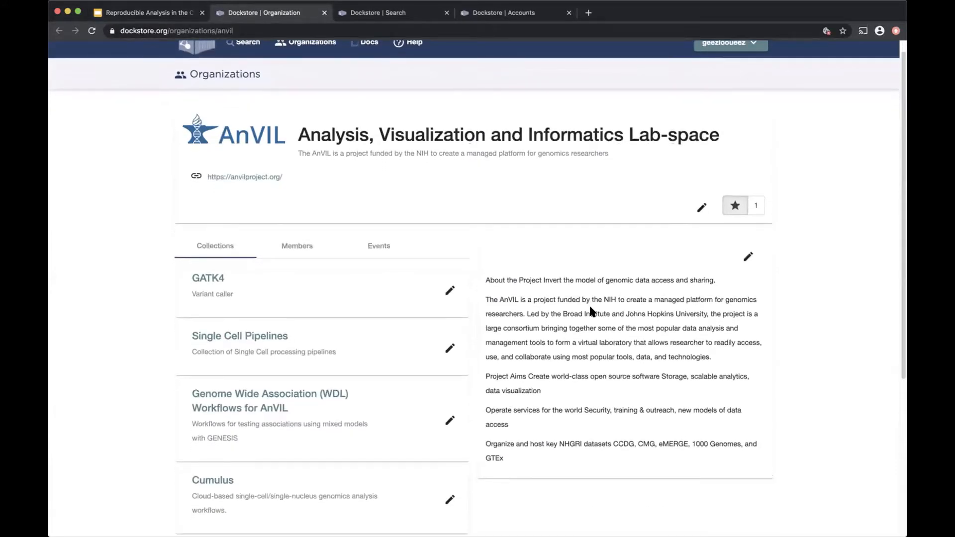
{"action": "scroll", "coordinate": [324, 304], "scroll_direction": "down", "scroll_amount": 3}
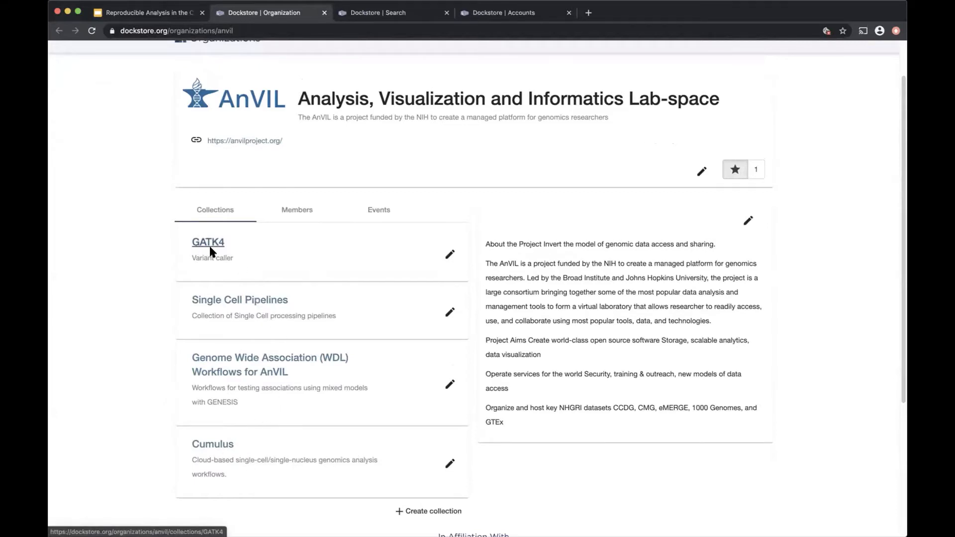
{"action": "scroll", "coordinate": [212, 256], "scroll_direction": "up", "scroll_amount": 2}
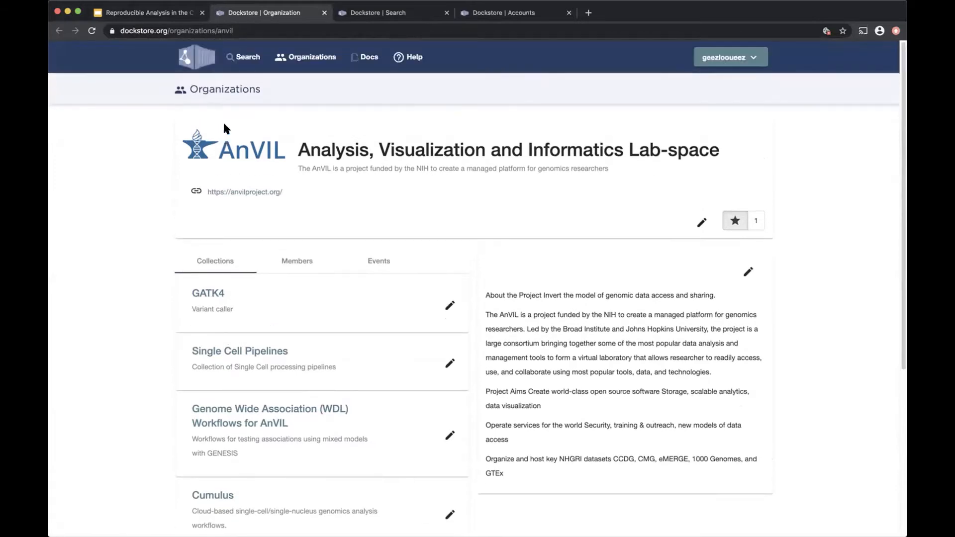
Open the full list of Dockstore organizations, browse its entries, and return to the Organizations and Collections slide.
{"action": "left_click", "coordinate": [302, 62]}
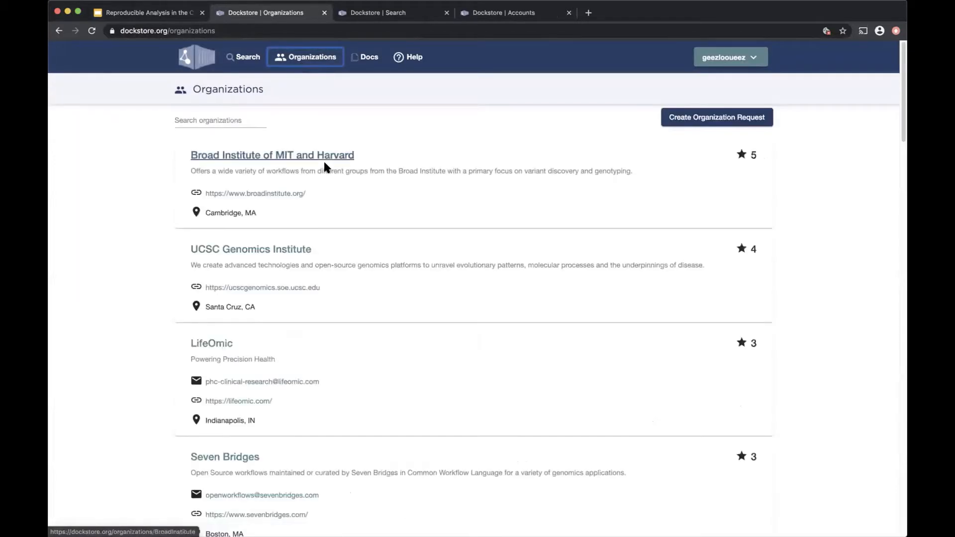
{"action": "scroll", "coordinate": [398, 247], "scroll_direction": "down", "scroll_amount": 2}
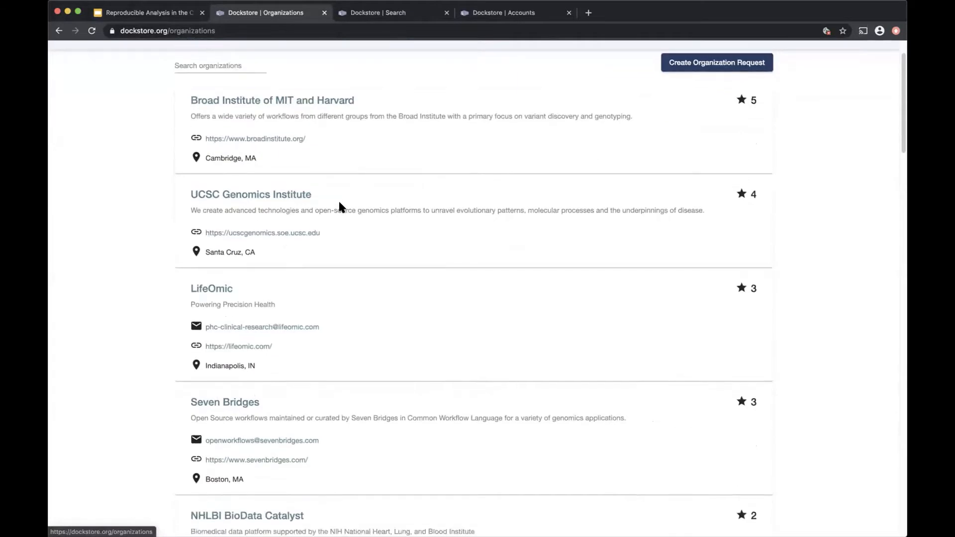
{"action": "scroll", "coordinate": [354, 286], "scroll_direction": "down", "scroll_amount": 1}
{"action": "scroll", "coordinate": [380, 352], "scroll_direction": "down", "scroll_amount": 2}
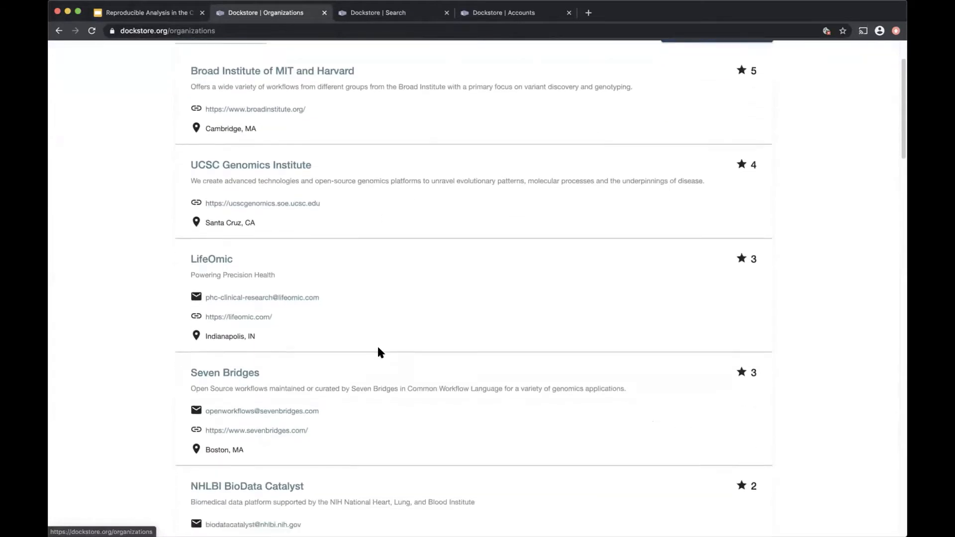
{"action": "scroll", "coordinate": [378, 342], "scroll_direction": "down", "scroll_amount": 5}
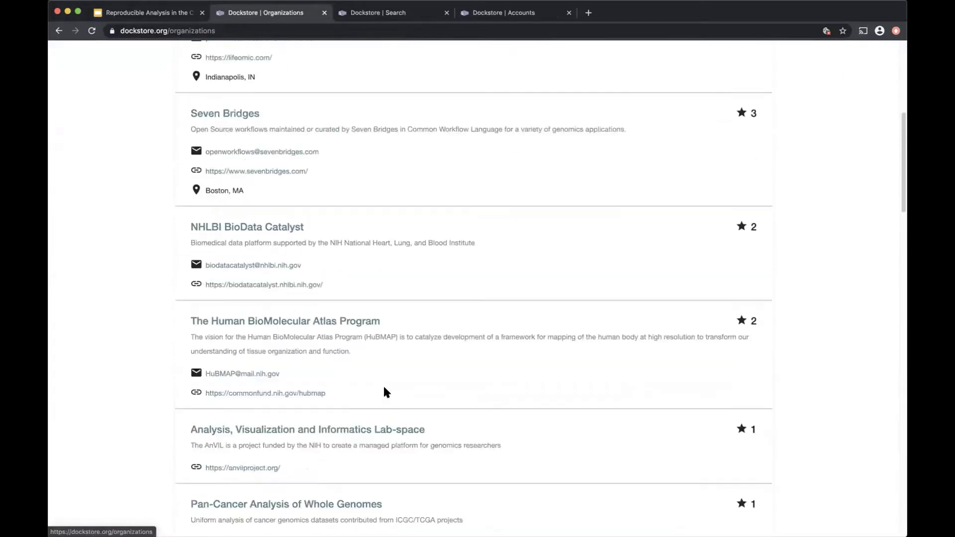
{"action": "scroll", "coordinate": [380, 370], "scroll_direction": "up", "scroll_amount": 6}
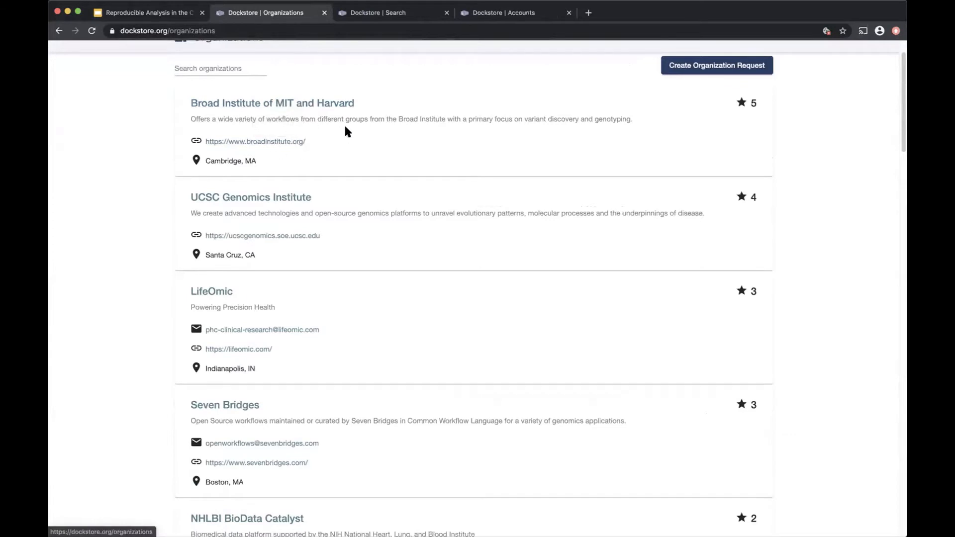
{"action": "left_click", "coordinate": [159, 14]}
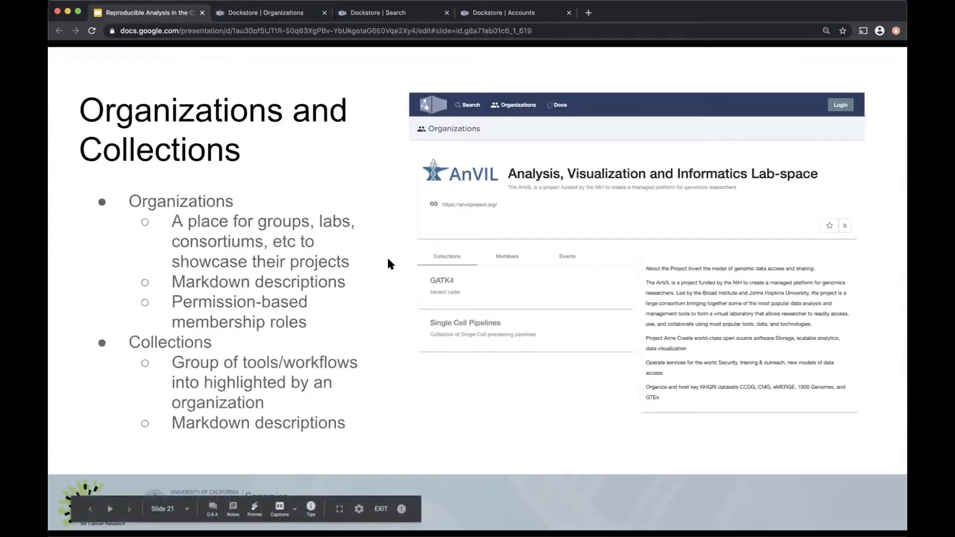
Advance the presentation to the Simplifying Installation Process use case slide.
{"action": "key", "text": "Right"}
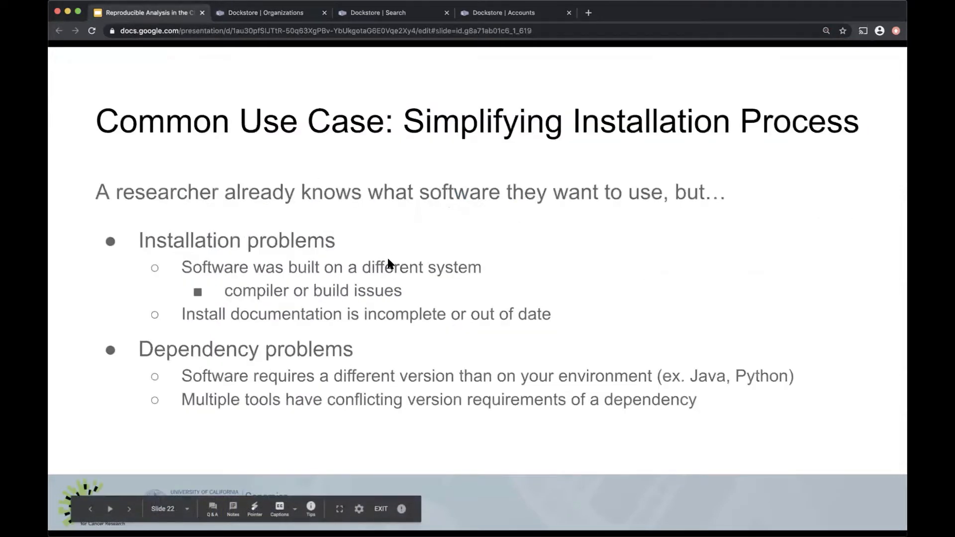
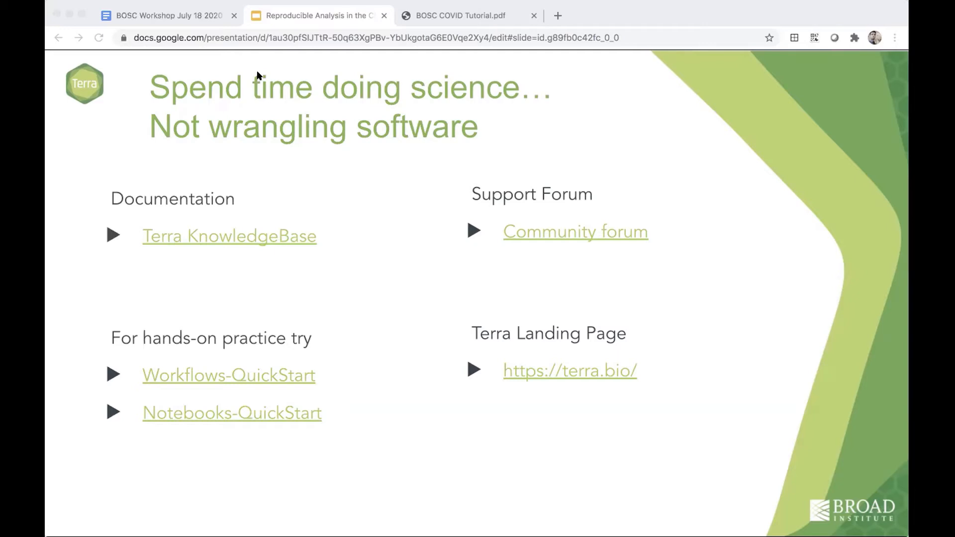
Read the BOSC COVID Tutorial PDF through its introduction to Step 1 and open the COVID-19 featured workspace linked there.
{"action": "key", "text": "ctrl+Tab"}
{"action": "scroll", "coordinate": [674, 391], "scroll_direction": "down", "scroll_amount": 2}
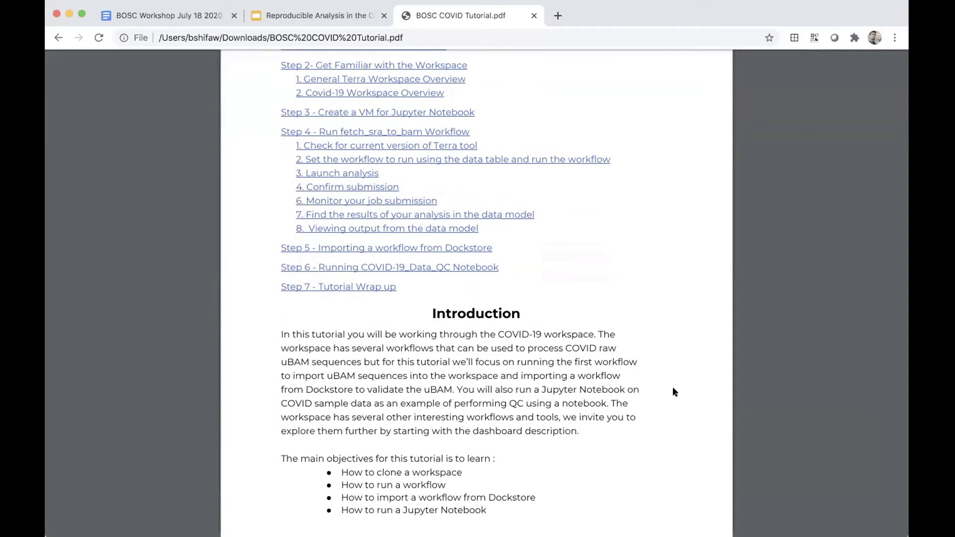
{"action": "scroll", "coordinate": [674, 391], "scroll_direction": "down", "scroll_amount": 3}
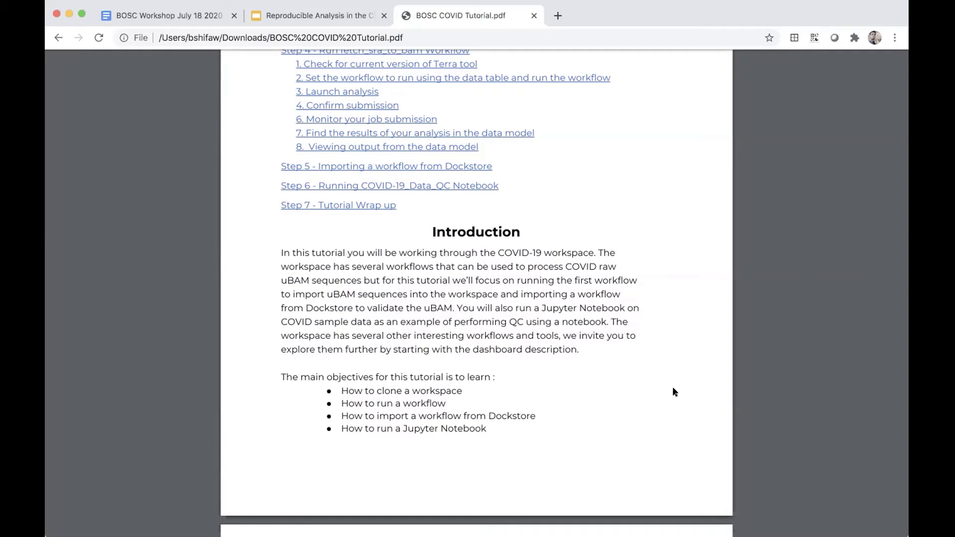
{"action": "scroll", "coordinate": [674, 392], "scroll_direction": "down", "scroll_amount": 10}
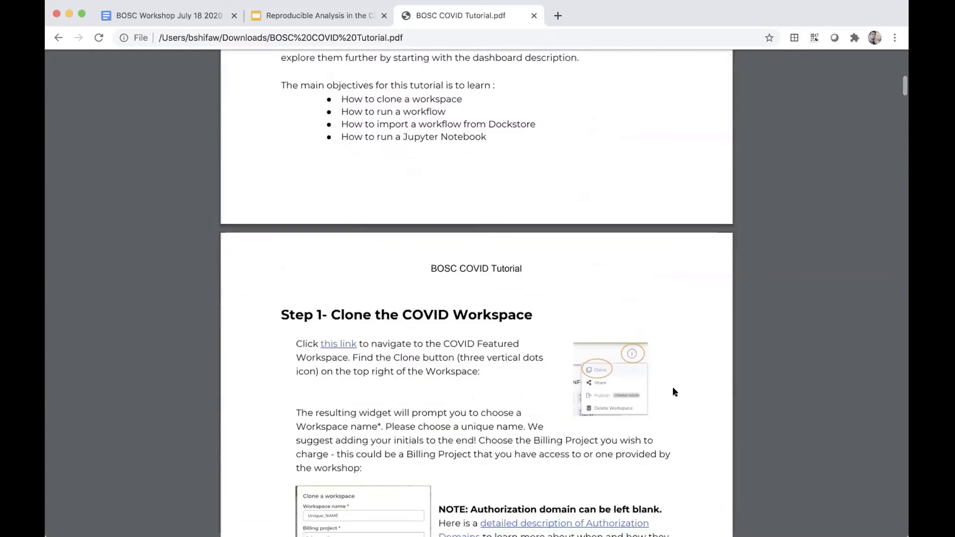
{"action": "scroll", "coordinate": [674, 392], "scroll_direction": "down", "scroll_amount": 2}
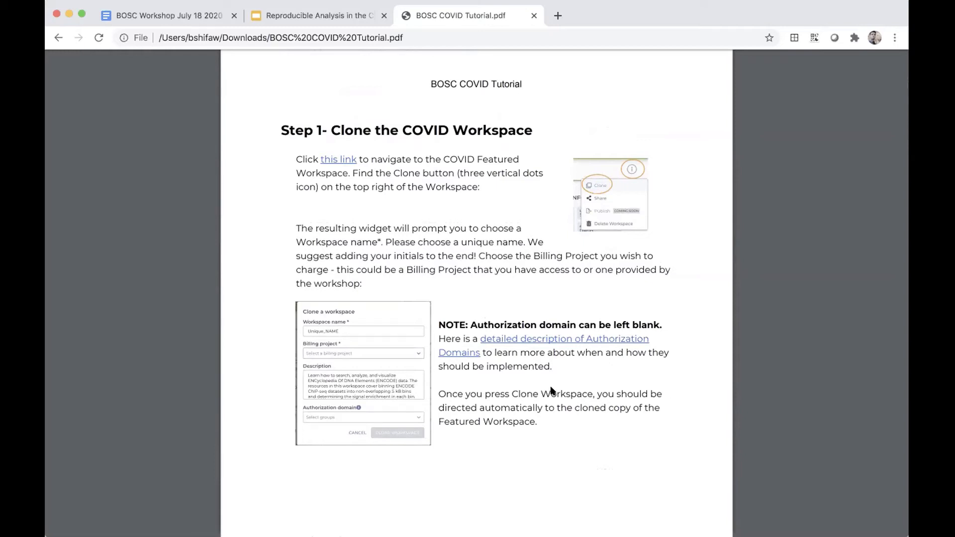
{"action": "left_click", "coordinate": [333, 164]}
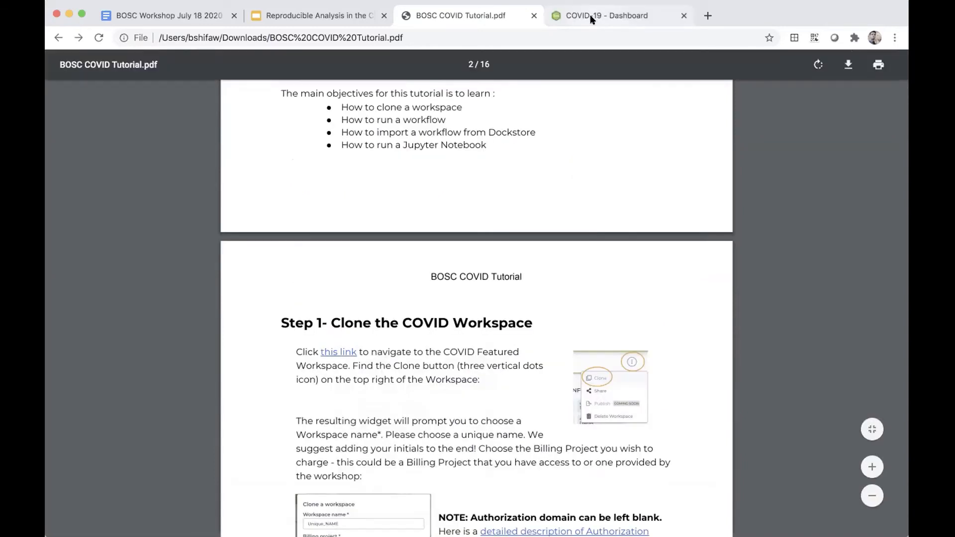
{"action": "left_click", "coordinate": [590, 14]}
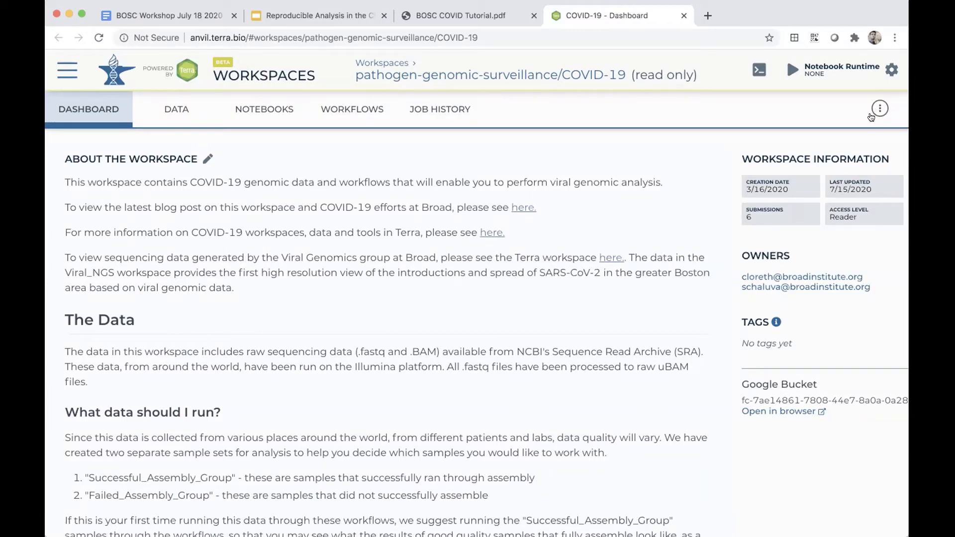
Clone the COVID-19 workspace as "COVID-19 copyberiTest" under the billing project bcc2020-anvil-terra-dockstore, leaving the authorization domain blank.
{"action": "left_click", "coordinate": [879, 109]}
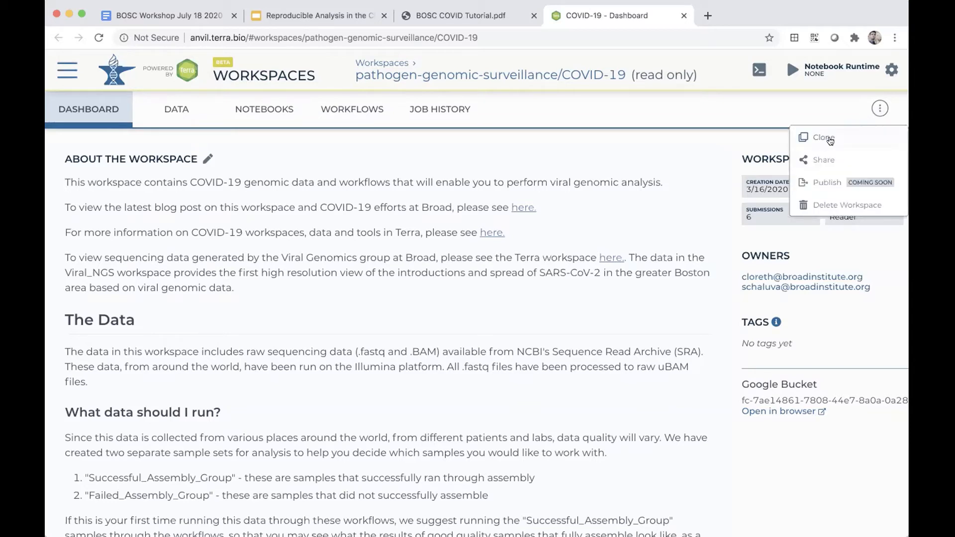
{"action": "left_click", "coordinate": [829, 140]}
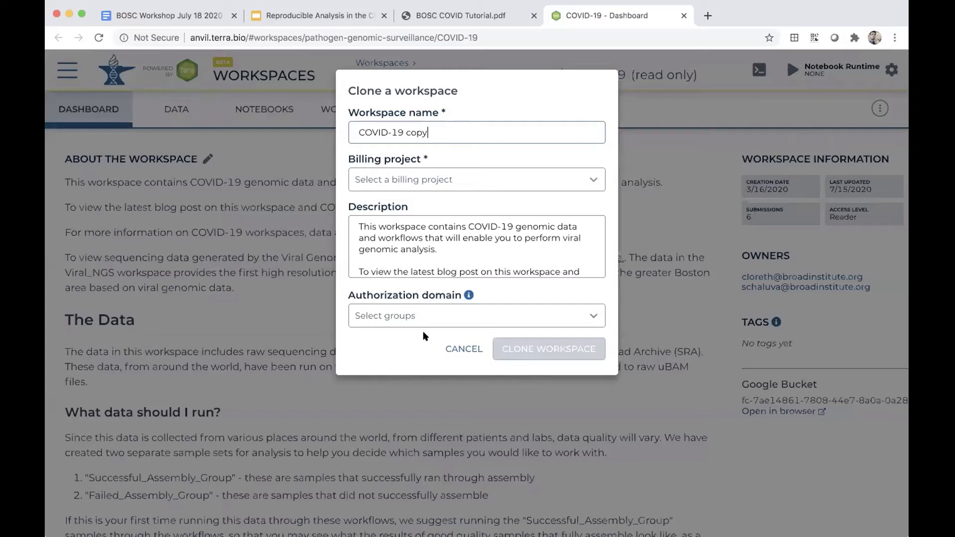
{"action": "type", "text": "b"}
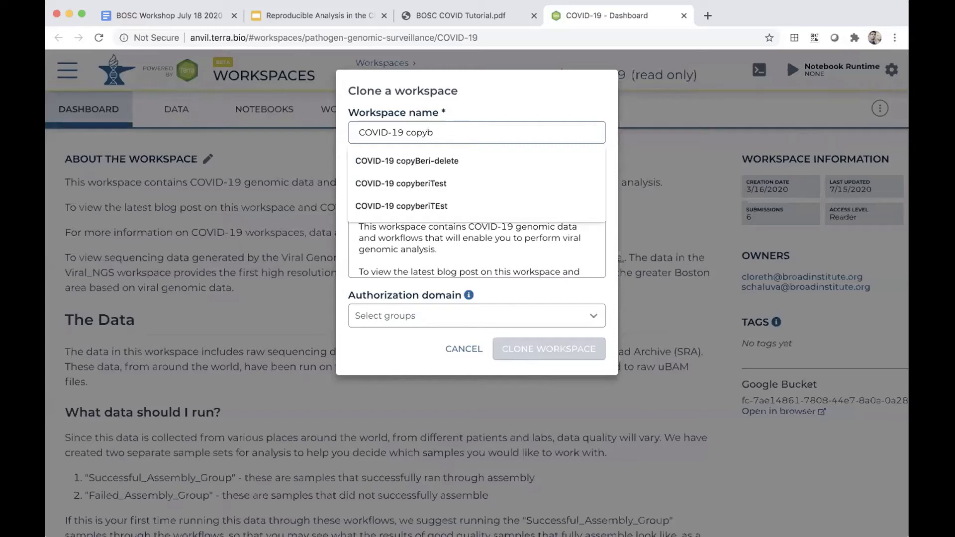
{"action": "type", "text": "eri"}
{"action": "left_click", "coordinate": [434, 184]}
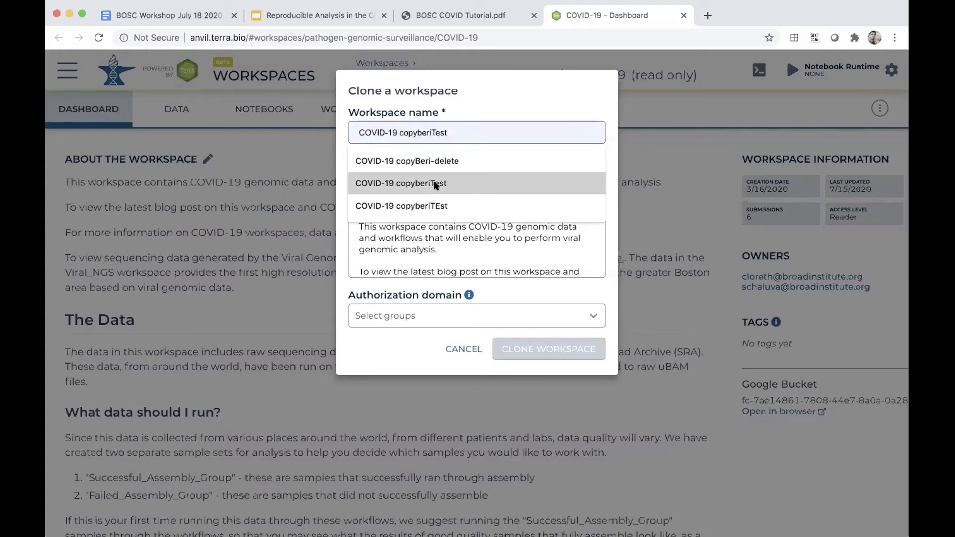
{"action": "left_click", "coordinate": [435, 185]}
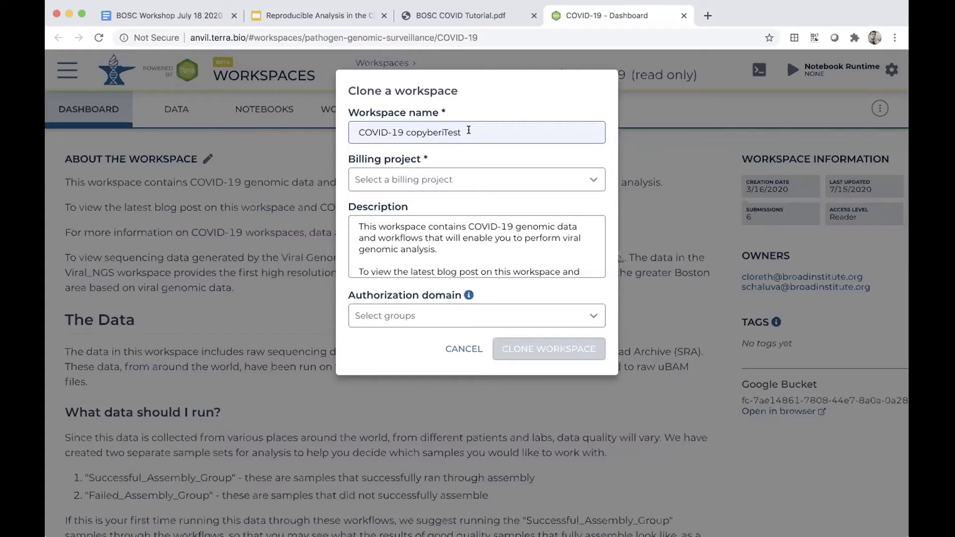
{"action": "left_click", "coordinate": [395, 179]}
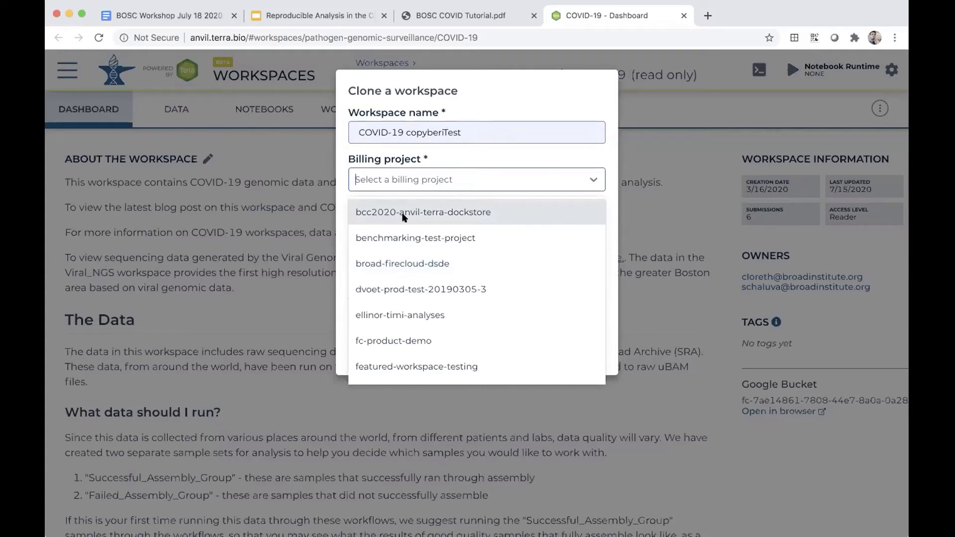
{"action": "left_click", "coordinate": [446, 212]}
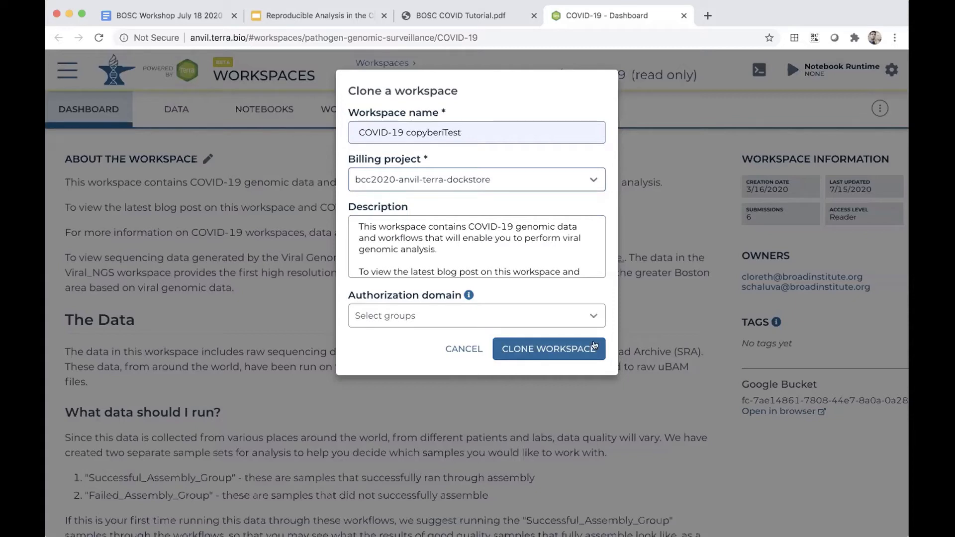
{"action": "left_click", "coordinate": [559, 354]}
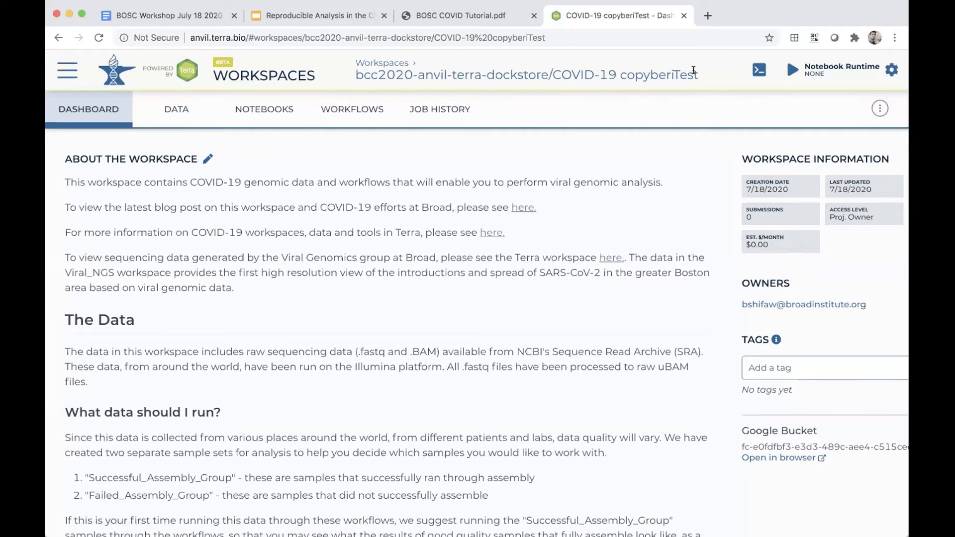
Check the cloned workspace's name and review the end of the tutorial's Step 1 cloning instructions.
{"action": "left_click_drag", "start_coordinate": [696, 75], "coordinate": [661, 75]}
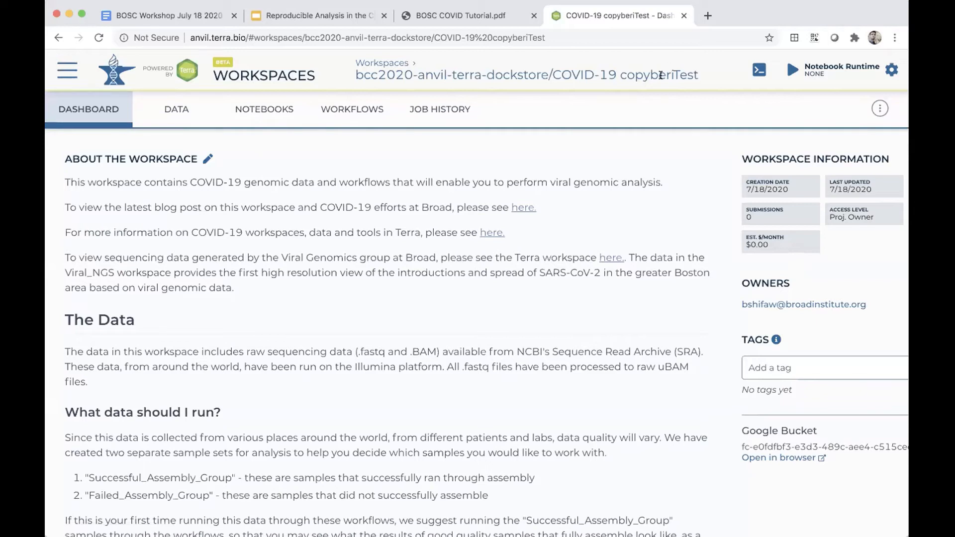
{"action": "left_click", "coordinate": [632, 75]}
{"action": "left_click", "coordinate": [460, 17]}
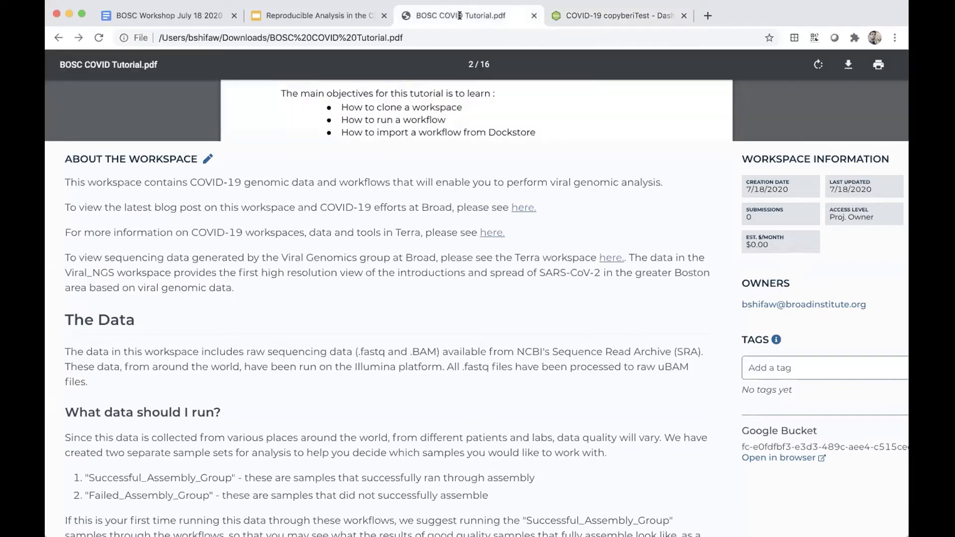
{"action": "scroll", "coordinate": [451, 308], "scroll_direction": "down", "scroll_amount": 5}
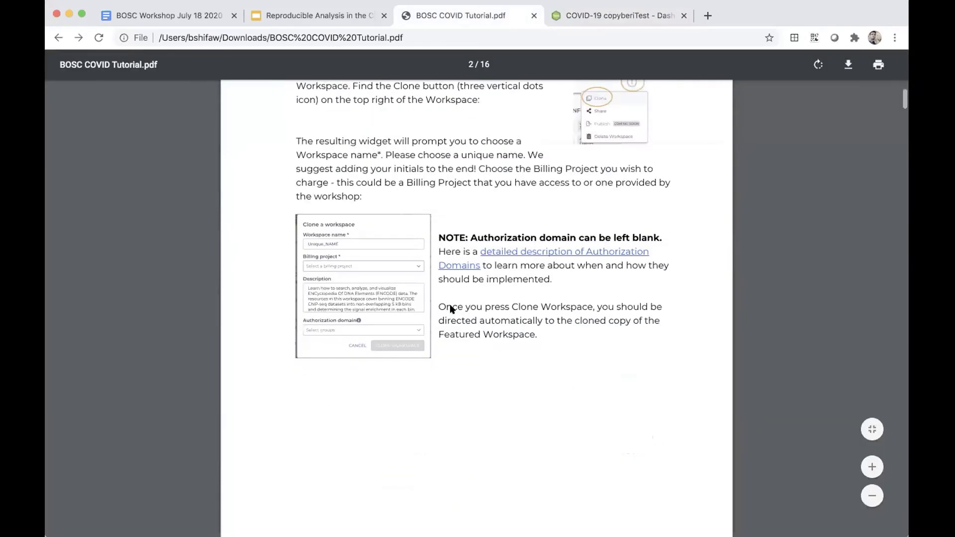
{"action": "key", "text": "ctrl+Tab"}
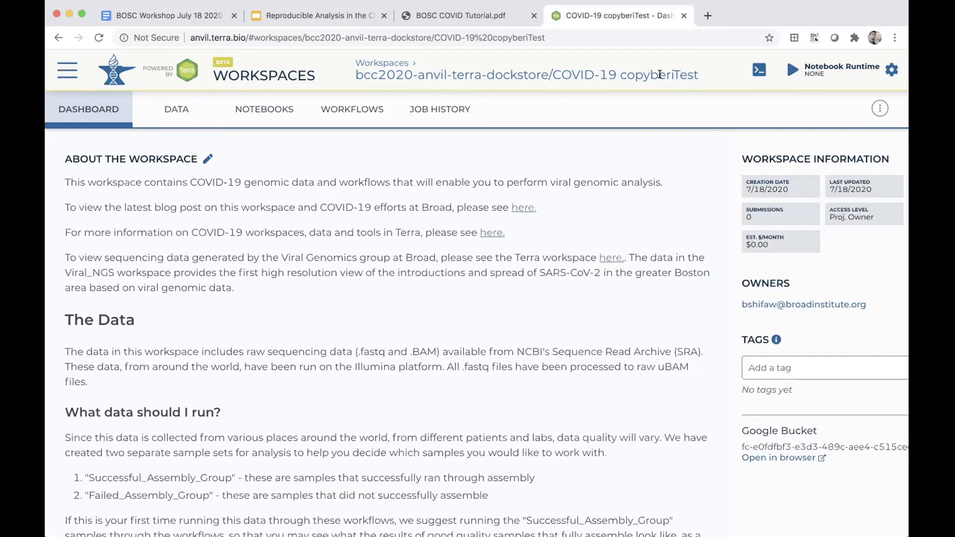
Review the general Terra workspace overview in Step 2 of the tutorial PDF.
{"action": "left_click", "coordinate": [460, 12]}
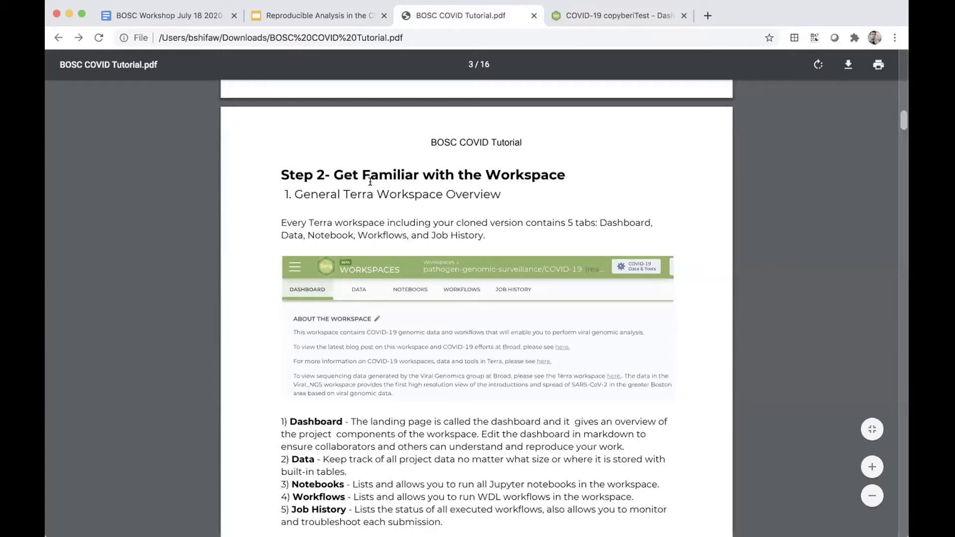
{"action": "scroll", "coordinate": [370, 182], "scroll_direction": "down", "scroll_amount": 1}
{"action": "scroll", "coordinate": [424, 129], "scroll_direction": "down", "scroll_amount": 1}
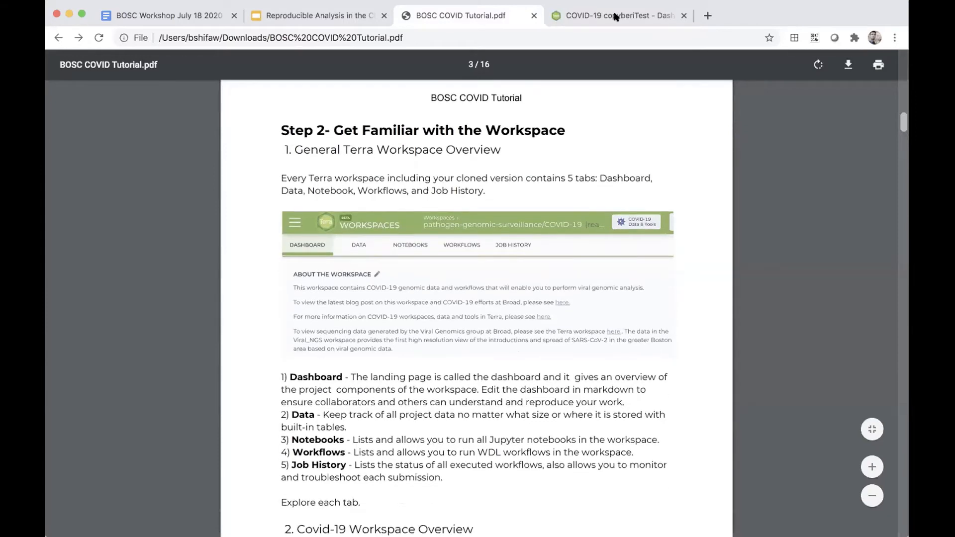
Return to the cloned workspace and look through its dashboard description of the data, SARS-CoV-2 sequences and workflows.
{"action": "left_click", "coordinate": [616, 17]}
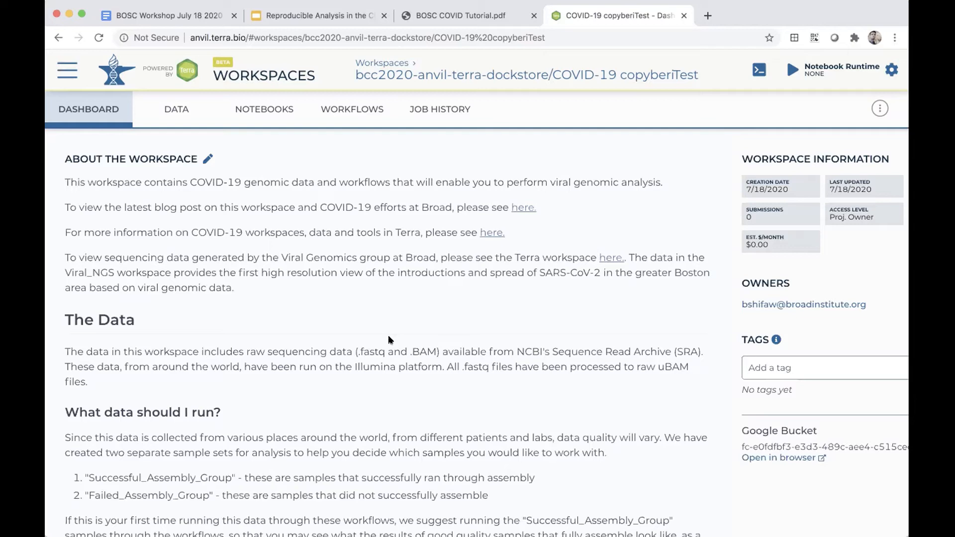
{"action": "scroll", "coordinate": [289, 387], "scroll_direction": "down", "scroll_amount": 10}
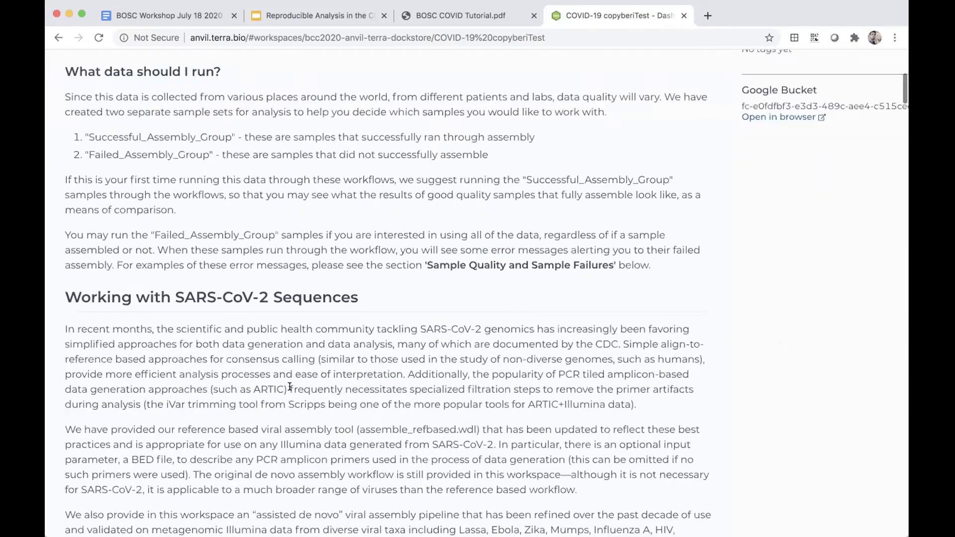
{"action": "scroll", "coordinate": [291, 389], "scroll_direction": "down", "scroll_amount": 15}
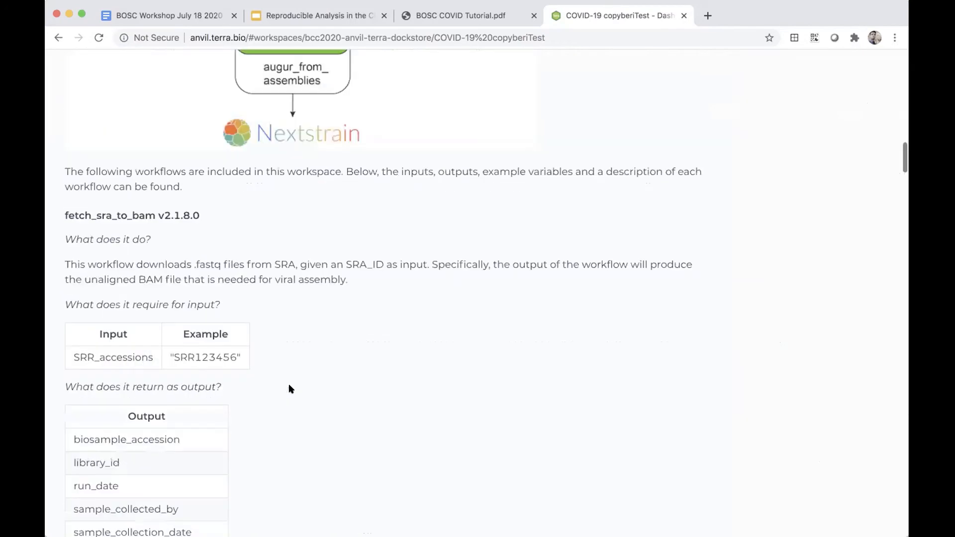
{"action": "scroll", "coordinate": [291, 389], "scroll_direction": "down", "scroll_amount": 10}
{"action": "scroll", "coordinate": [342, 223], "scroll_direction": "up", "scroll_amount": 20}
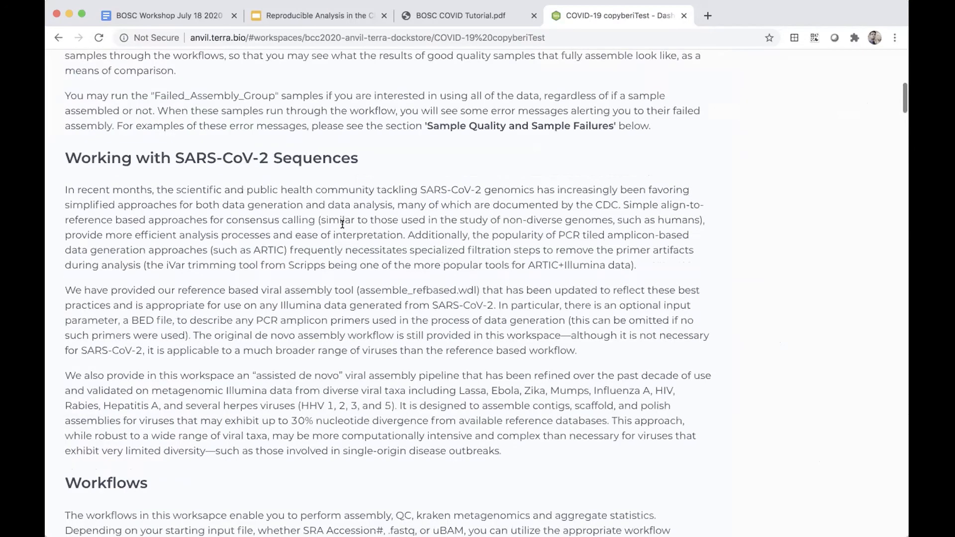
{"action": "scroll", "coordinate": [342, 224], "scroll_direction": "up", "scroll_amount": 10}
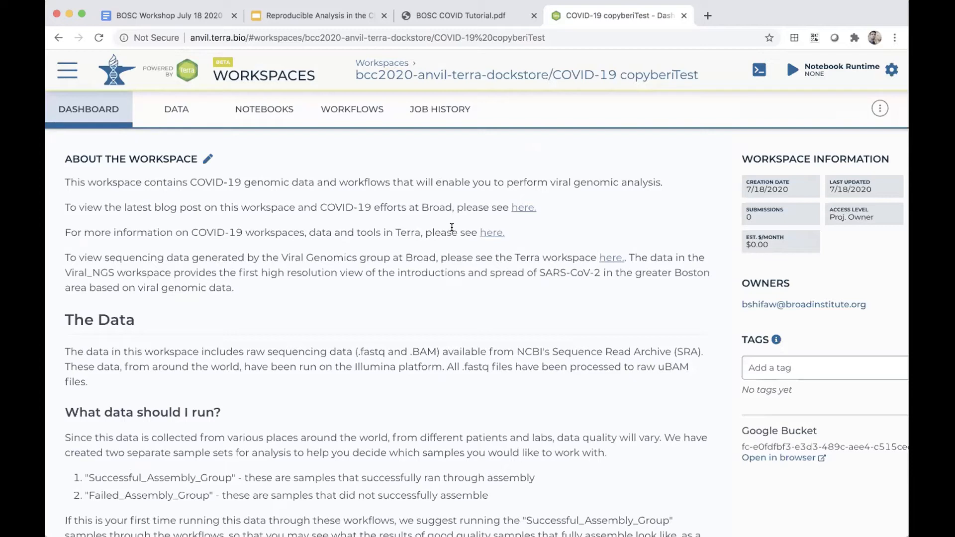
Examine the cloned workspace's sample_set and sample data tables, including the sample table's accession, library_id and run_date columns.
{"action": "left_click", "coordinate": [185, 108]}
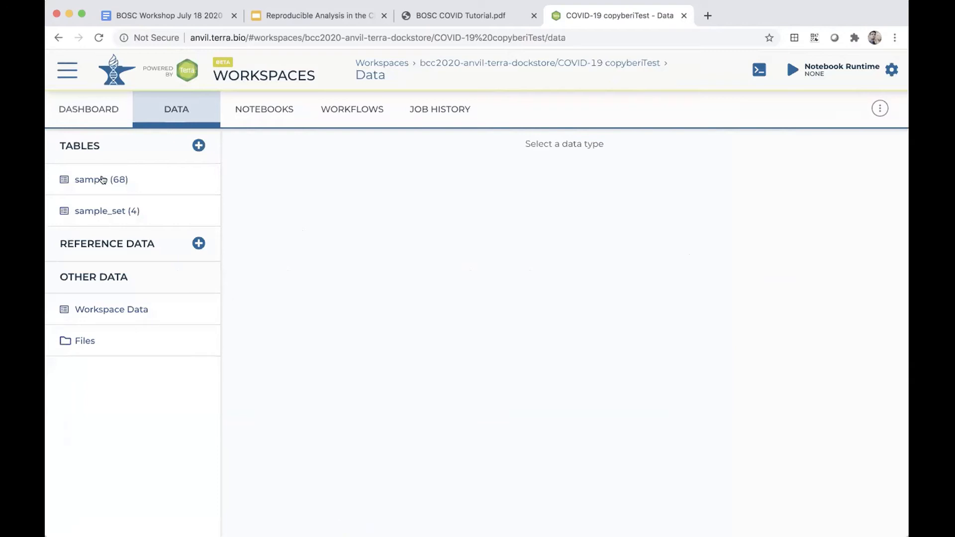
{"action": "left_click", "coordinate": [102, 192]}
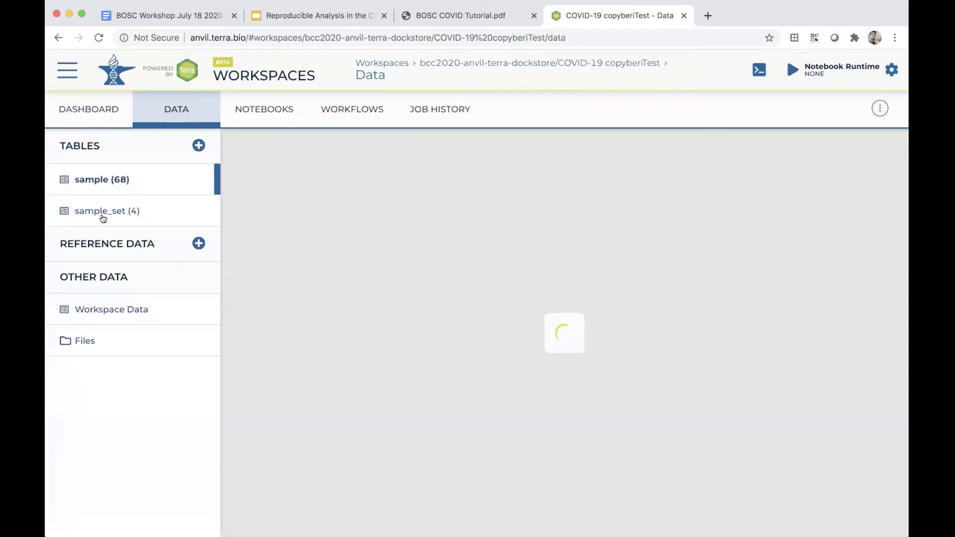
{"action": "left_click", "coordinate": [103, 217]}
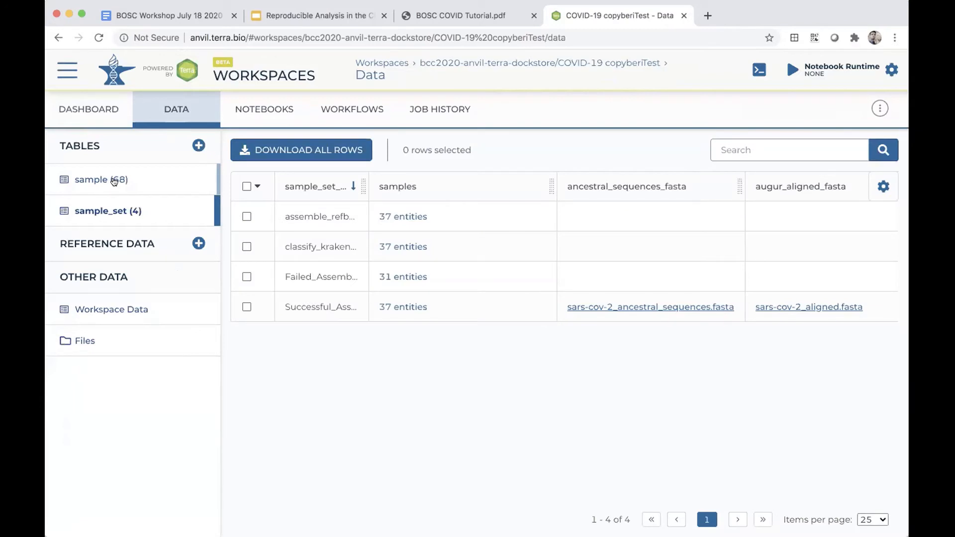
{"action": "left_click", "coordinate": [113, 181]}
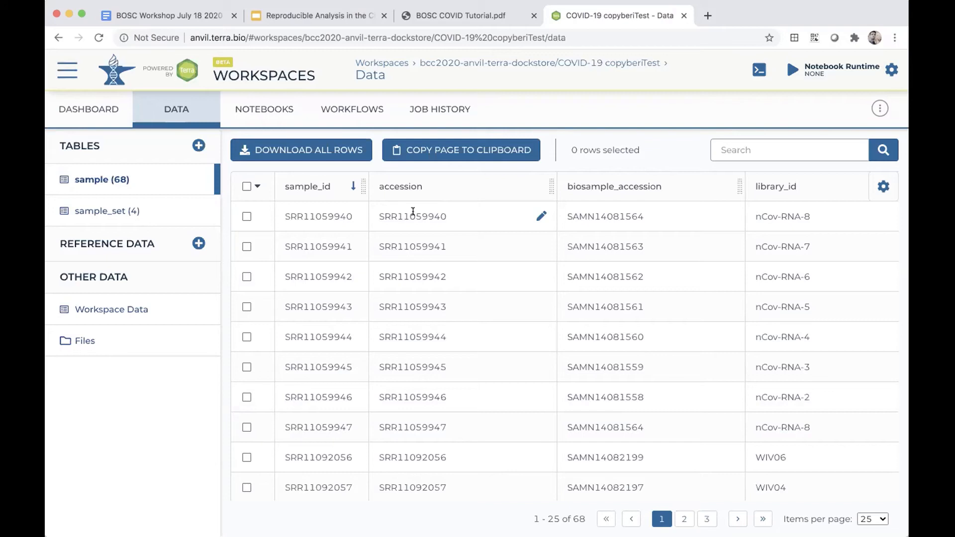
{"action": "scroll", "coordinate": [703, 215], "scroll_direction": "right", "scroll_amount": 3}
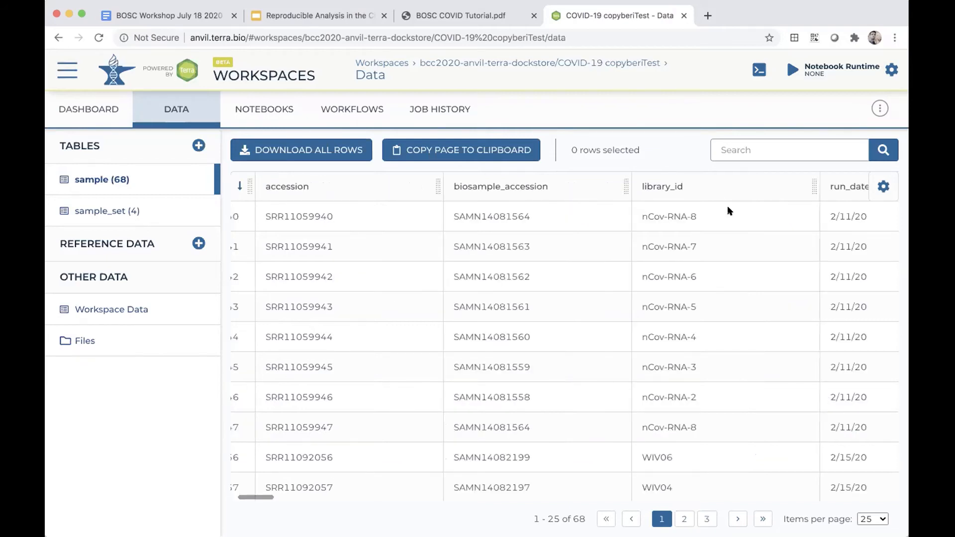
{"action": "scroll", "coordinate": [727, 210], "scroll_direction": "right", "scroll_amount": 3}
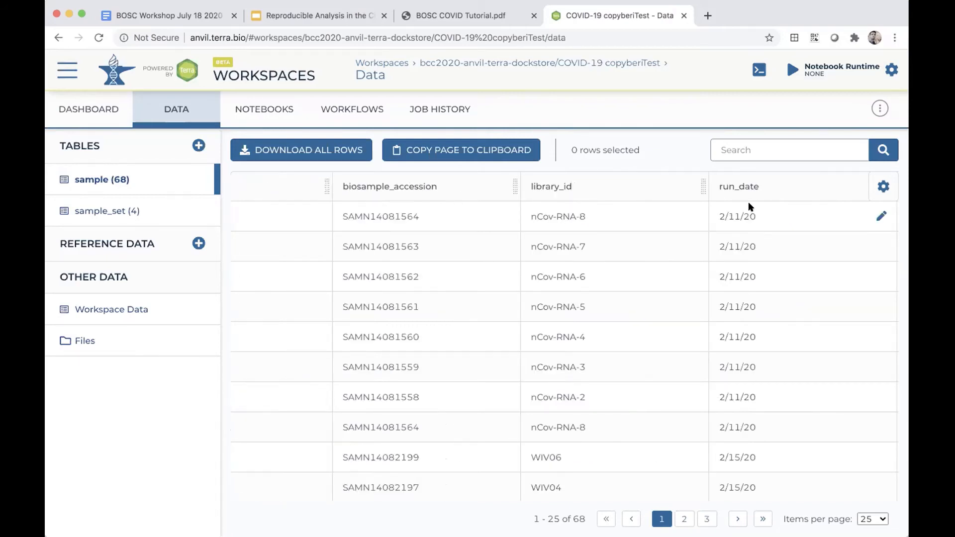
{"action": "scroll", "coordinate": [750, 207], "scroll_direction": "left", "scroll_amount": 6}
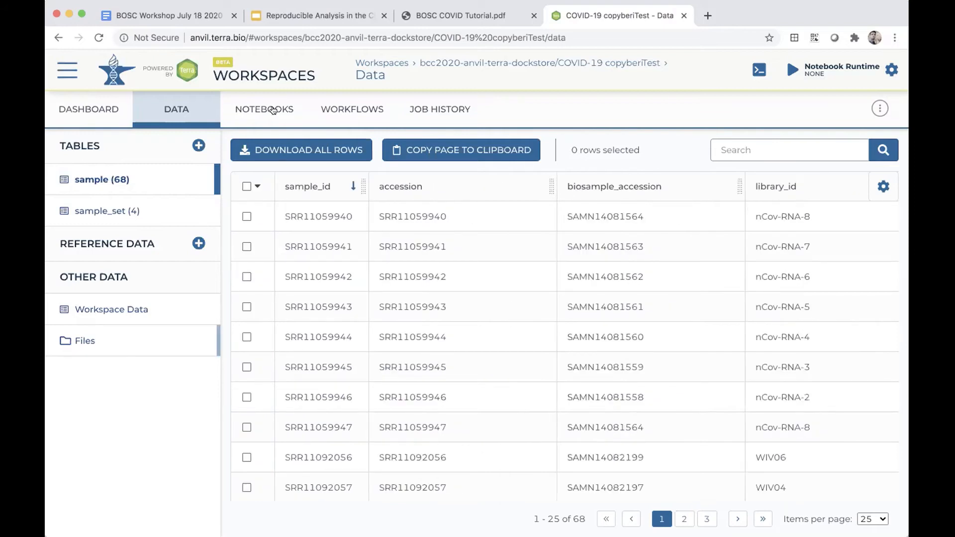
Open the cloned workspace's list of notebooks.
{"action": "left_click", "coordinate": [273, 110]}
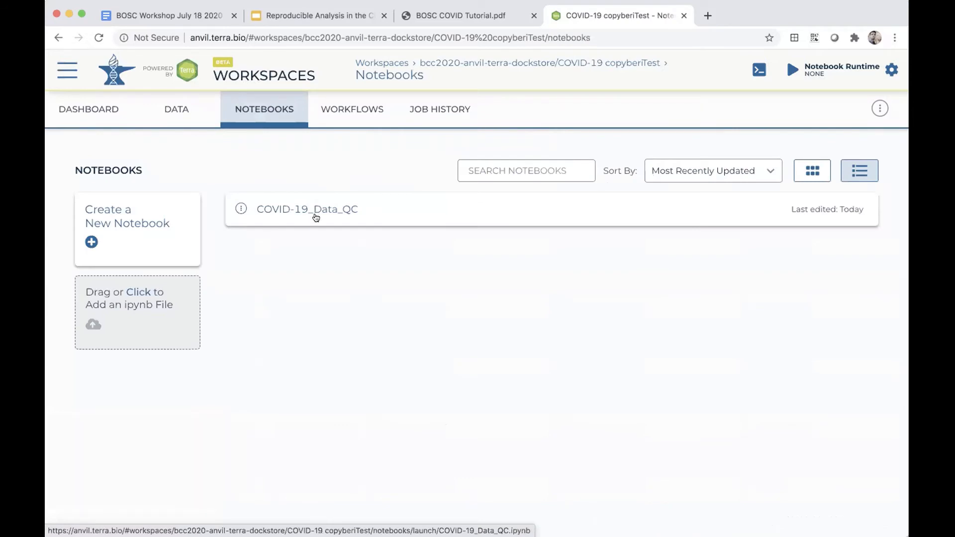
Look at the cloned workspace's workflows and job history, and return to its dashboard.
{"action": "left_click", "coordinate": [356, 100]}
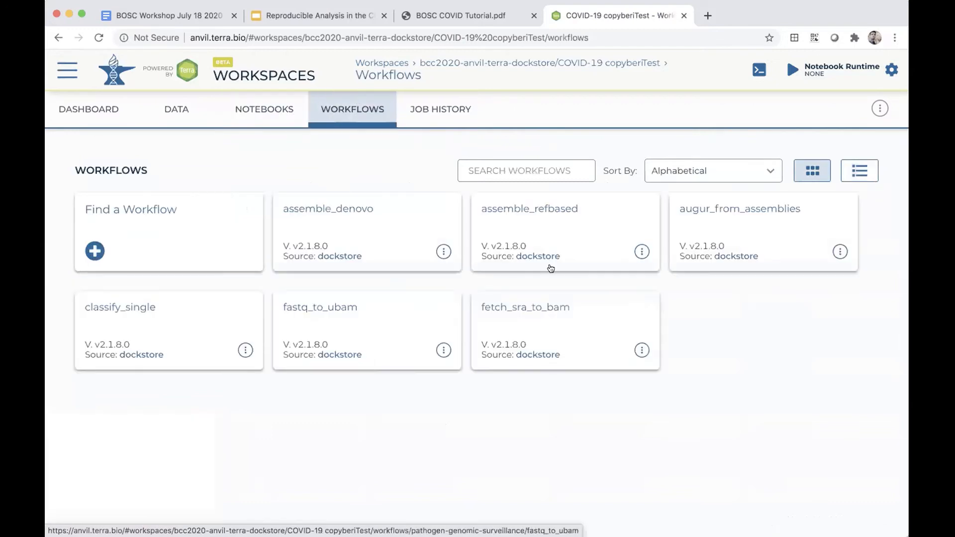
{"action": "left_click", "coordinate": [438, 121]}
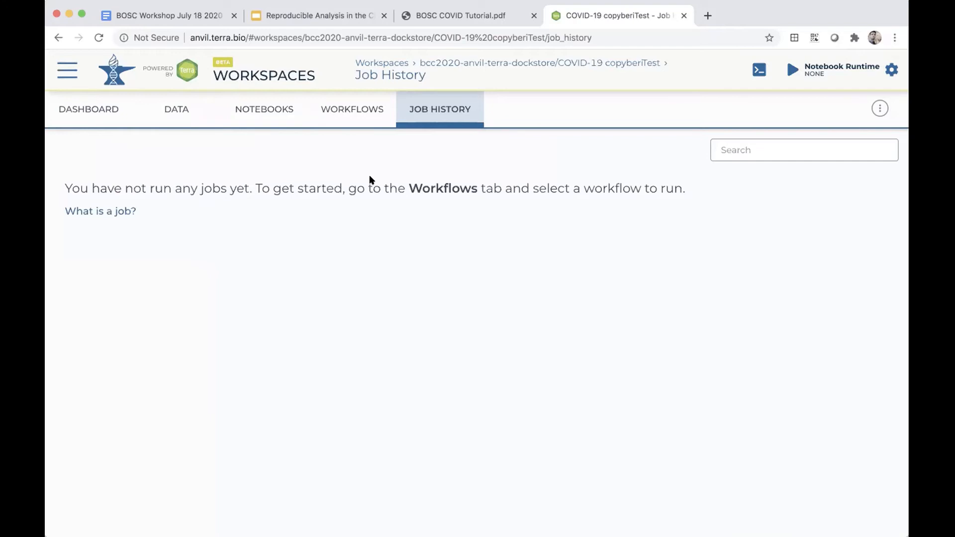
{"action": "left_click", "coordinate": [83, 108]}
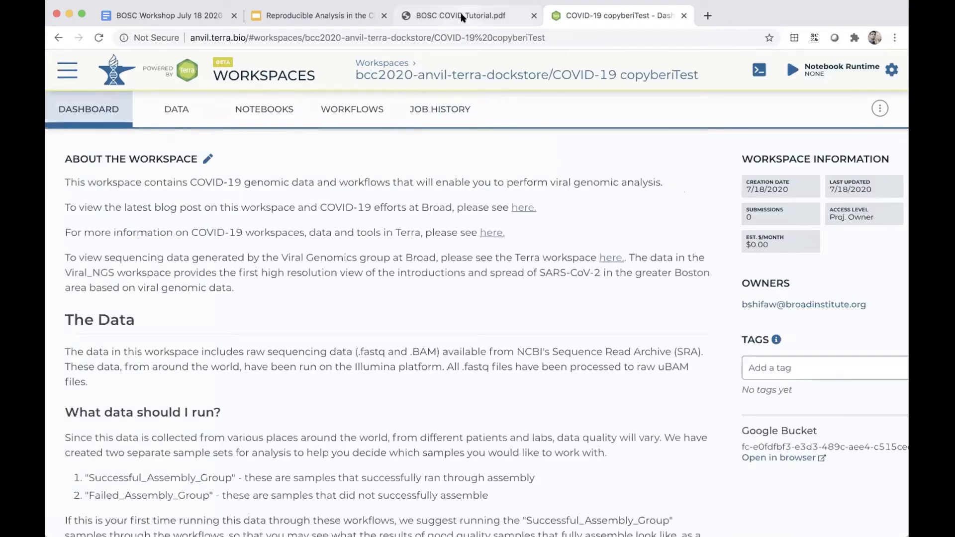
Read the Covid-19 Workspace Overview and Step 3 on creating a VM for Jupyter Notebook in the tutorial PDF.
{"action": "left_click", "coordinate": [463, 17]}
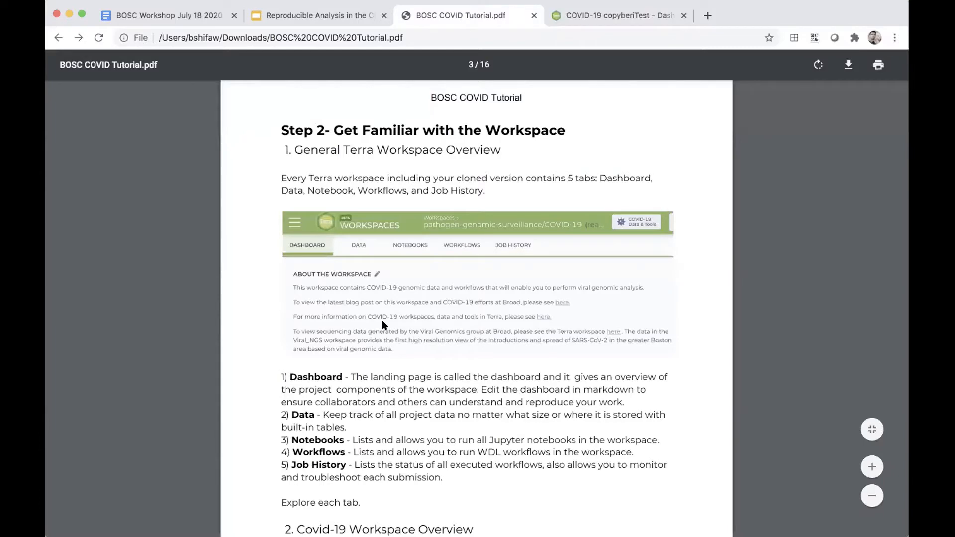
{"action": "scroll", "coordinate": [382, 324], "scroll_direction": "down", "scroll_amount": 5}
{"action": "scroll", "coordinate": [383, 325], "scroll_direction": "down", "scroll_amount": 2}
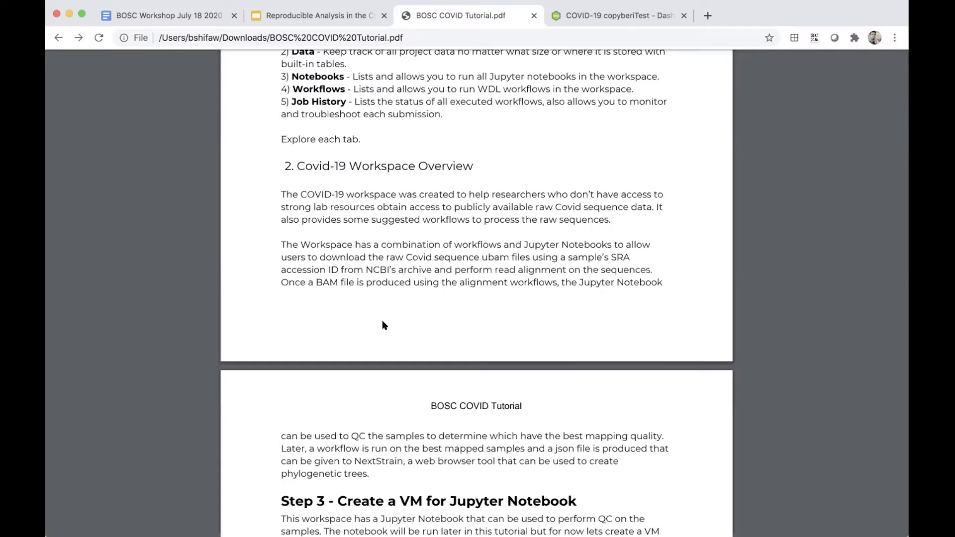
{"action": "scroll", "coordinate": [383, 325], "scroll_direction": "down", "scroll_amount": 3}
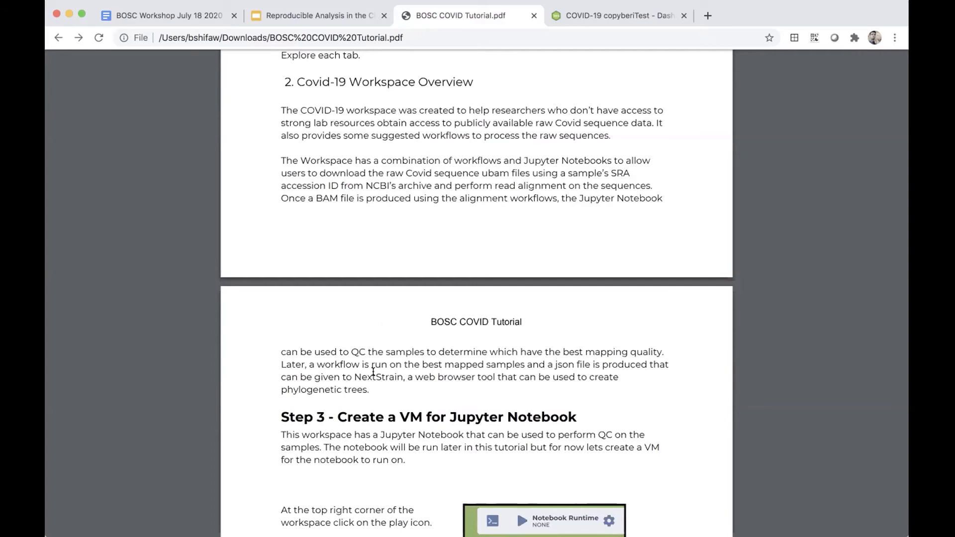
{"action": "scroll", "coordinate": [373, 372], "scroll_direction": "down", "scroll_amount": 5}
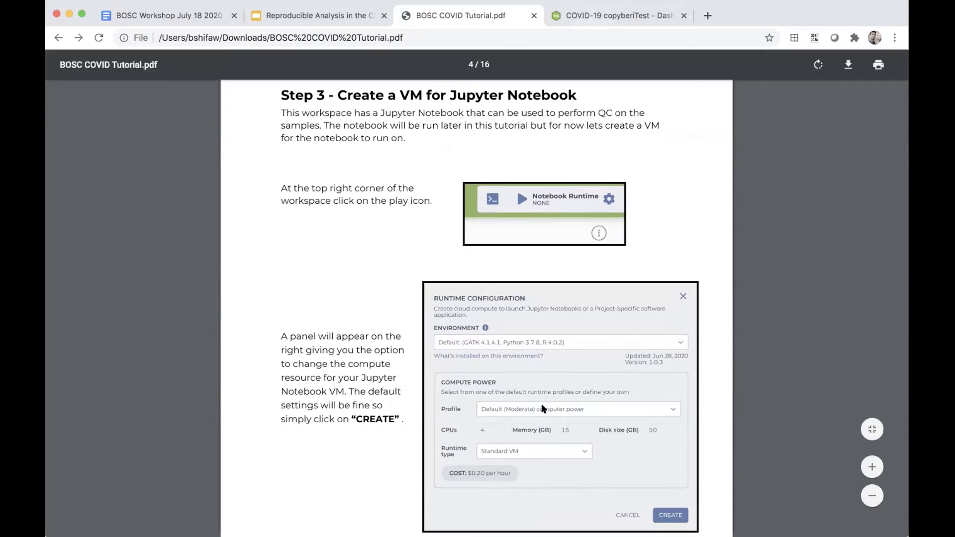
Open the cloned workspace's notebook runtime configuration and review the available environments, keeping the default one.
{"action": "key", "text": "ctrl+Tab"}
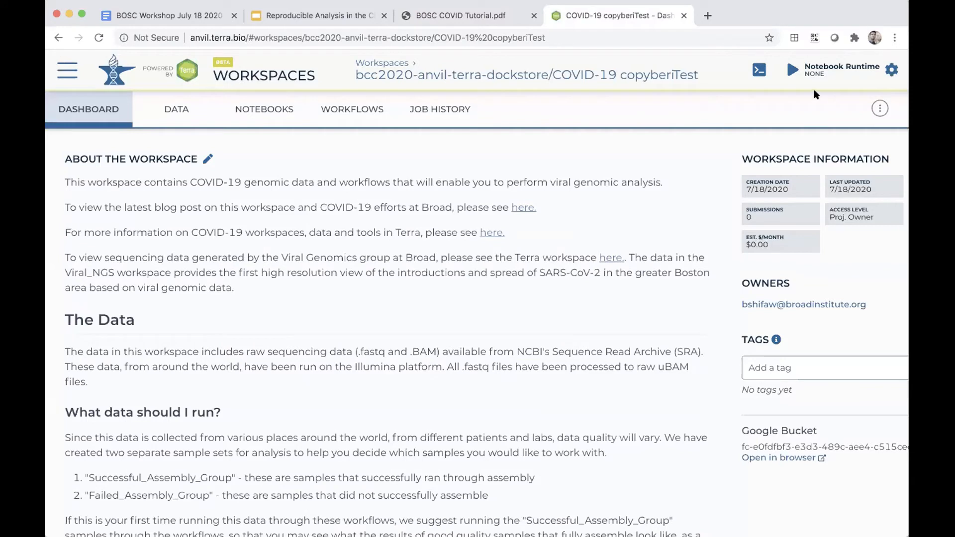
{"action": "left_click", "coordinate": [791, 69]}
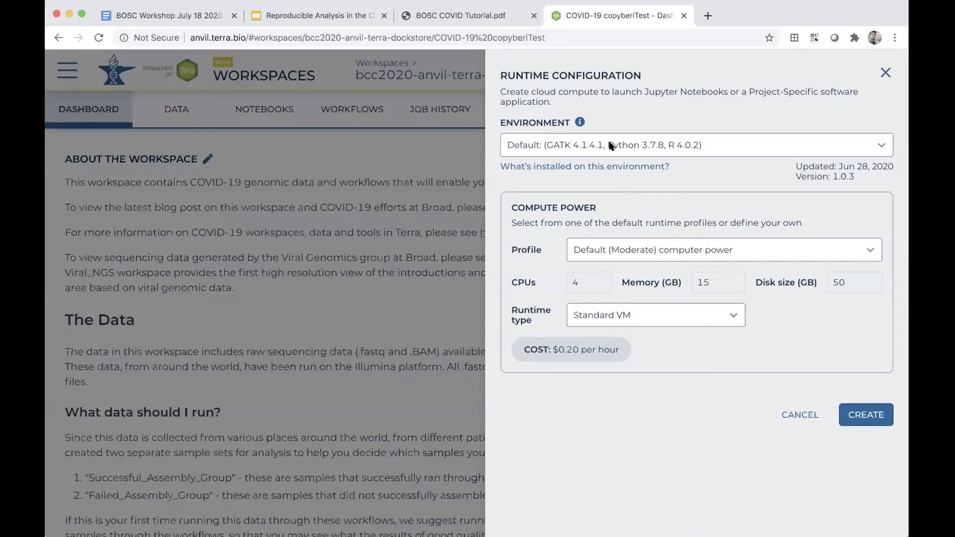
{"action": "left_click", "coordinate": [585, 146]}
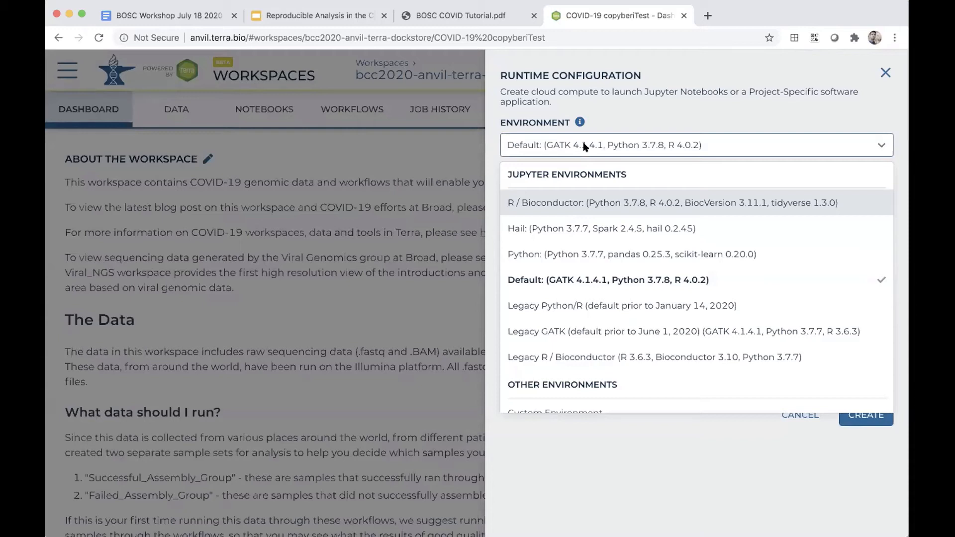
{"action": "left_click", "coordinate": [585, 147]}
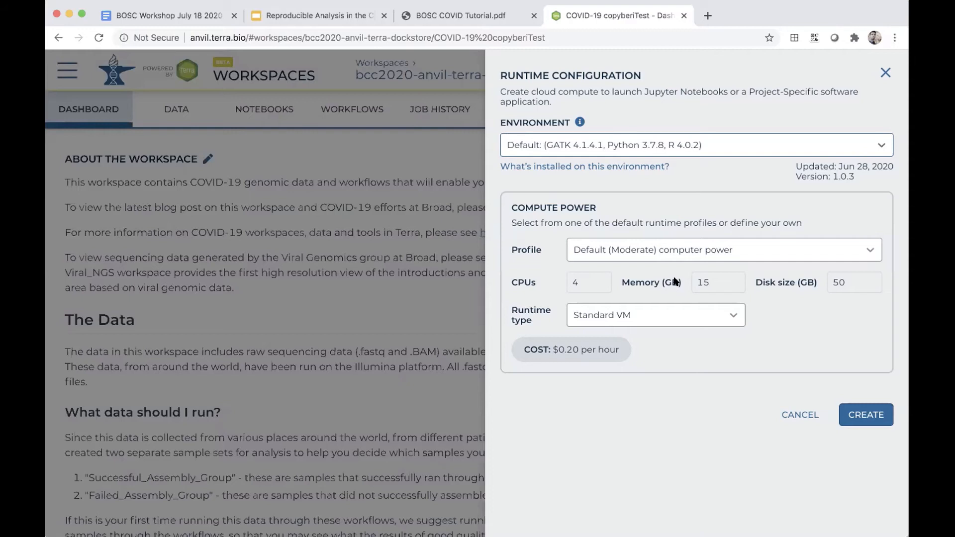
Switch the compute power profile to Custom and view the available CPU choices.
{"action": "left_click", "coordinate": [652, 251]}
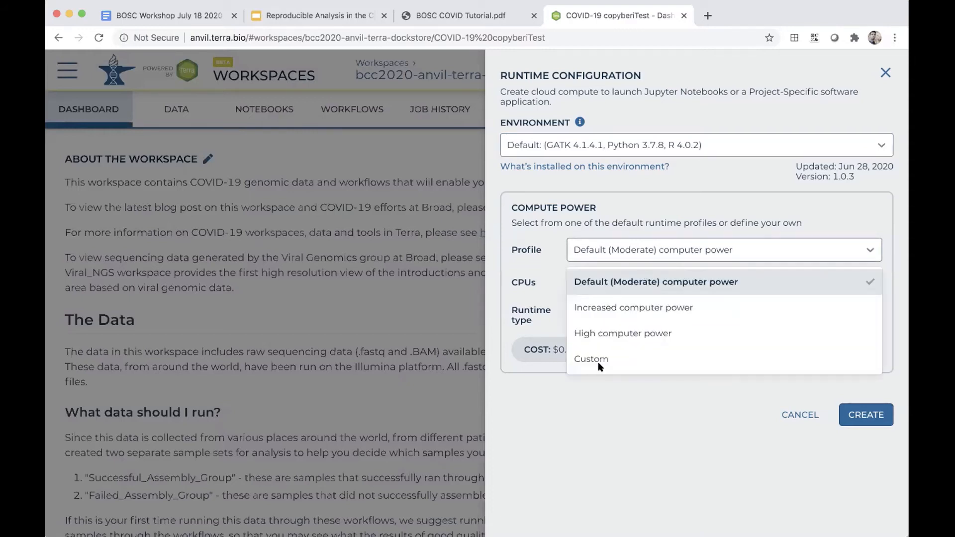
{"action": "left_click", "coordinate": [589, 359]}
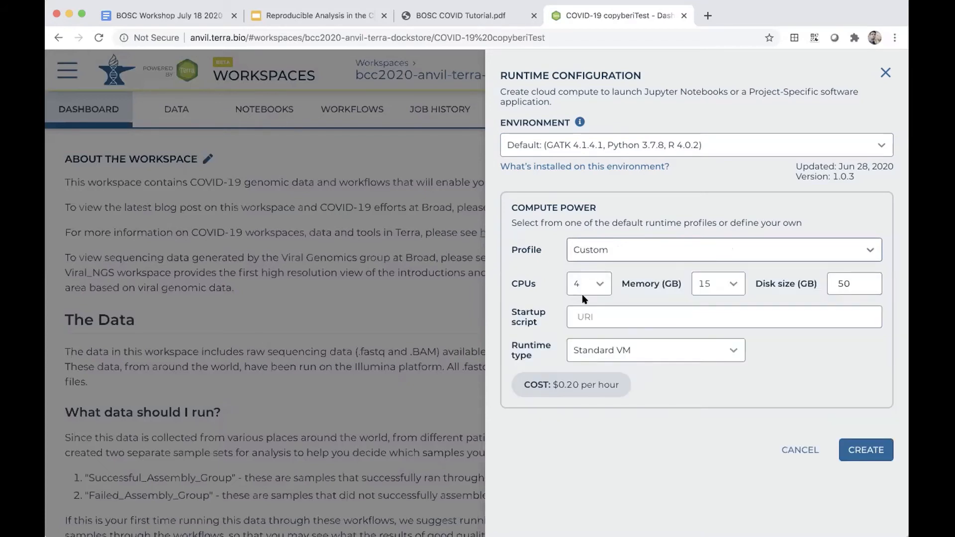
{"action": "left_click", "coordinate": [584, 282]}
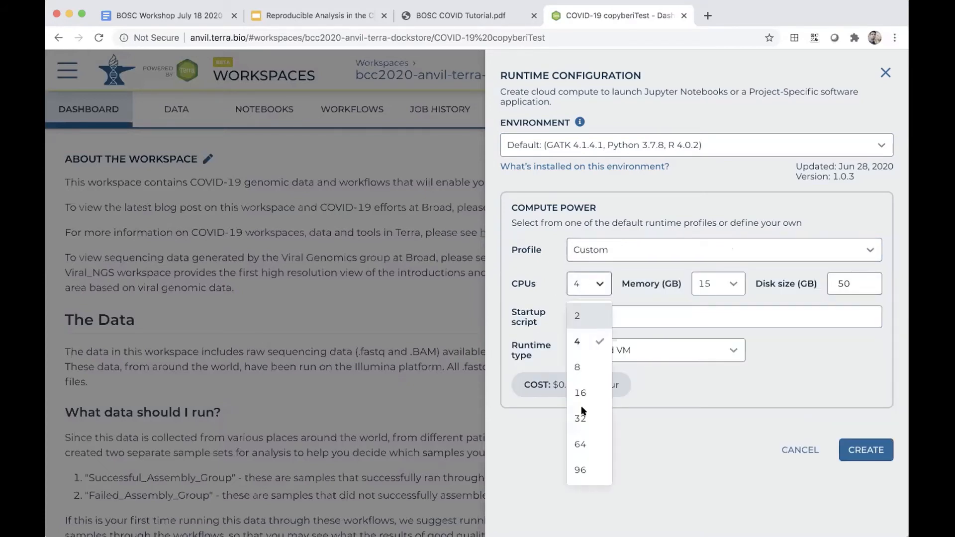
{"action": "left_click", "coordinate": [654, 246]}
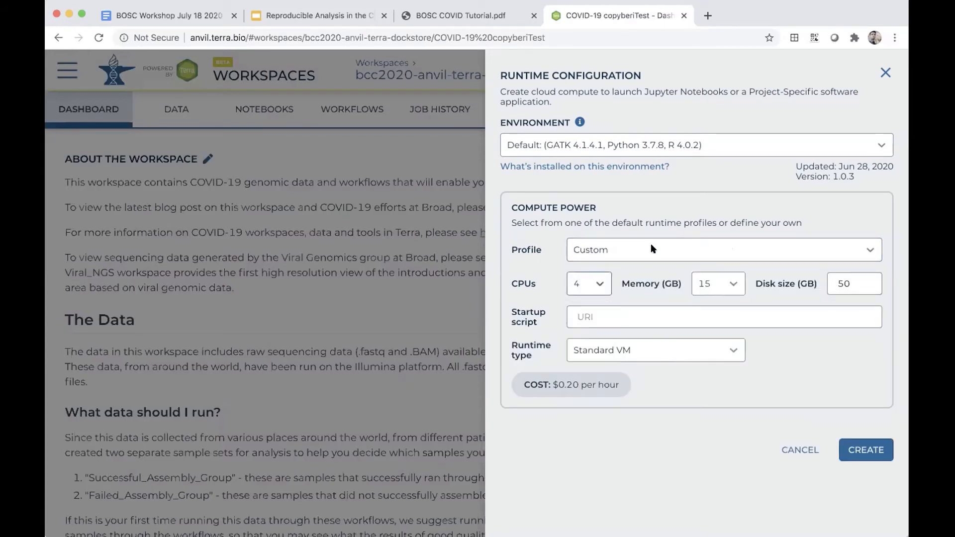
Set the compute profile to Default (Moderate) computer power and create the notebook runtime.
{"action": "left_click", "coordinate": [651, 247]}
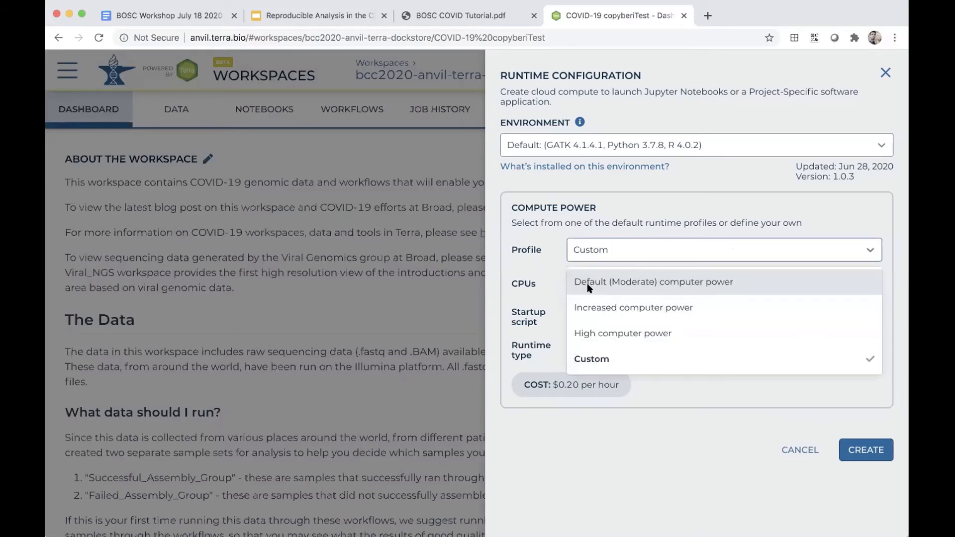
{"action": "left_click", "coordinate": [603, 284]}
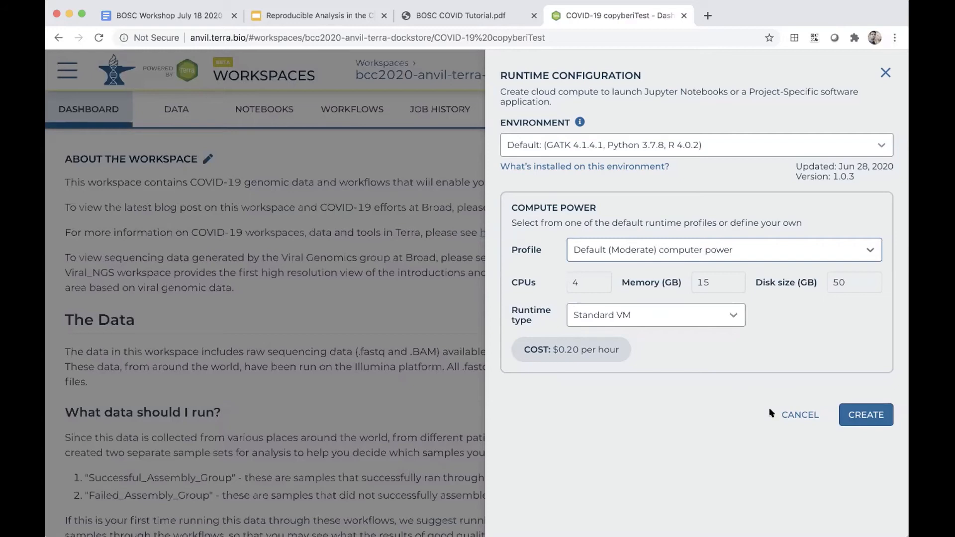
{"action": "left_click", "coordinate": [865, 417]}
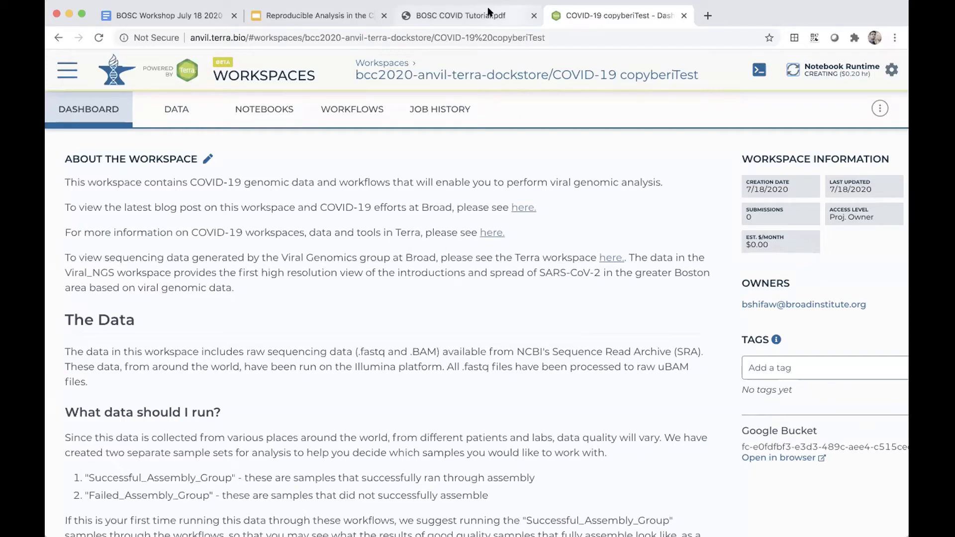
Check Step 4 of the tutorial PDF on fetch_sra_to_bam, and examine the workflow diagram on the workspace dashboard.
{"action": "left_click", "coordinate": [462, 16]}
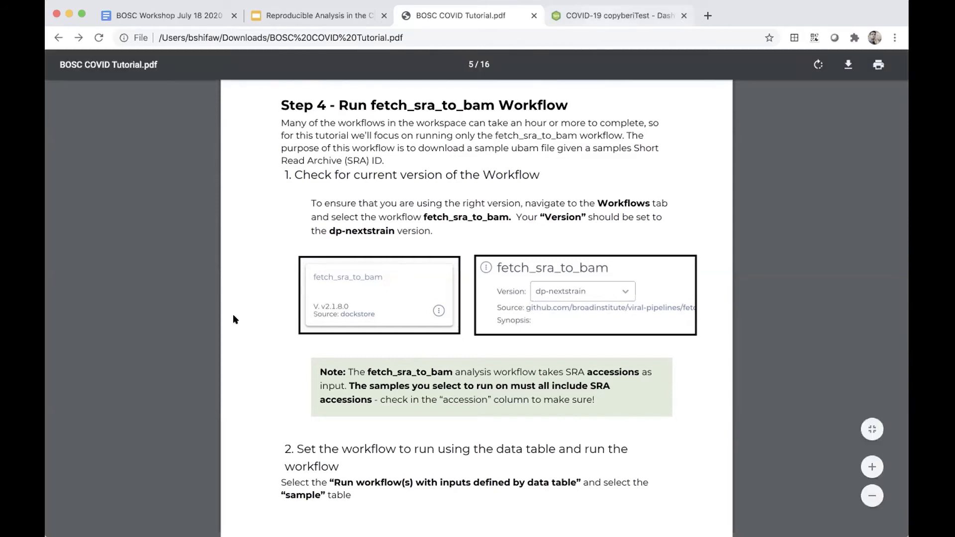
{"action": "key", "text": "ctrl+Tab"}
{"action": "scroll", "coordinate": [233, 319], "scroll_direction": "down", "scroll_amount": 3}
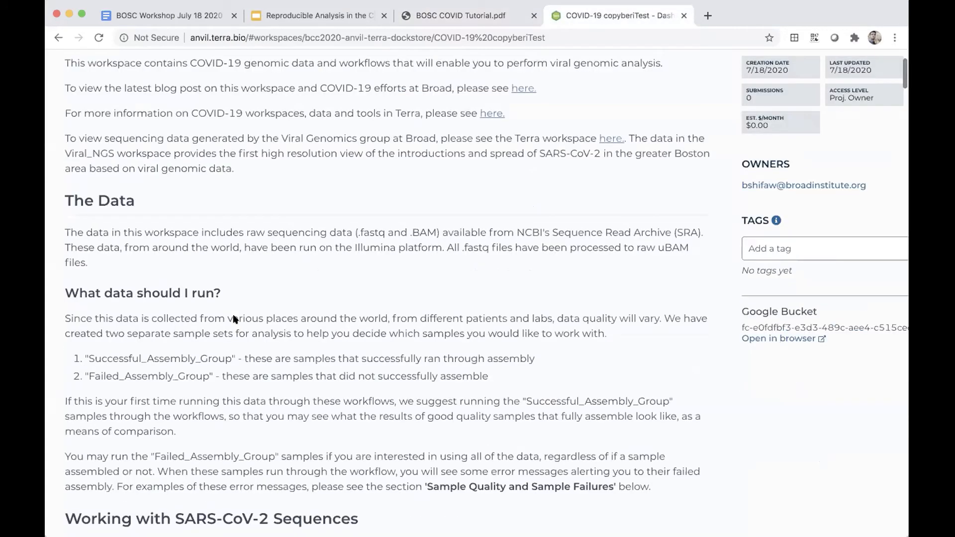
{"action": "scroll", "coordinate": [233, 318], "scroll_direction": "down", "scroll_amount": 15}
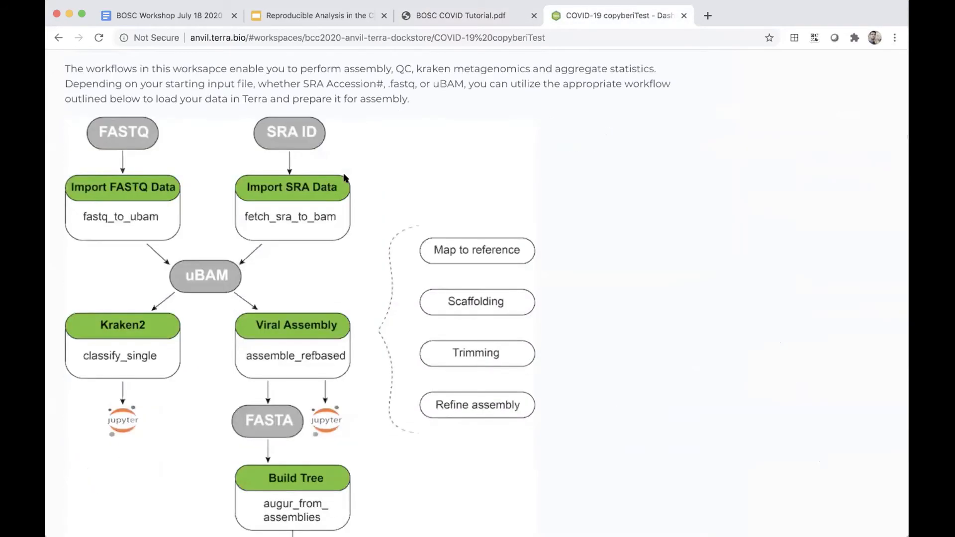
{"action": "scroll", "coordinate": [346, 178], "scroll_direction": "down", "scroll_amount": 1}
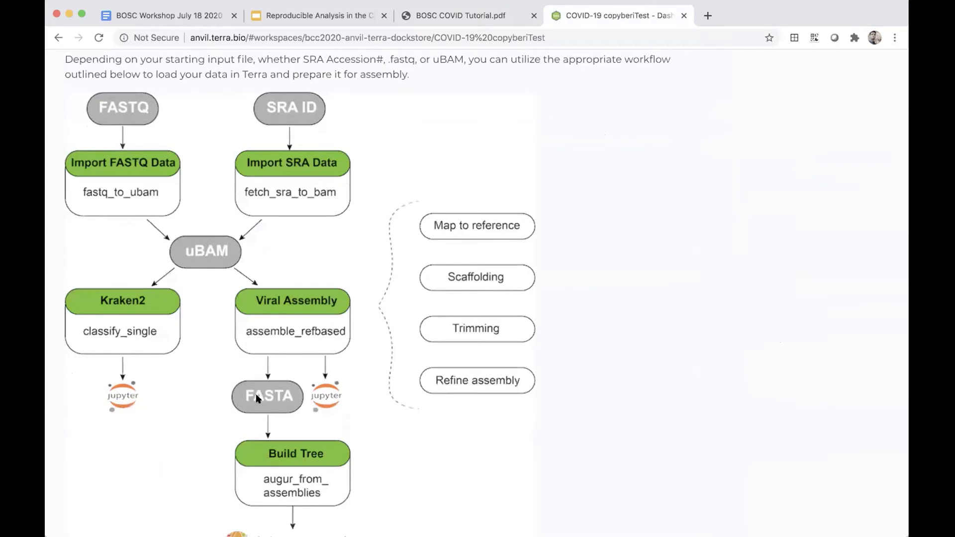
{"action": "scroll", "coordinate": [258, 398], "scroll_direction": "down", "scroll_amount": 1}
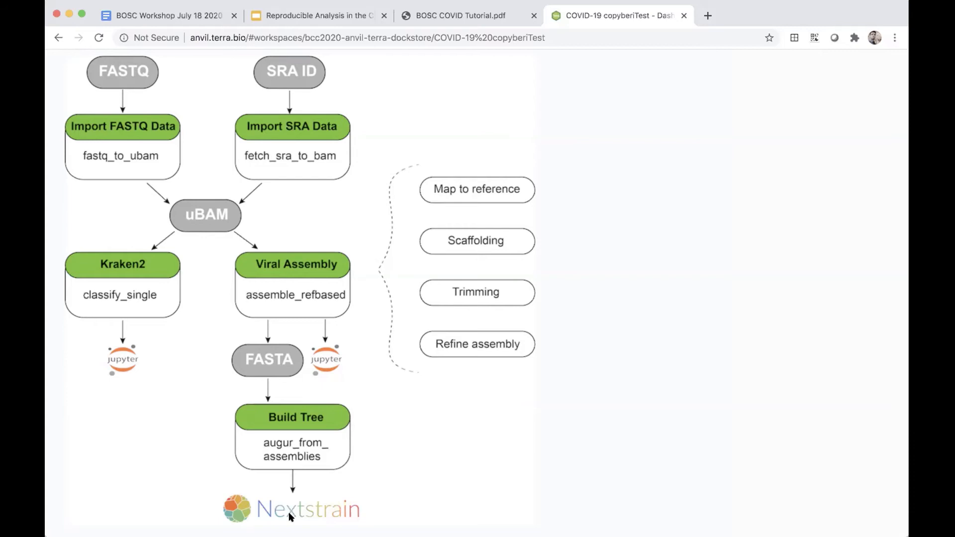
Look through the dashboard's workflow input and output descriptions down to the example augur tree of SARS-CoV-2 genomes.
{"action": "scroll", "coordinate": [290, 514], "scroll_direction": "down", "scroll_amount": 10}
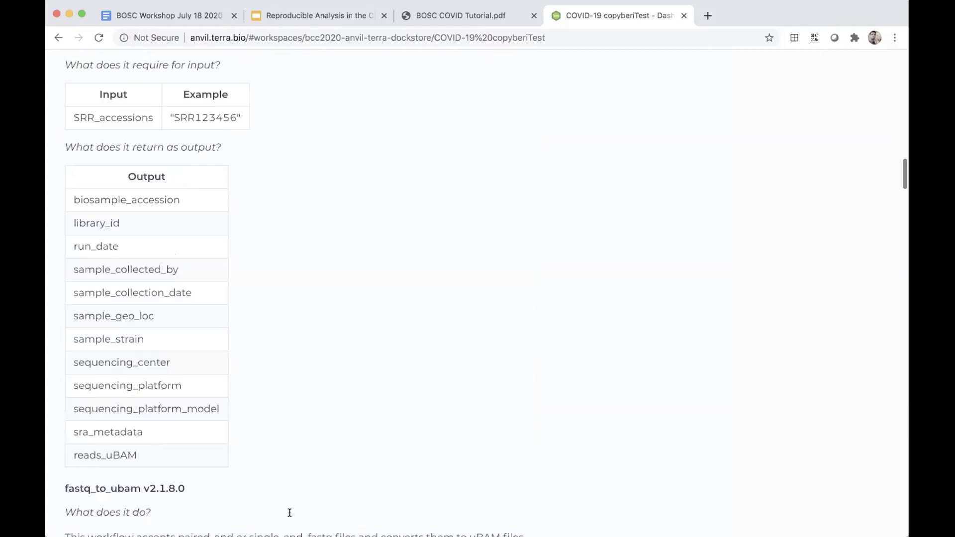
{"action": "scroll", "coordinate": [289, 513], "scroll_direction": "down", "scroll_amount": 10}
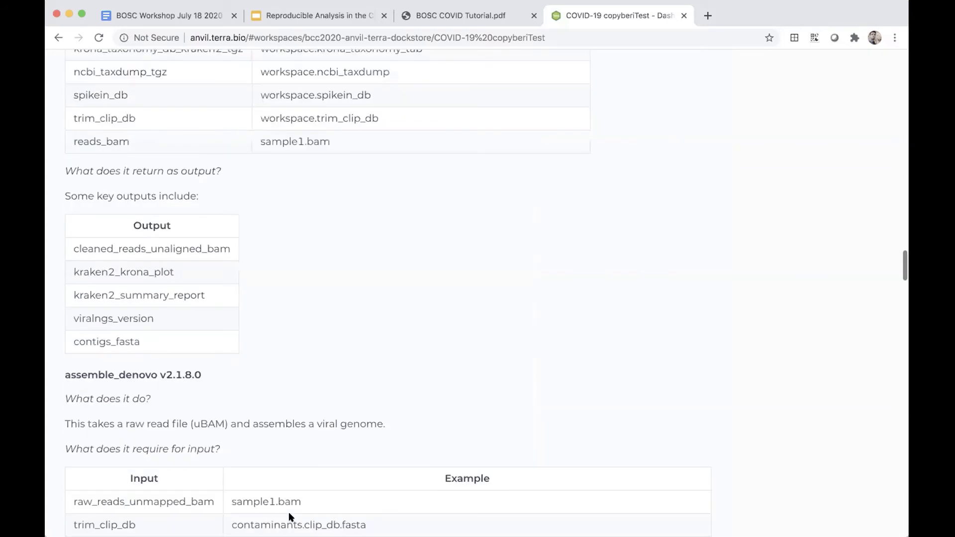
{"action": "scroll", "coordinate": [290, 515], "scroll_direction": "down", "scroll_amount": 10}
{"action": "scroll", "coordinate": [290, 512], "scroll_direction": "down", "scroll_amount": 10}
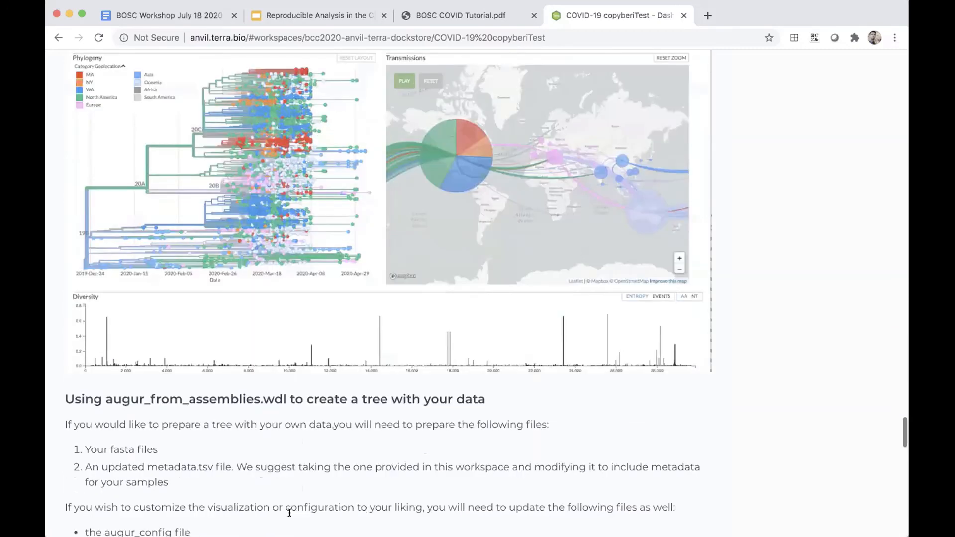
{"action": "scroll", "coordinate": [219, 225], "scroll_direction": "up", "scroll_amount": 3}
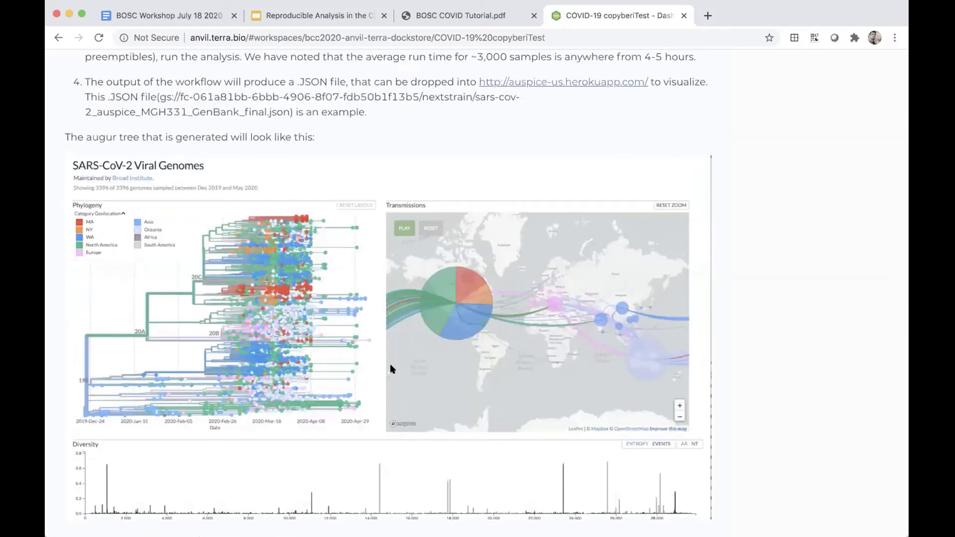
Return to the dashboard's workflow diagram and review the path from SRA ID through fetch_sra_to_bam.
{"action": "scroll", "coordinate": [391, 369], "scroll_direction": "up", "scroll_amount": 15}
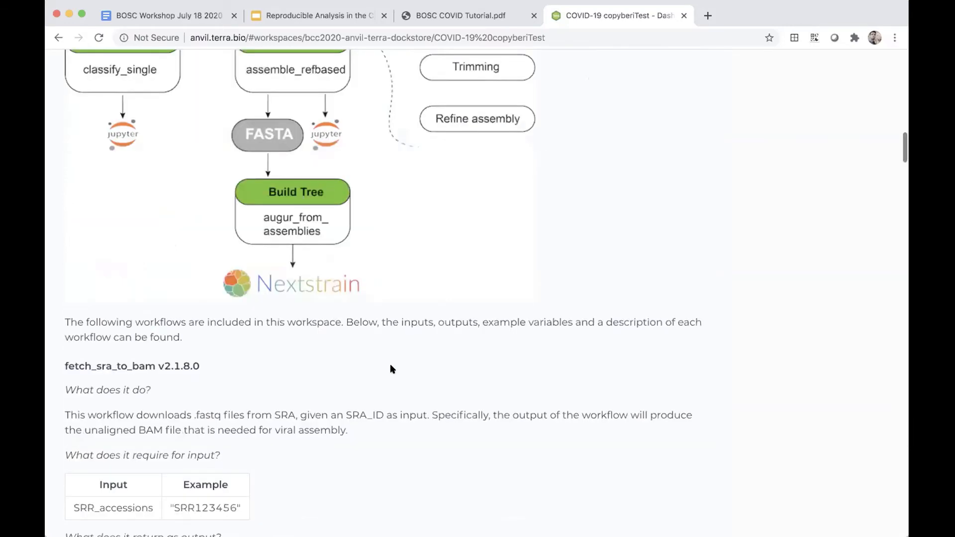
{"action": "scroll", "coordinate": [392, 368], "scroll_direction": "up", "scroll_amount": 8}
{"action": "scroll", "coordinate": [279, 76], "scroll_direction": "down", "scroll_amount": 3}
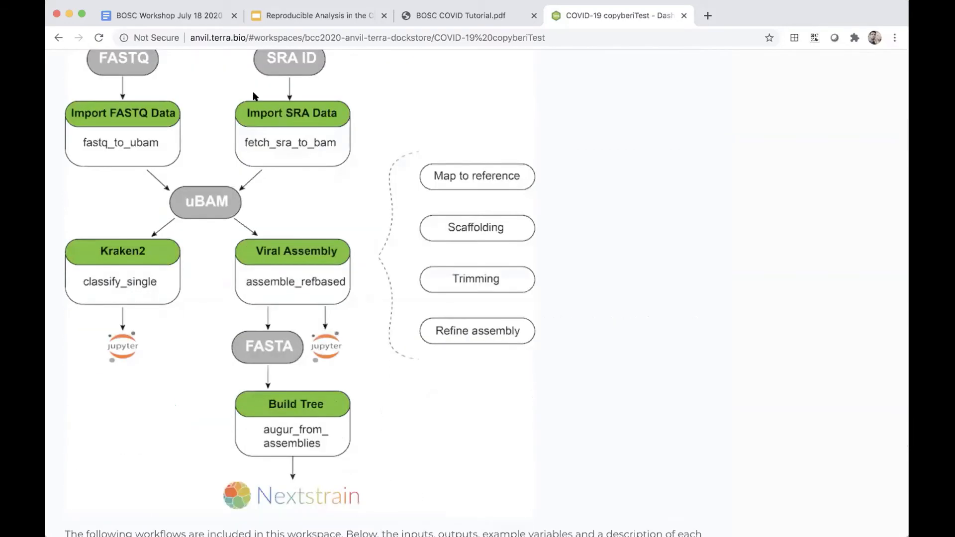
{"action": "scroll", "coordinate": [292, 105], "scroll_direction": "up", "scroll_amount": 2}
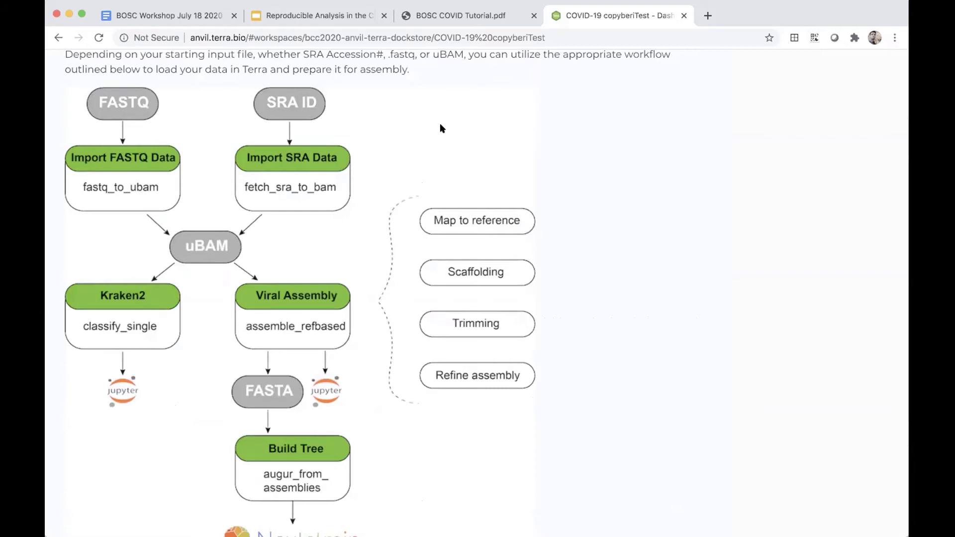
{"action": "scroll", "coordinate": [440, 128], "scroll_direction": "up", "scroll_amount": 2}
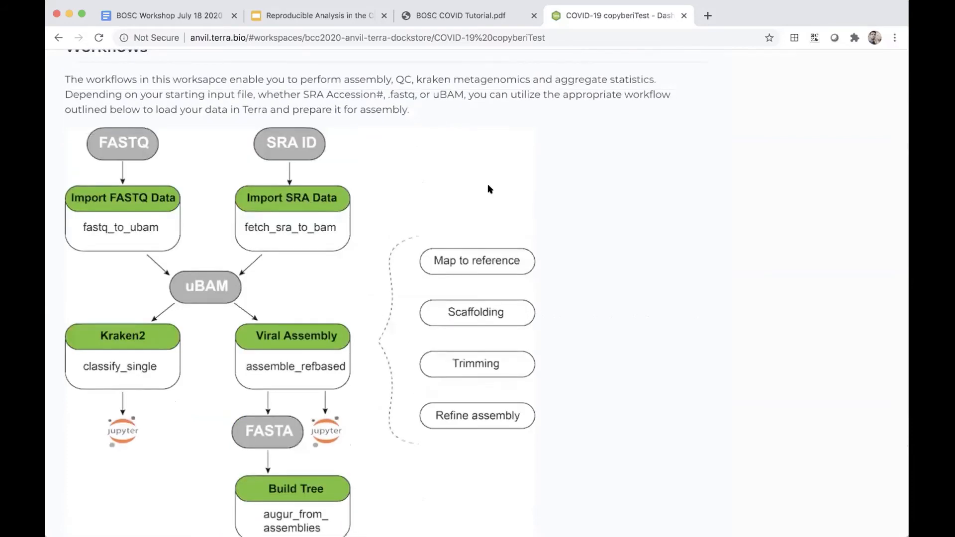
Open the fetch_sra_to_bam workflow from the workspace's workflows and set its version to dp-nextstrain.
{"action": "scroll", "coordinate": [487, 189], "scroll_direction": "up", "scroll_amount": 10}
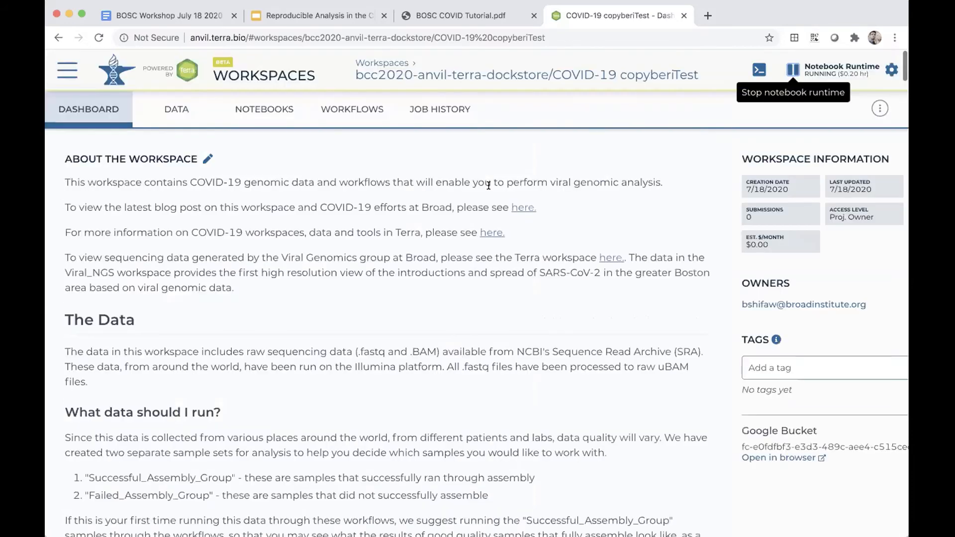
{"action": "left_click", "coordinate": [346, 117]}
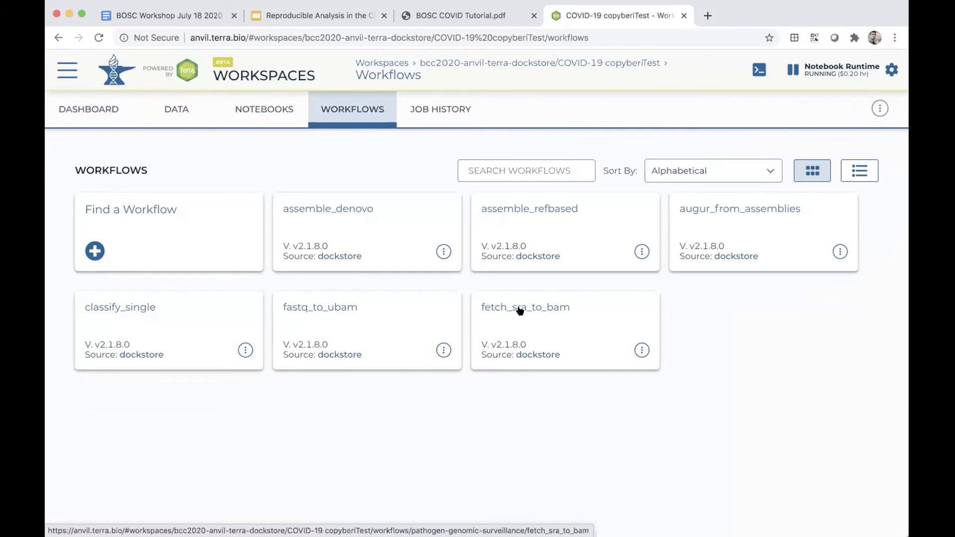
{"action": "left_click", "coordinate": [541, 309]}
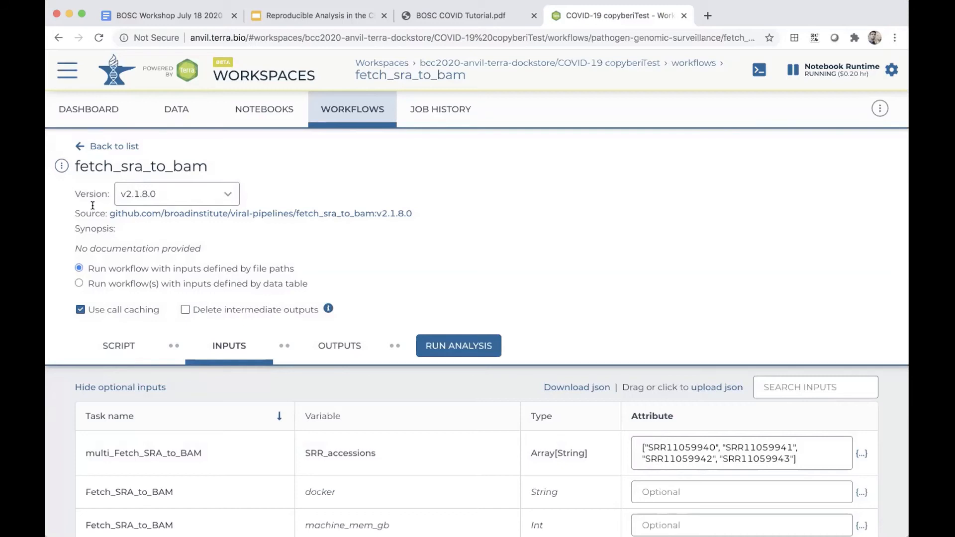
{"action": "left_click", "coordinate": [133, 196]}
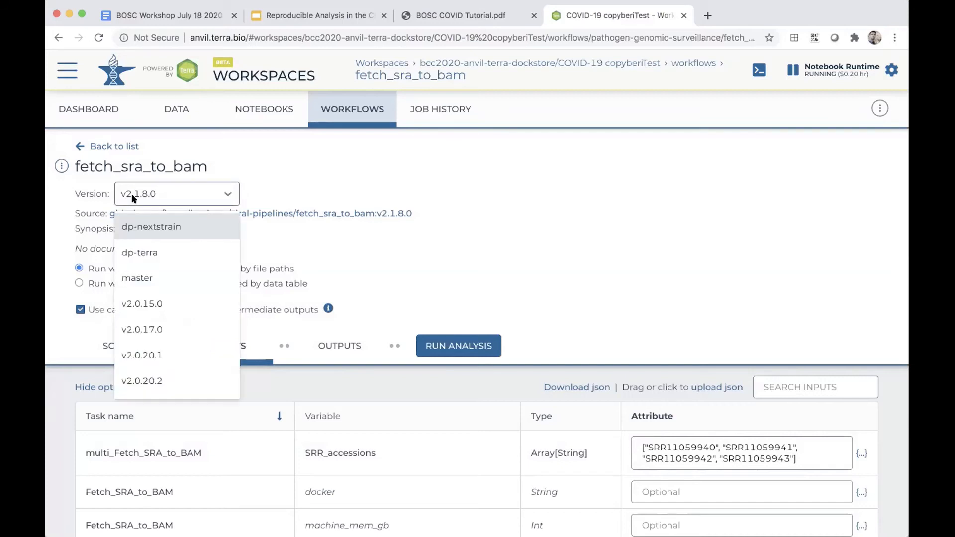
{"action": "left_click", "coordinate": [157, 227]}
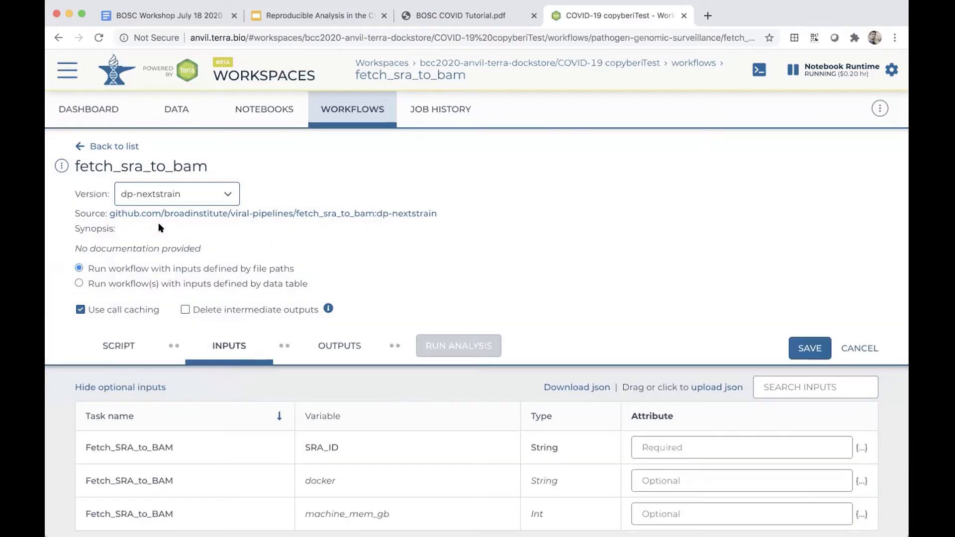
Check the attribute suggestions for the SRA_ID input and set the workflow to run with inputs defined by data table.
{"action": "scroll", "coordinate": [142, 268], "scroll_direction": "down", "scroll_amount": 1}
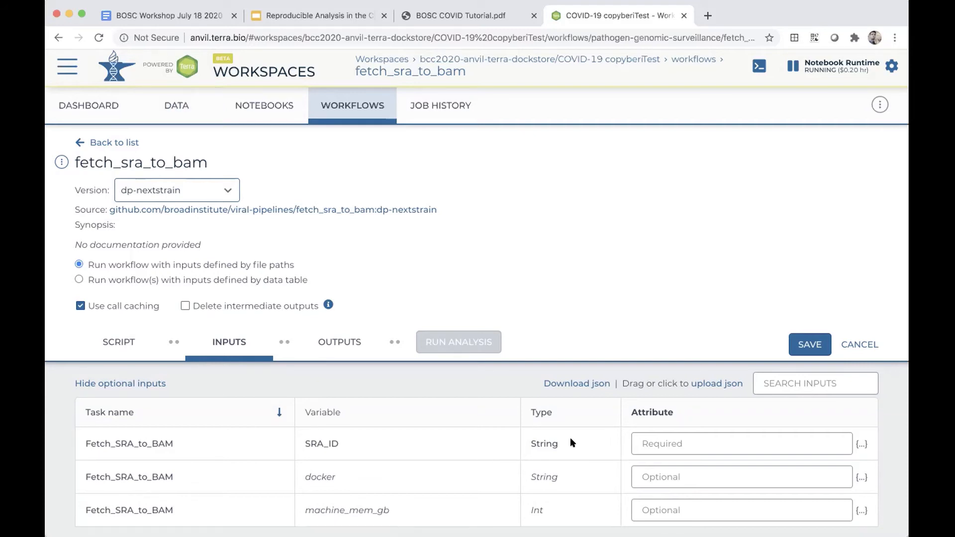
{"action": "left_click", "coordinate": [649, 443]}
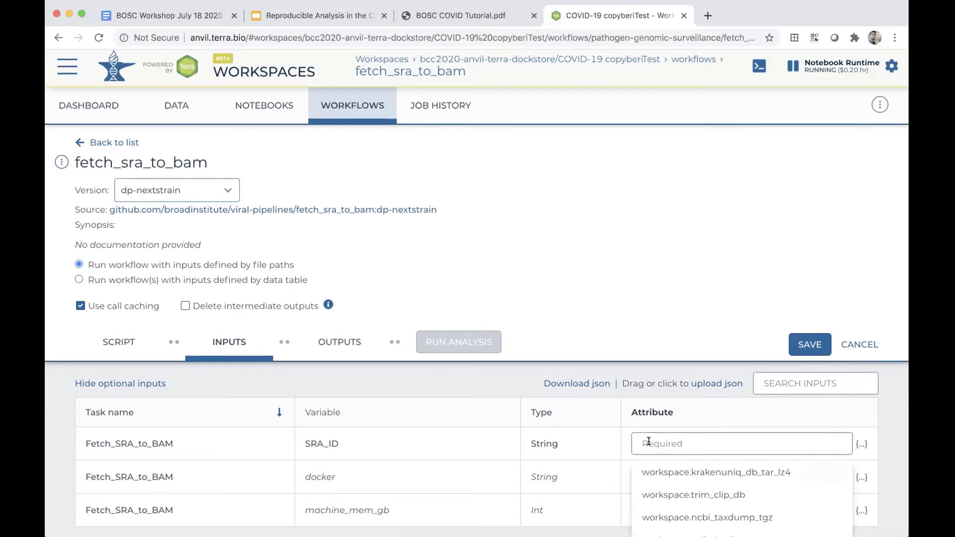
{"action": "left_click", "coordinate": [79, 280]}
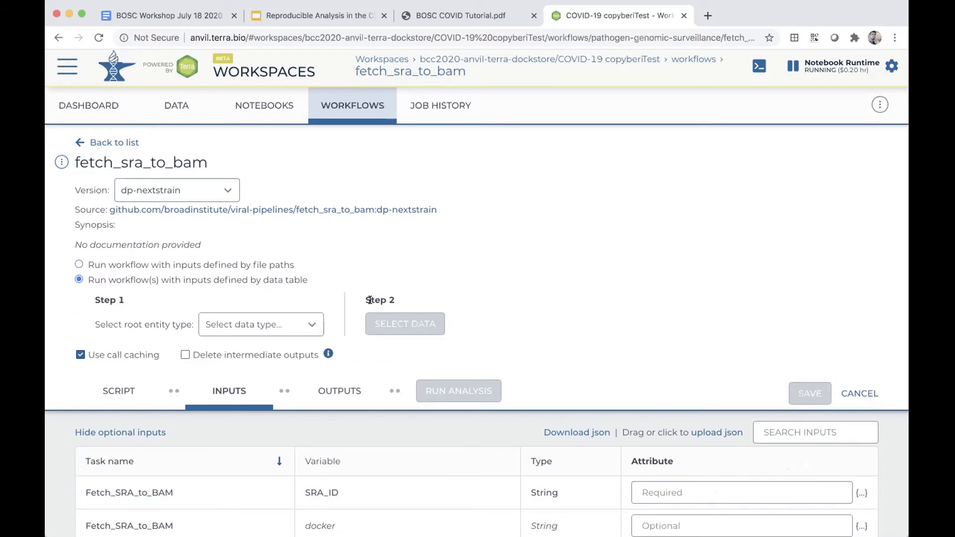
Open the workspace's data page in a separate browser tab and examine the sample table's accession values.
{"action": "left_click", "coordinate": [210, 330]}
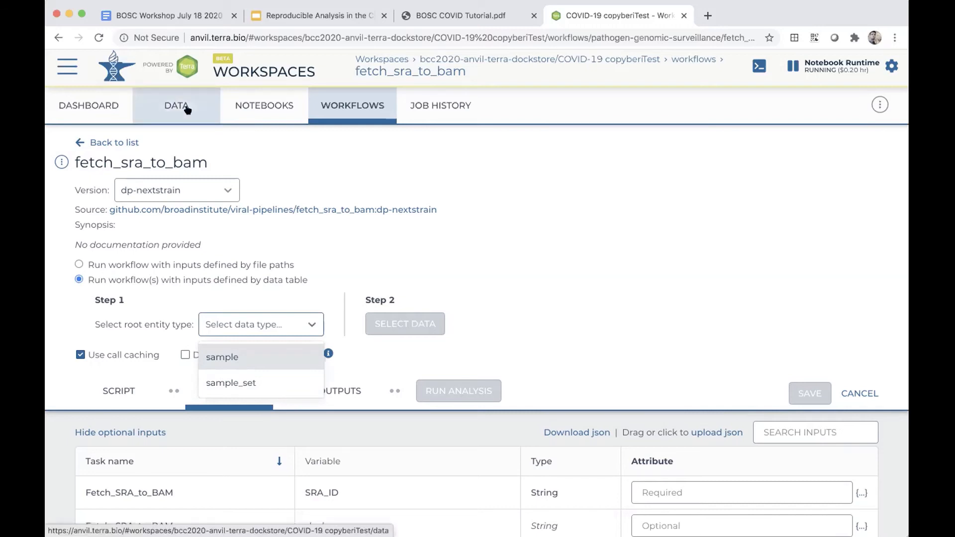
{"action": "right_click", "coordinate": [219, 108]}
{"action": "left_click", "coordinate": [221, 115]}
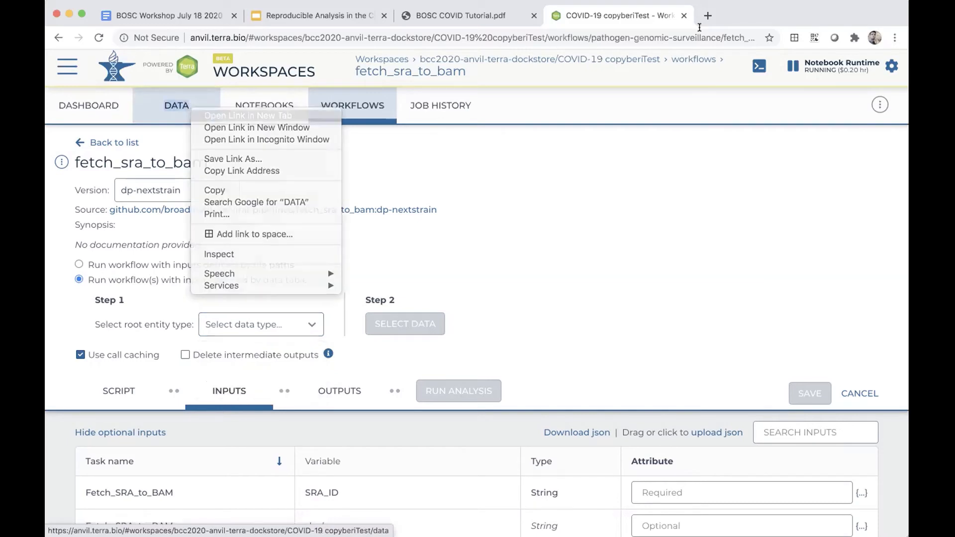
{"action": "left_click", "coordinate": [725, 18]}
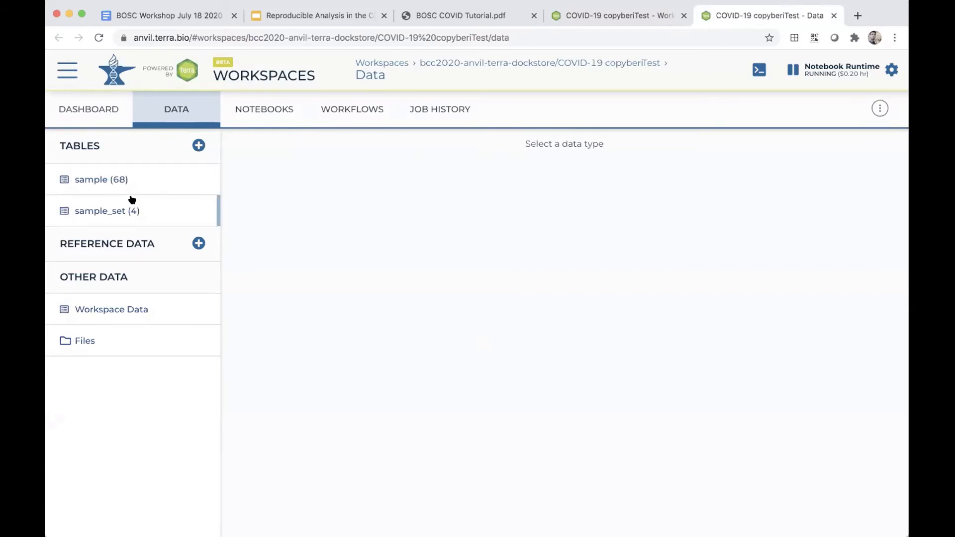
{"action": "left_click", "coordinate": [102, 180]}
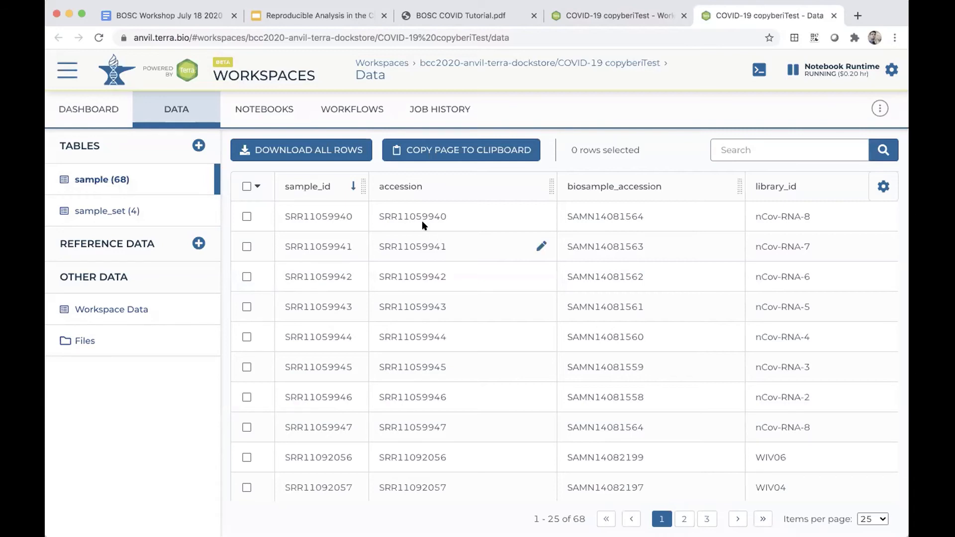
Return to the fetch_sra_to_bam configuration and set the root entity type to sample.
{"action": "left_click", "coordinate": [595, 21]}
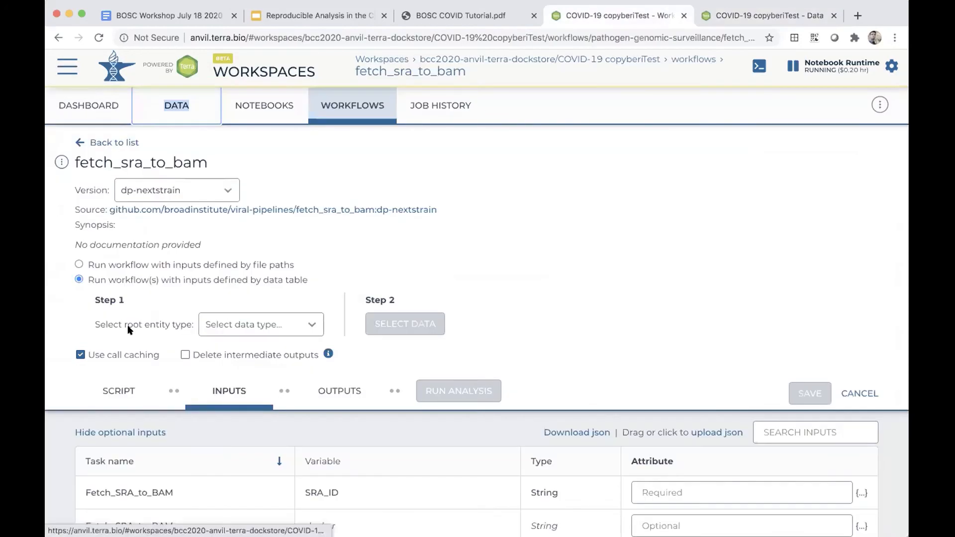
{"action": "left_click", "coordinate": [224, 328]}
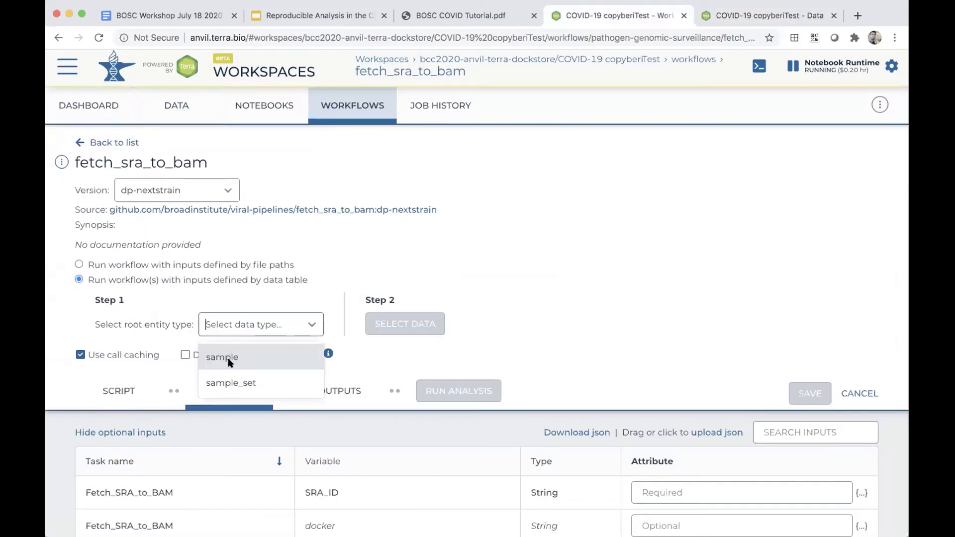
{"action": "left_click", "coordinate": [228, 359]}
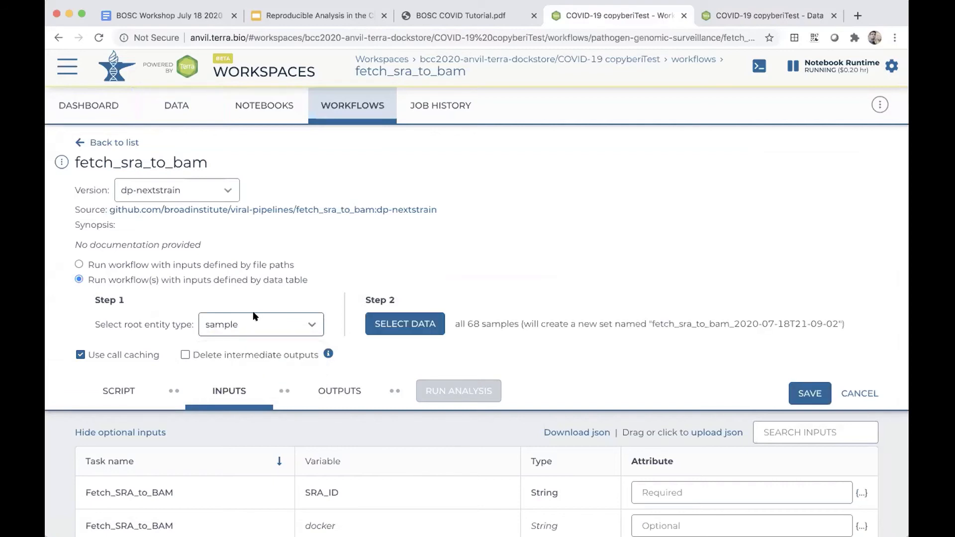
Choose the specific rows SRR11059940, SRR11059941 and SRR11059942 as the samples to process, keeping the suggested set name.
{"action": "left_click", "coordinate": [390, 329]}
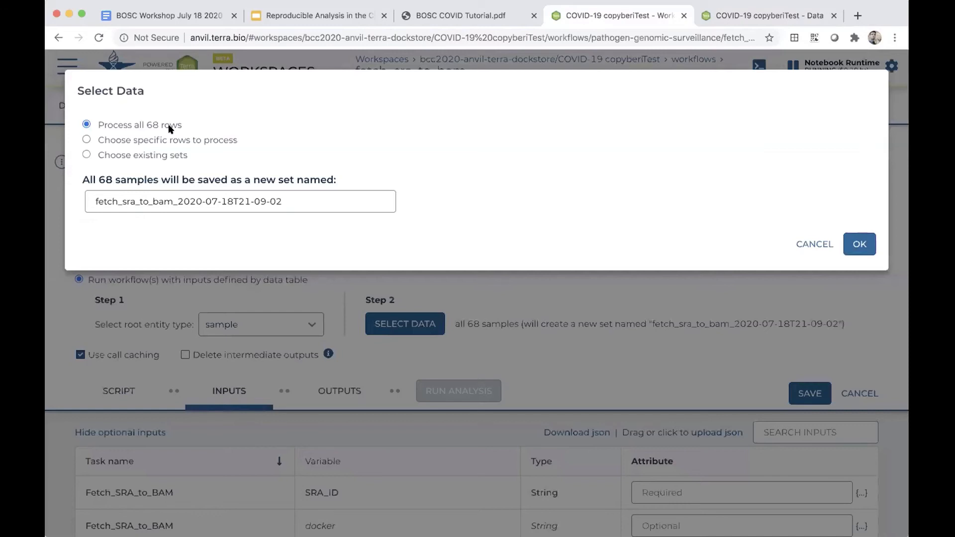
{"action": "left_click", "coordinate": [168, 142]}
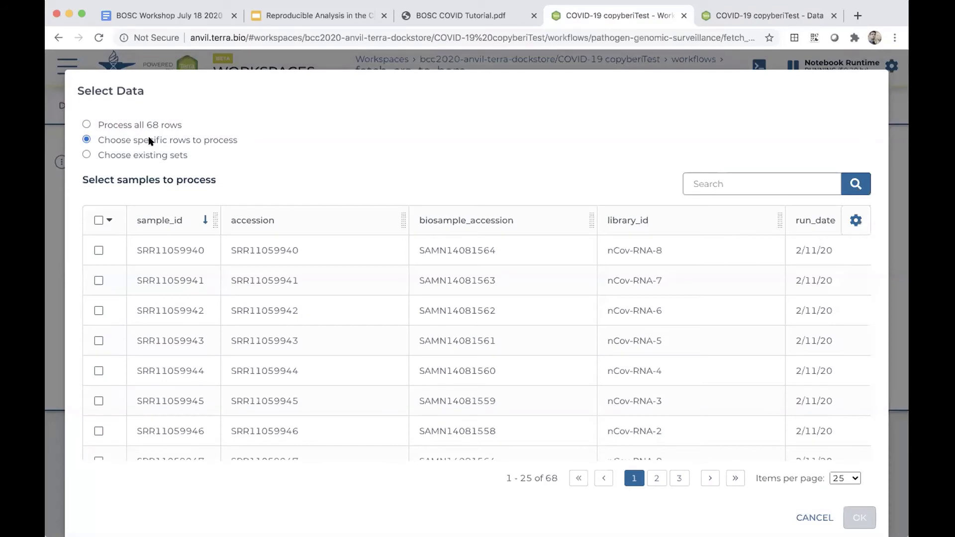
{"action": "left_click", "coordinate": [97, 251]}
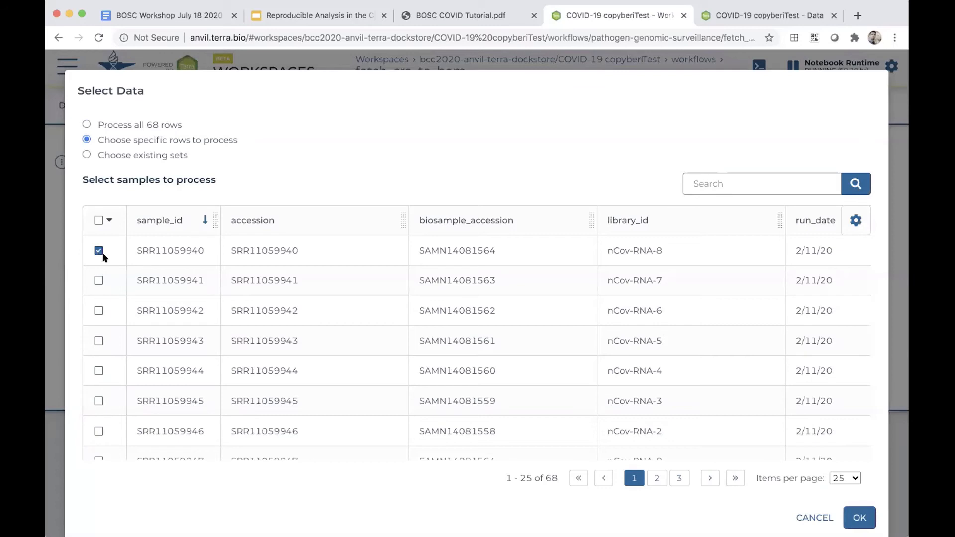
{"action": "left_click", "coordinate": [98, 282]}
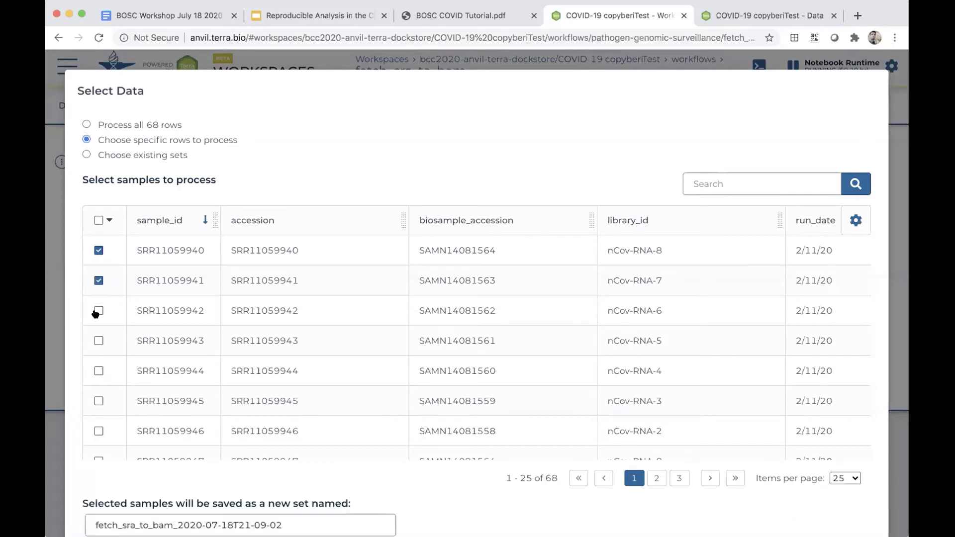
{"action": "left_click", "coordinate": [97, 311]}
{"action": "scroll", "coordinate": [400, 164], "scroll_direction": "down", "scroll_amount": 3}
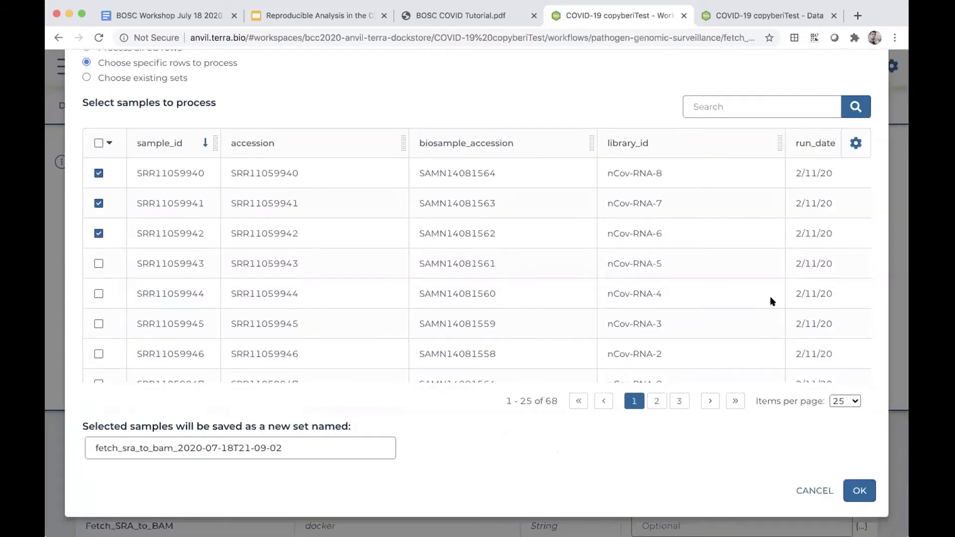
{"action": "left_click", "coordinate": [859, 492]}
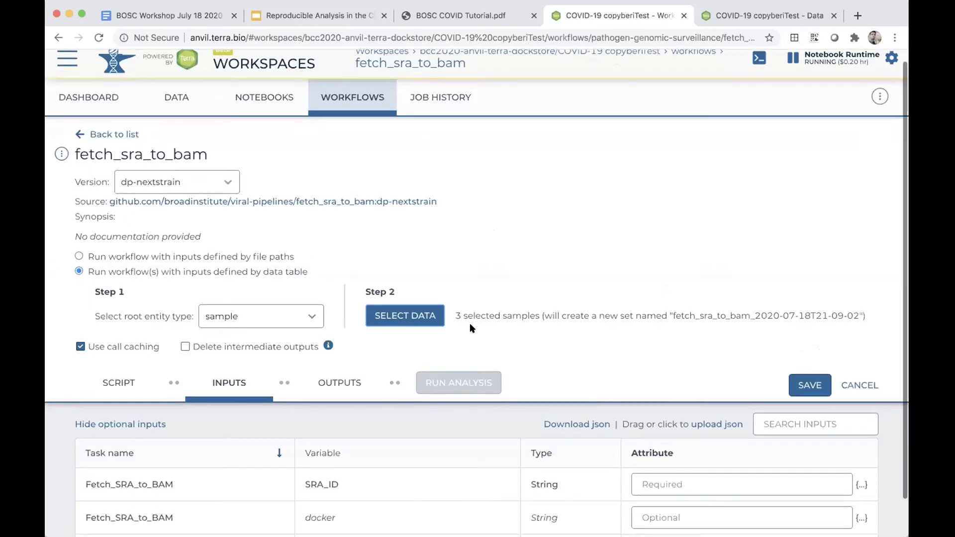
Examine the WDL script of fetch_sra_to_bam, including its metadata, task call and output section.
{"action": "scroll", "coordinate": [411, 481], "scroll_direction": "down", "scroll_amount": 2}
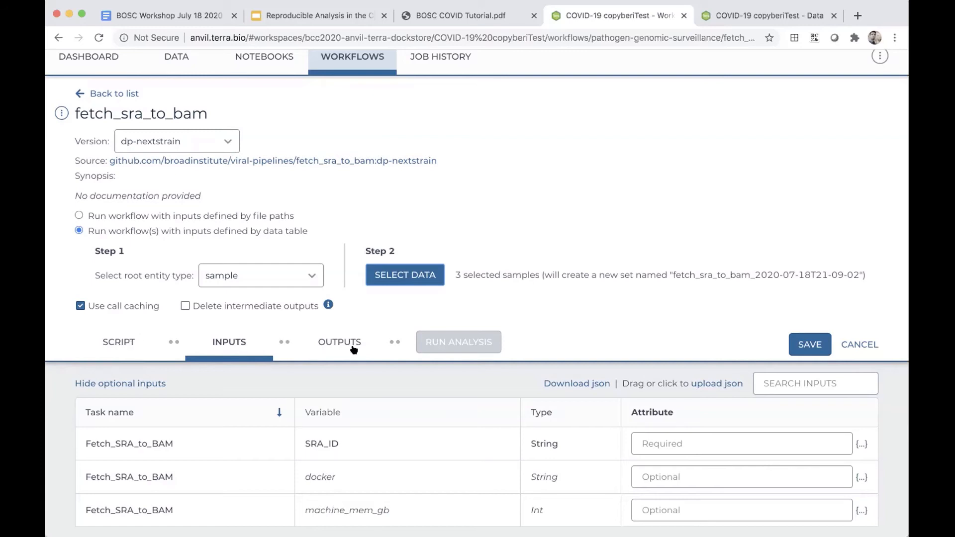
{"action": "left_click", "coordinate": [127, 346]}
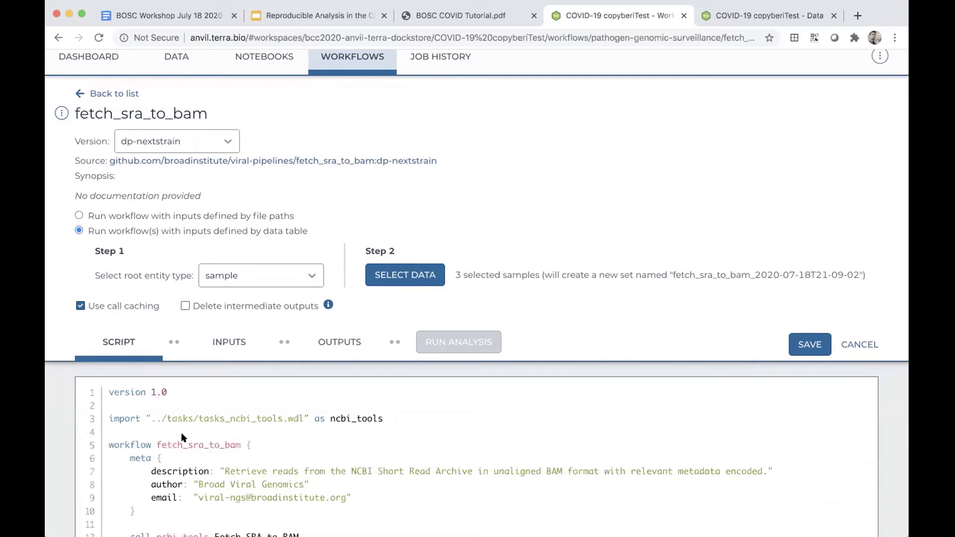
{"action": "scroll", "coordinate": [181, 432], "scroll_direction": "down", "scroll_amount": 2}
{"action": "scroll", "coordinate": [181, 432], "scroll_direction": "down", "scroll_amount": 1}
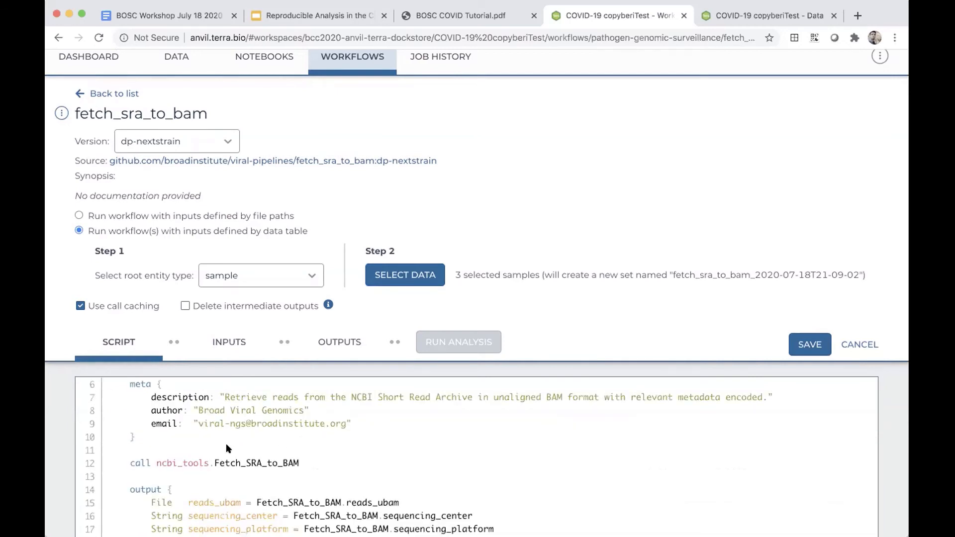
{"action": "scroll", "coordinate": [226, 444], "scroll_direction": "up", "scroll_amount": 3}
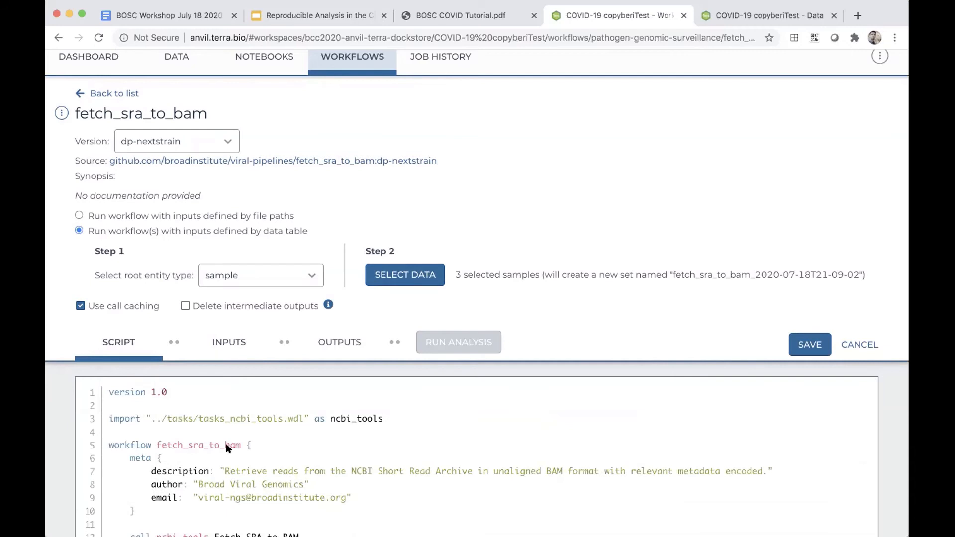
Set the required SRA_ID input to this.accession, checking the accession column in the sample table.
{"action": "left_click", "coordinate": [224, 342]}
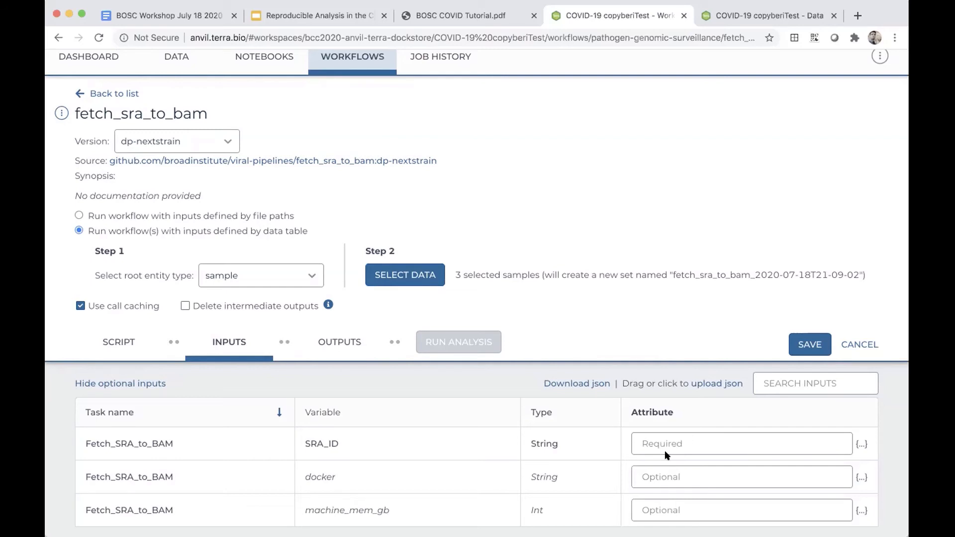
{"action": "left_click", "coordinate": [670, 438]}
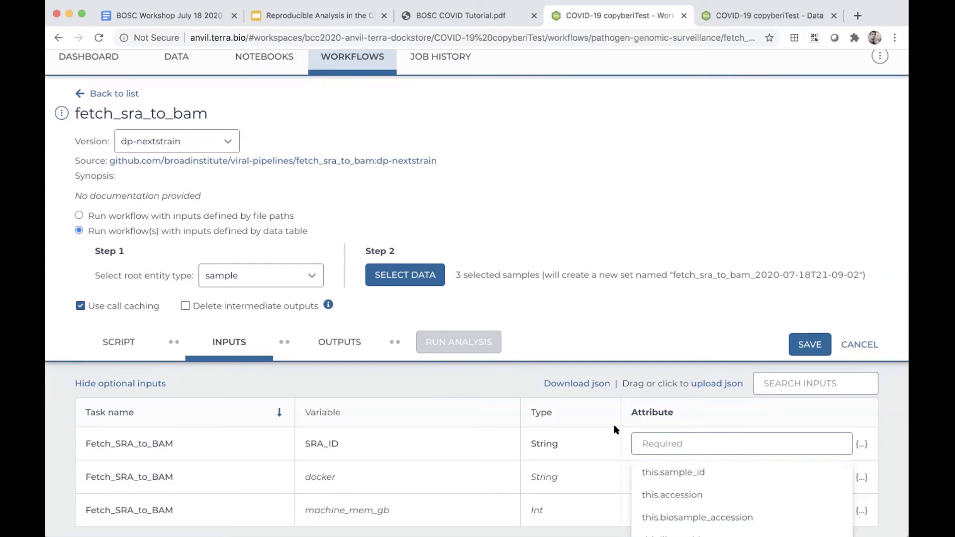
{"action": "left_click", "coordinate": [760, 17]}
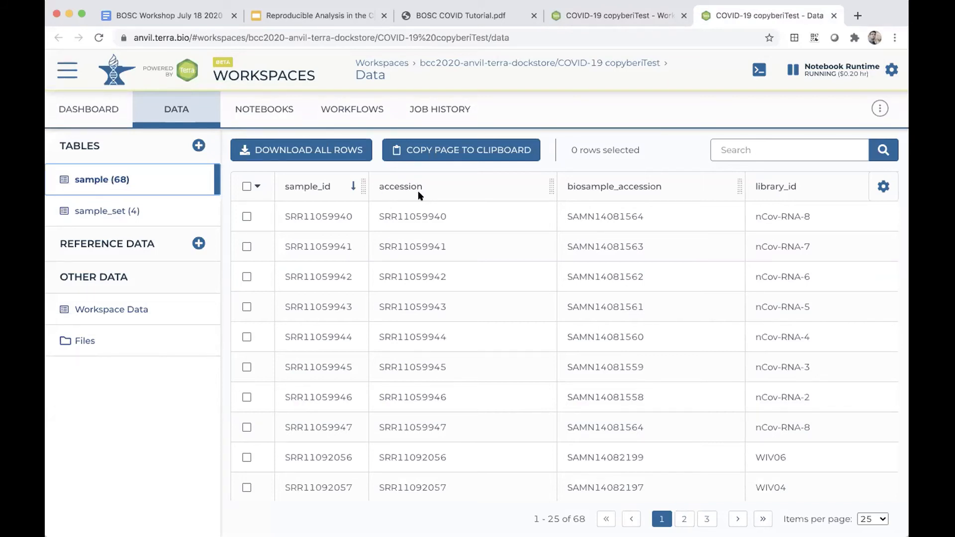
{"action": "left_click", "coordinate": [621, 17]}
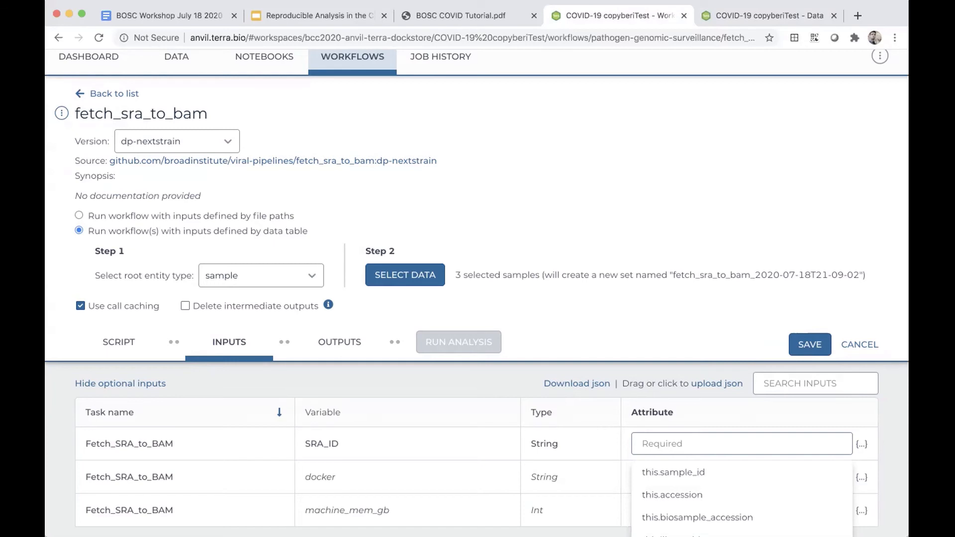
{"action": "type", "text": "acces"}
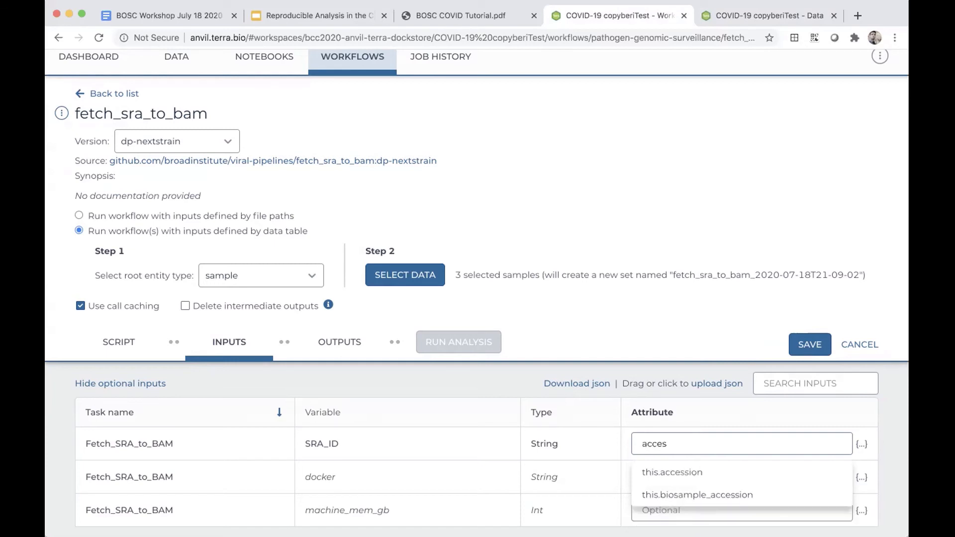
{"action": "left_click", "coordinate": [673, 475]}
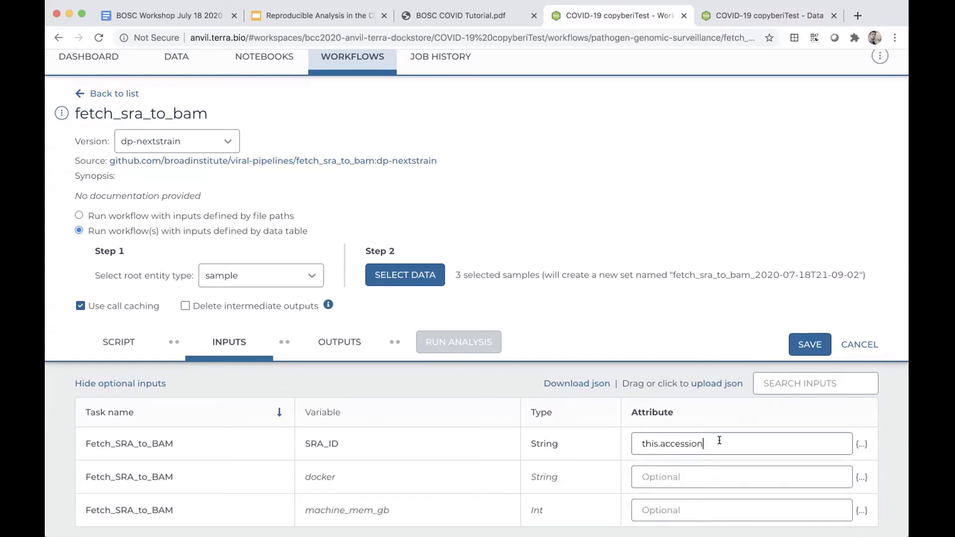
{"action": "left_click", "coordinate": [658, 442]}
{"action": "left_click_drag", "start_coordinate": [660, 442], "coordinate": [631, 442]}
{"action": "left_click", "coordinate": [749, 436]}
{"action": "left_click", "coordinate": [699, 444]}
Look through the fetch_sra_to_bam output settings, including the save locations and the output variables with their attributes.
{"action": "left_click", "coordinate": [346, 338]}
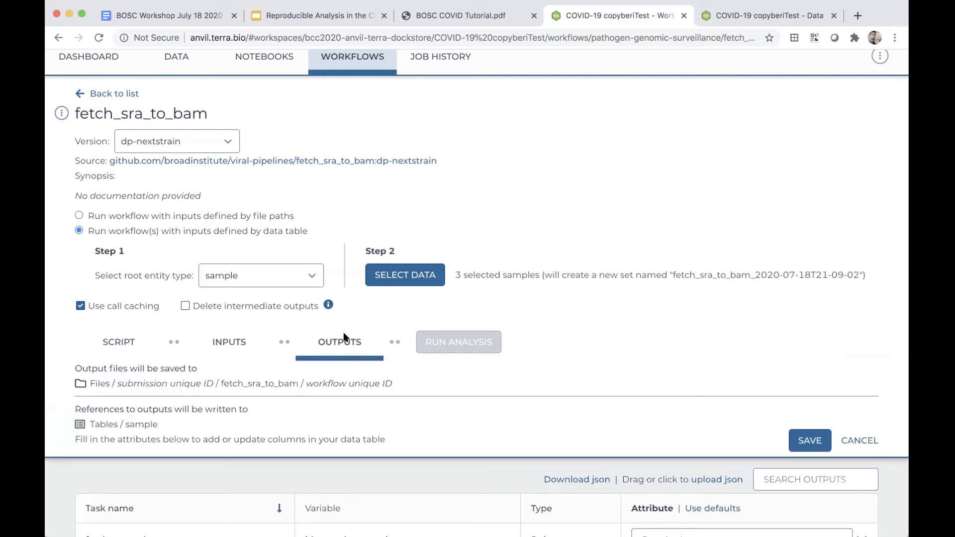
{"action": "scroll", "coordinate": [343, 337], "scroll_direction": "down", "scroll_amount": 3}
{"action": "scroll", "coordinate": [530, 341], "scroll_direction": "down", "scroll_amount": 3}
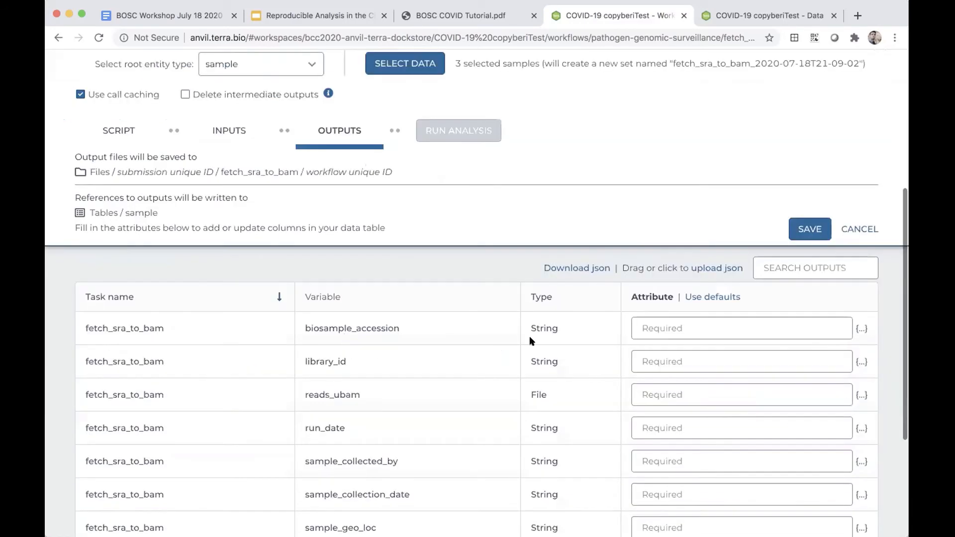
{"action": "scroll", "coordinate": [531, 341], "scroll_direction": "down", "scroll_amount": 3}
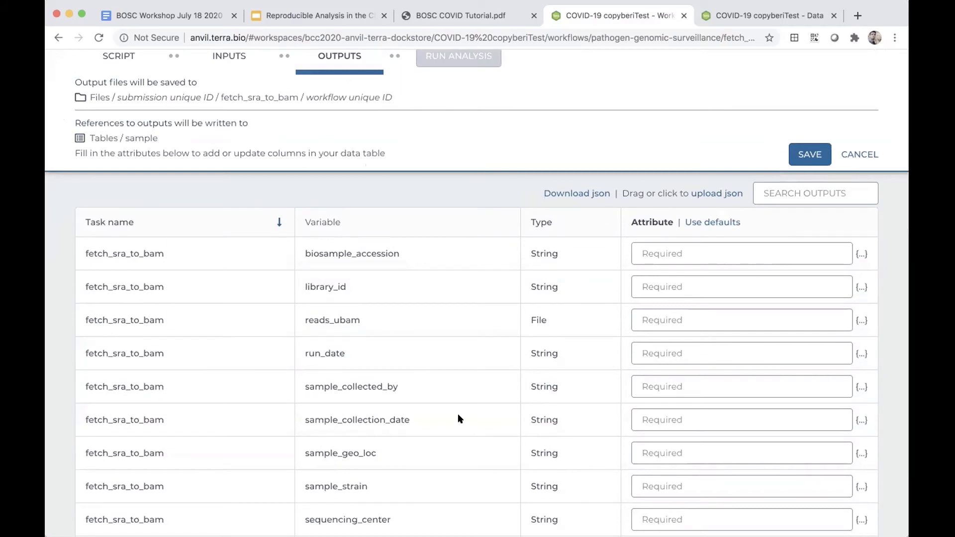
{"action": "scroll", "coordinate": [532, 404], "scroll_direction": "up", "scroll_amount": 1}
{"action": "scroll", "coordinate": [721, 357], "scroll_direction": "up", "scroll_amount": 3}
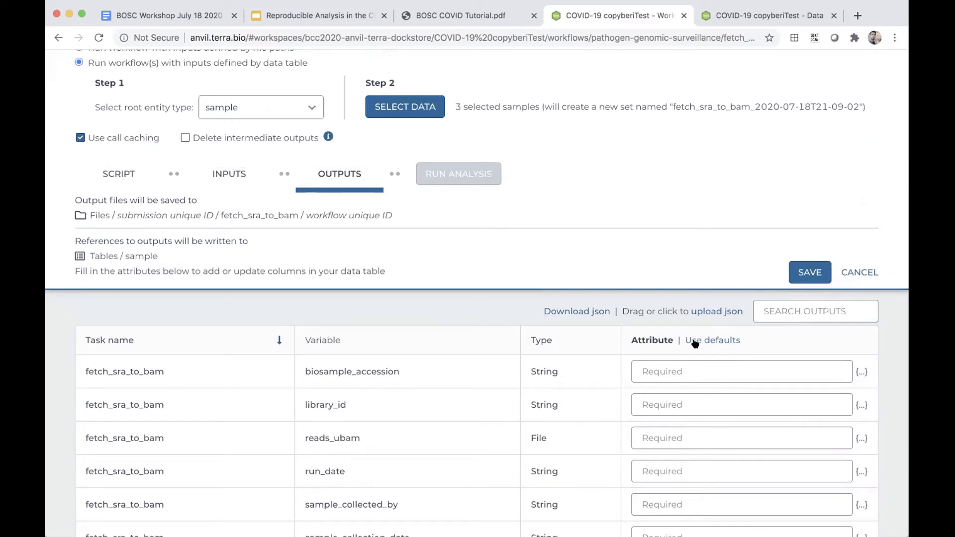
Fill all fetch_sra_to_bam output attributes with the default this.* column names and save the workflow configuration.
{"action": "left_click", "coordinate": [719, 340]}
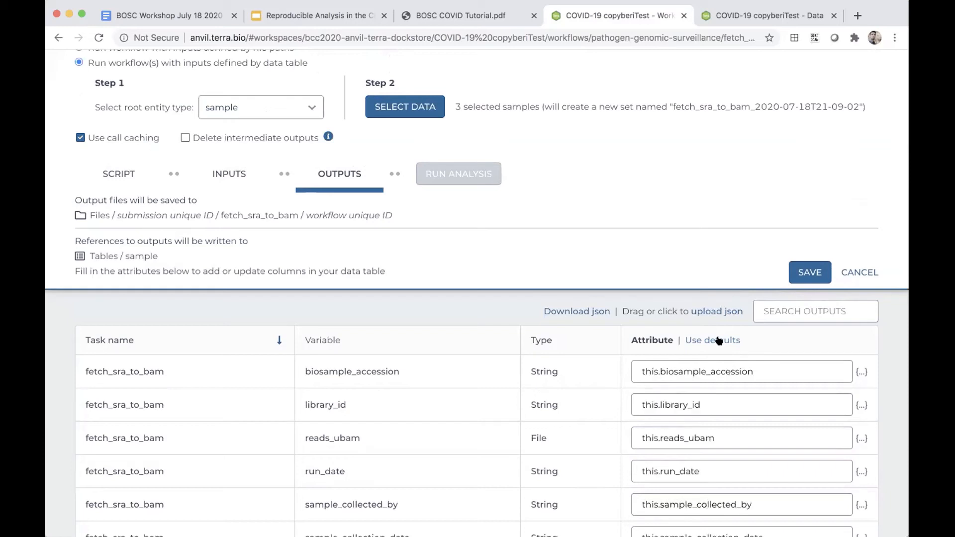
{"action": "scroll", "coordinate": [720, 281], "scroll_direction": "down", "scroll_amount": 3}
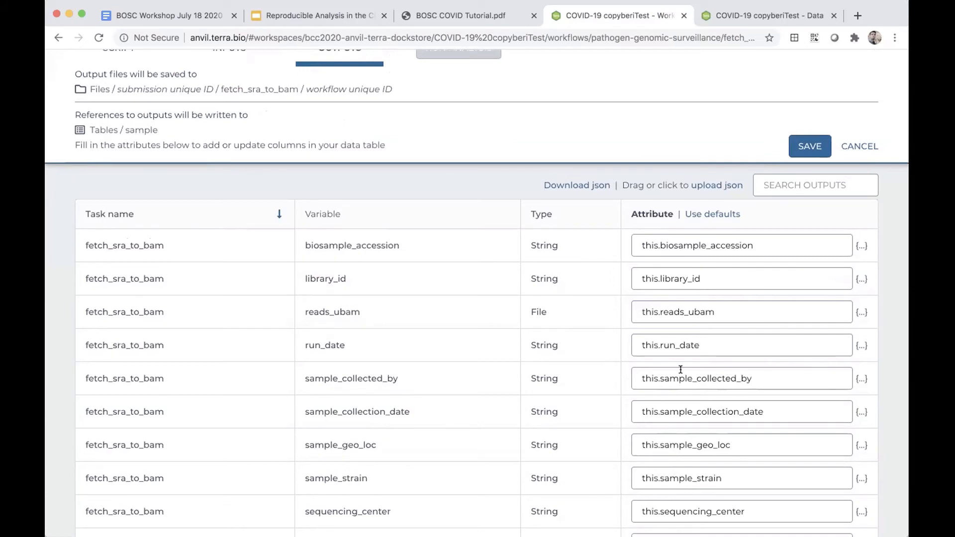
{"action": "scroll", "coordinate": [688, 467], "scroll_direction": "up", "scroll_amount": 3}
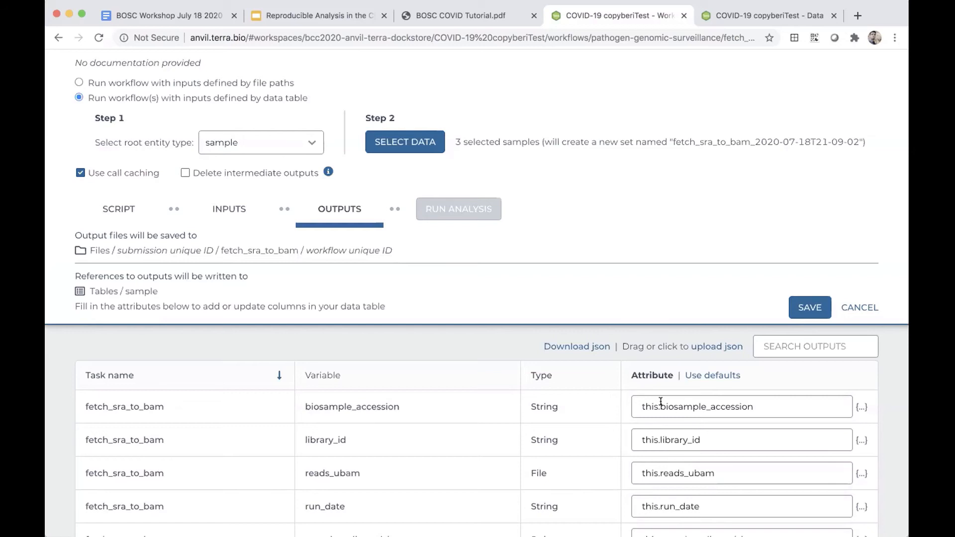
{"action": "left_click_drag", "start_coordinate": [660, 402], "coordinate": [758, 402]}
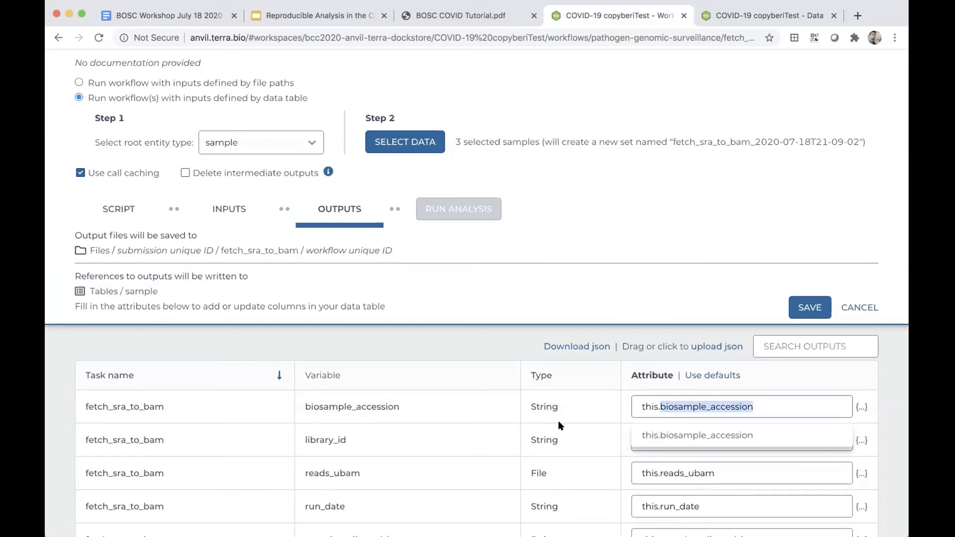
{"action": "left_click_drag", "start_coordinate": [701, 436], "coordinate": [662, 435]}
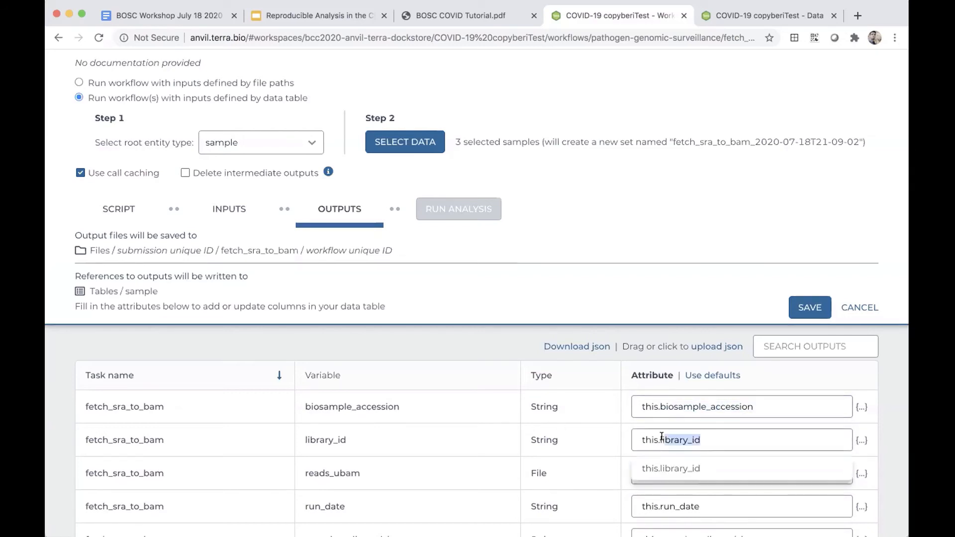
{"action": "left_click", "coordinate": [679, 465]}
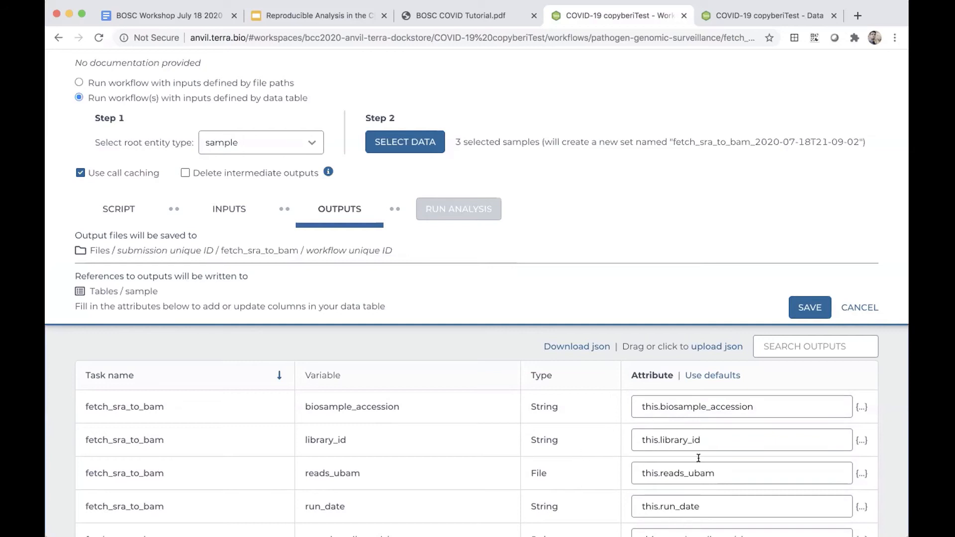
{"action": "left_click", "coordinate": [800, 308]}
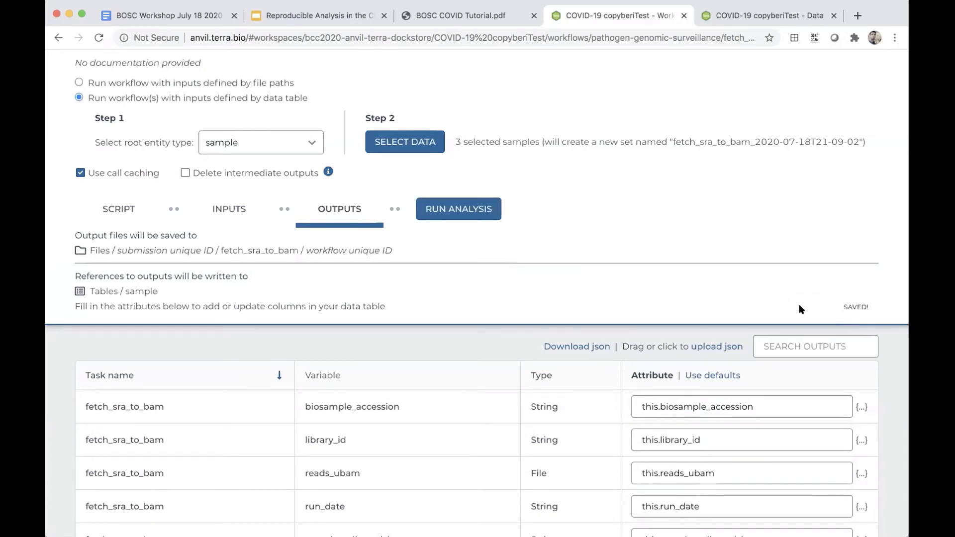
Run the fetch_sra_to_bam analysis on the three selected samples and confirm the launch.
{"action": "scroll", "coordinate": [728, 428], "scroll_direction": "up", "scroll_amount": 2}
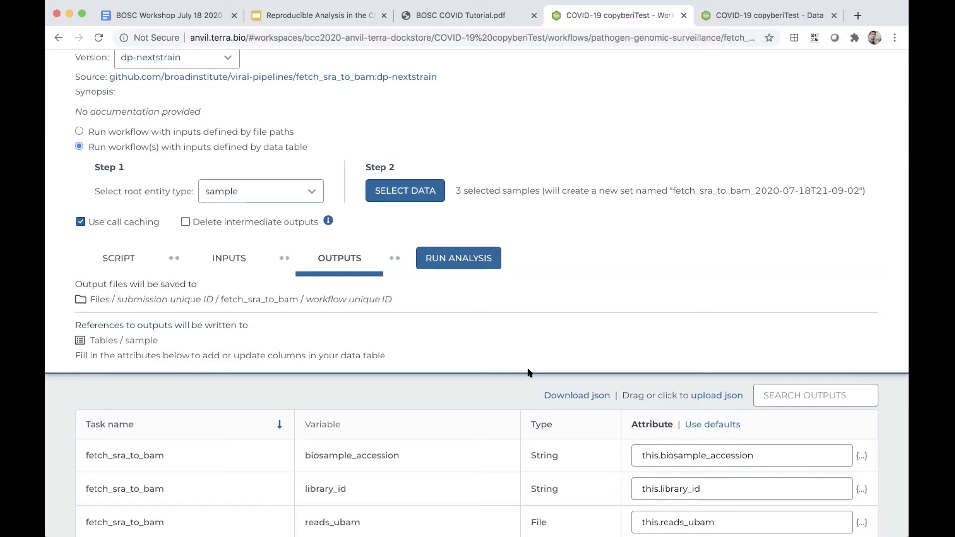
{"action": "scroll", "coordinate": [529, 373], "scroll_direction": "up", "scroll_amount": 2}
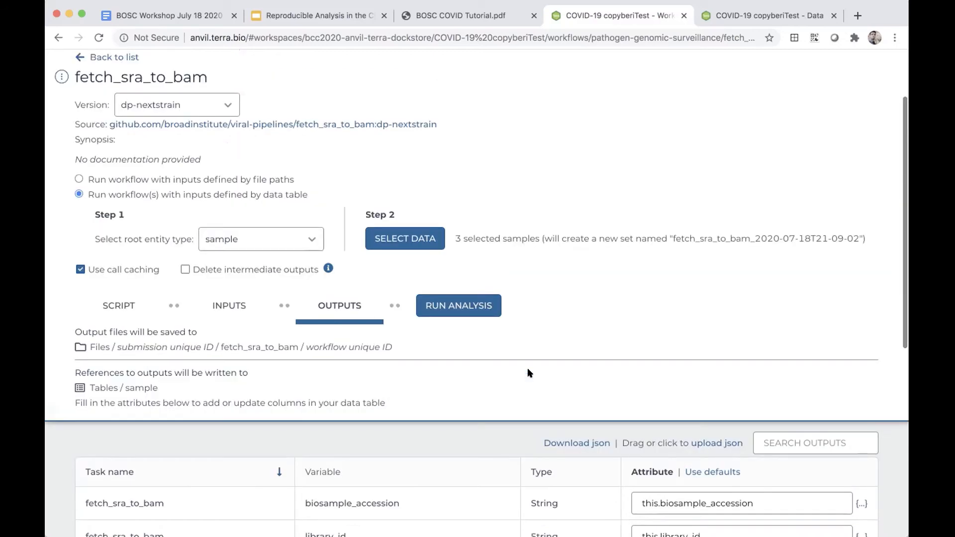
{"action": "scroll", "coordinate": [529, 372], "scroll_direction": "up", "scroll_amount": 1}
{"action": "scroll", "coordinate": [529, 373], "scroll_direction": "up", "scroll_amount": 2}
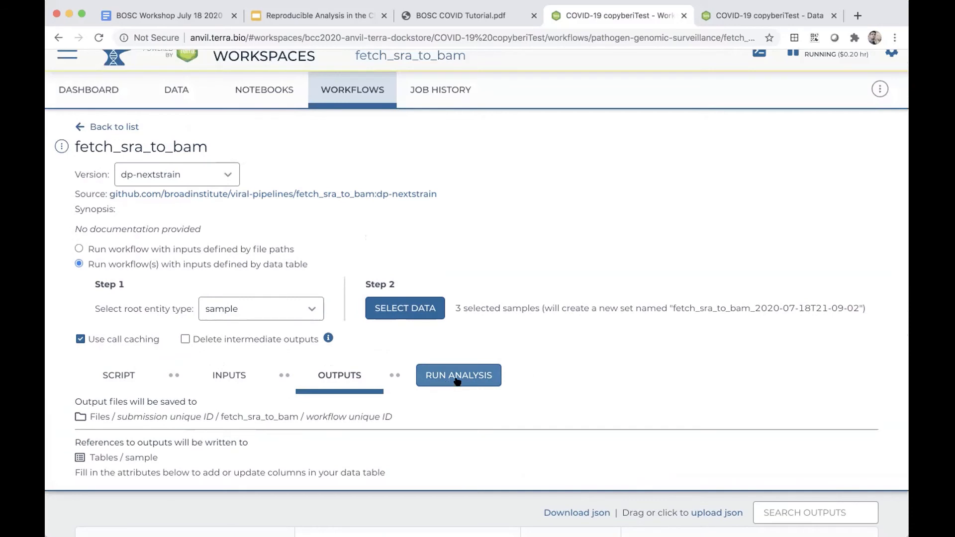
{"action": "left_click", "coordinate": [458, 377]}
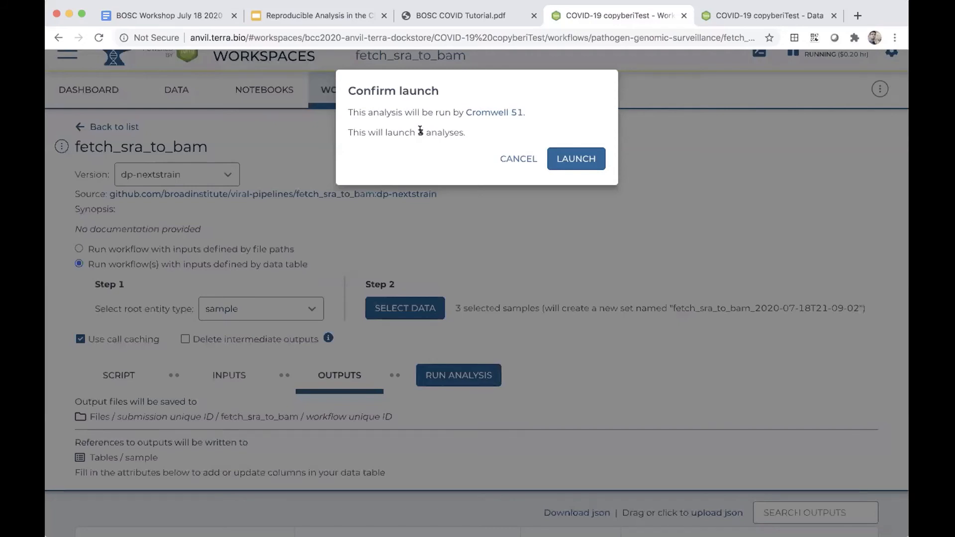
{"action": "left_click", "coordinate": [569, 159]}
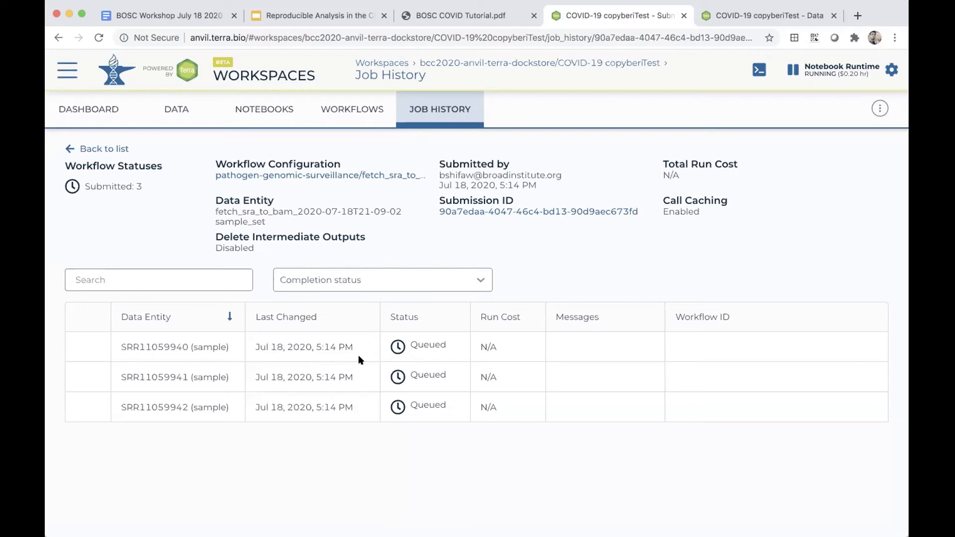
Switch to the BOSC COVID Tutorial PDF and read the explanations of the Queued, Submitted, Running and Done job statuses.
{"action": "scroll", "coordinate": [360, 360], "scroll_direction": "down", "scroll_amount": 1}
{"action": "key", "text": "ctrl+shift+Tab"}
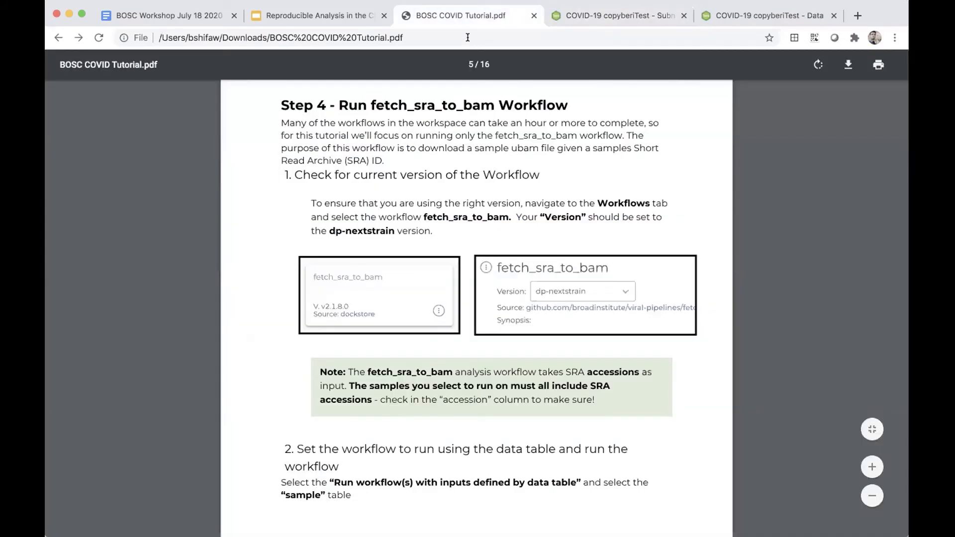
{"action": "scroll", "coordinate": [422, 275], "scroll_direction": "down", "scroll_amount": 20}
{"action": "scroll", "coordinate": [422, 275], "scroll_direction": "up", "scroll_amount": 4}
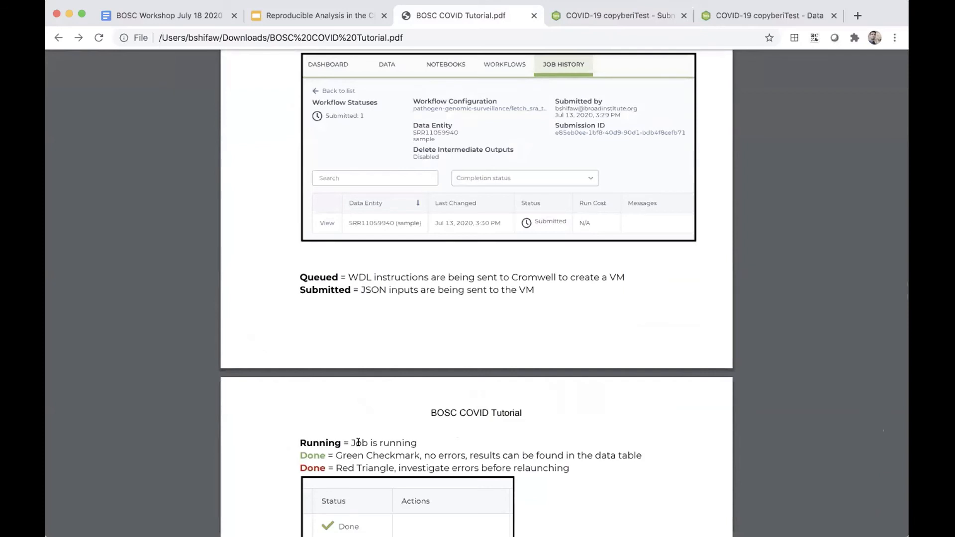
{"action": "scroll", "coordinate": [348, 452], "scroll_direction": "down", "scroll_amount": 3}
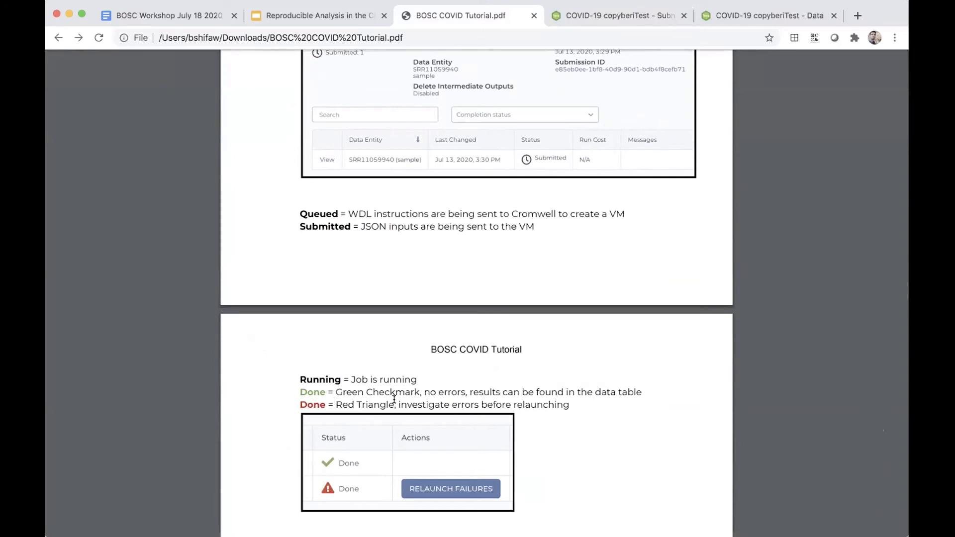
{"action": "left_click_drag", "start_coordinate": [337, 404], "coordinate": [394, 403]}
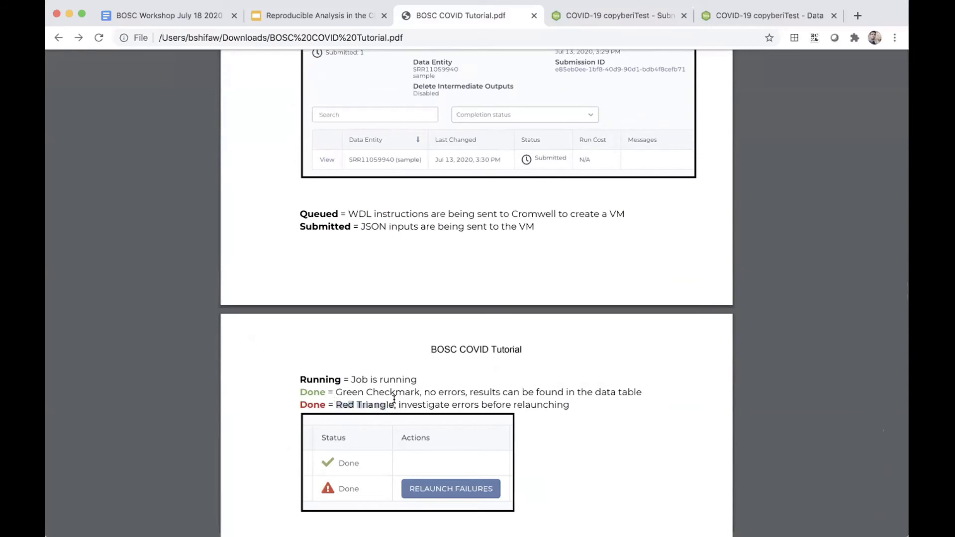
Check the call caching option of fetch_sra_to_bam in Terra and review its submission's workflow statuses in the job history.
{"action": "left_click", "coordinate": [605, 18]}
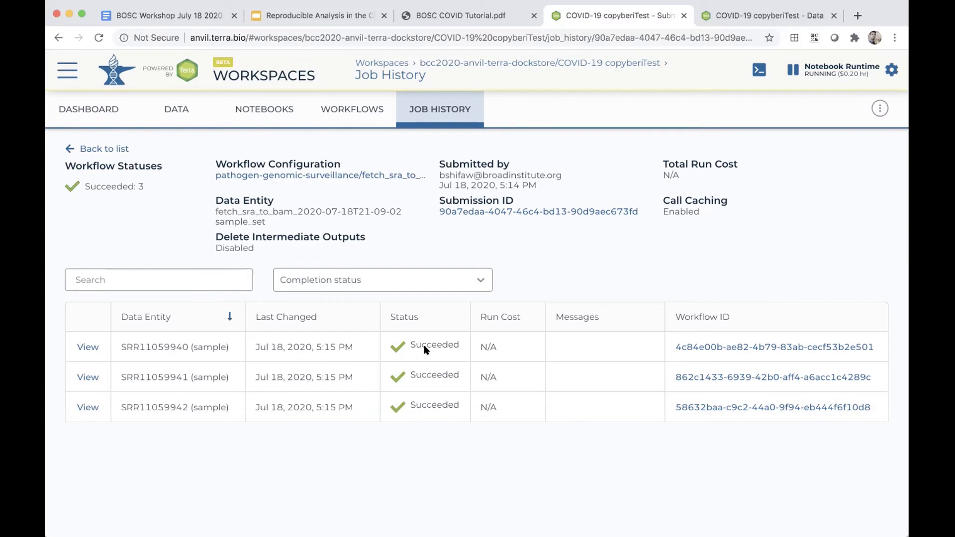
{"action": "left_click", "coordinate": [356, 111]}
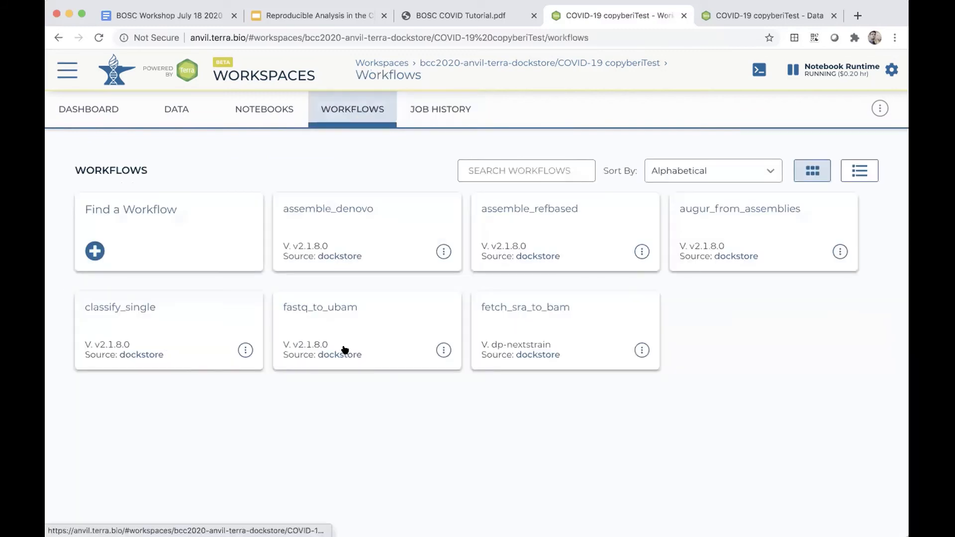
{"action": "left_click", "coordinate": [461, 321]}
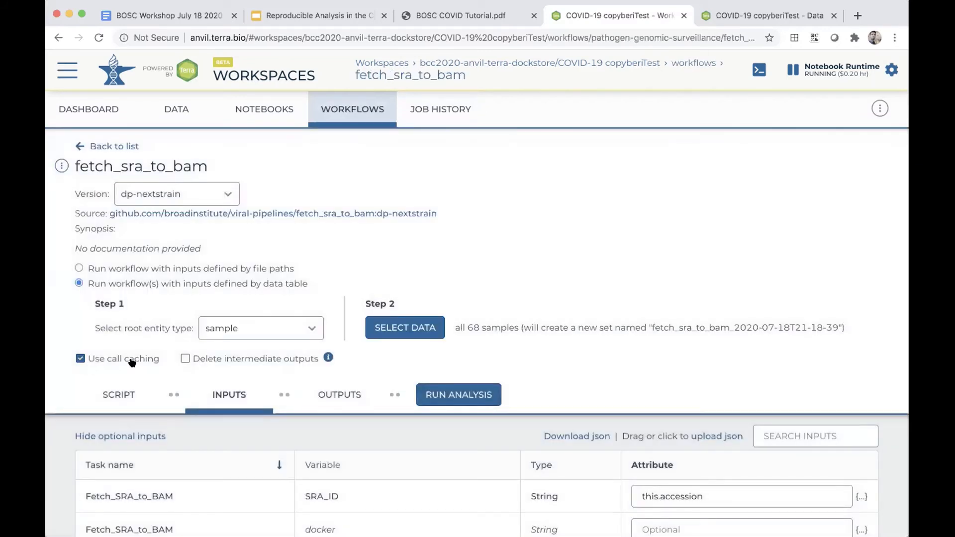
{"action": "left_click", "coordinate": [414, 112]}
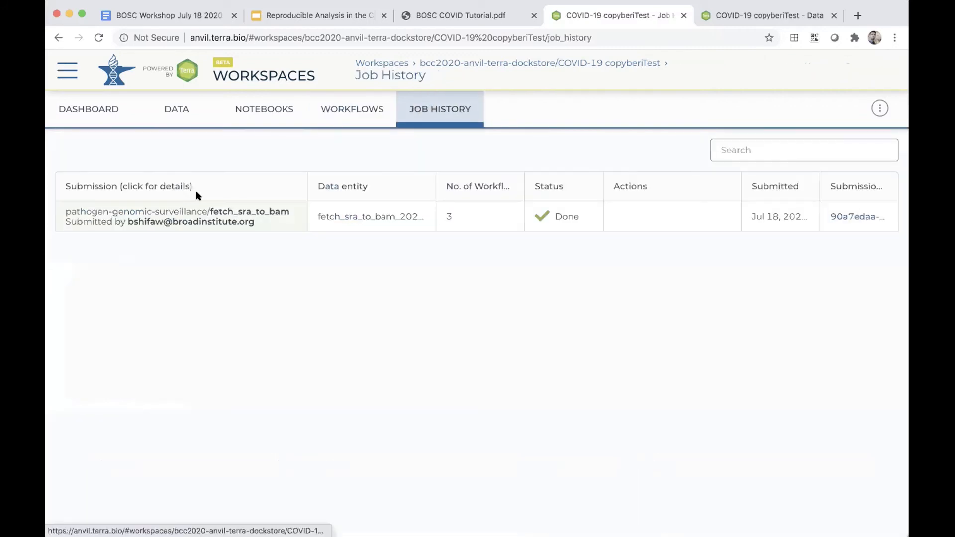
{"action": "left_click", "coordinate": [197, 208]}
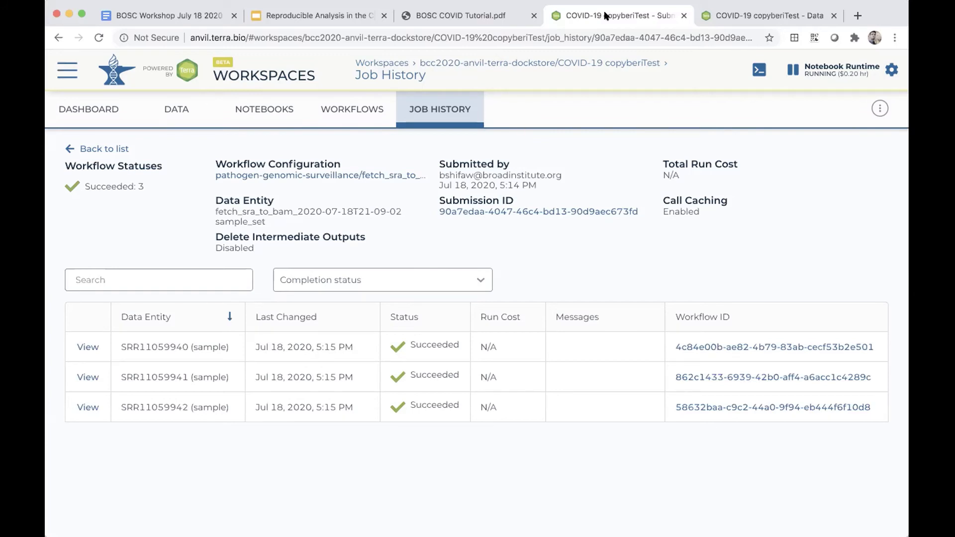
Read tutorial section 7 in the PDF on finding the analysis results in the data model.
{"action": "left_click", "coordinate": [441, 17]}
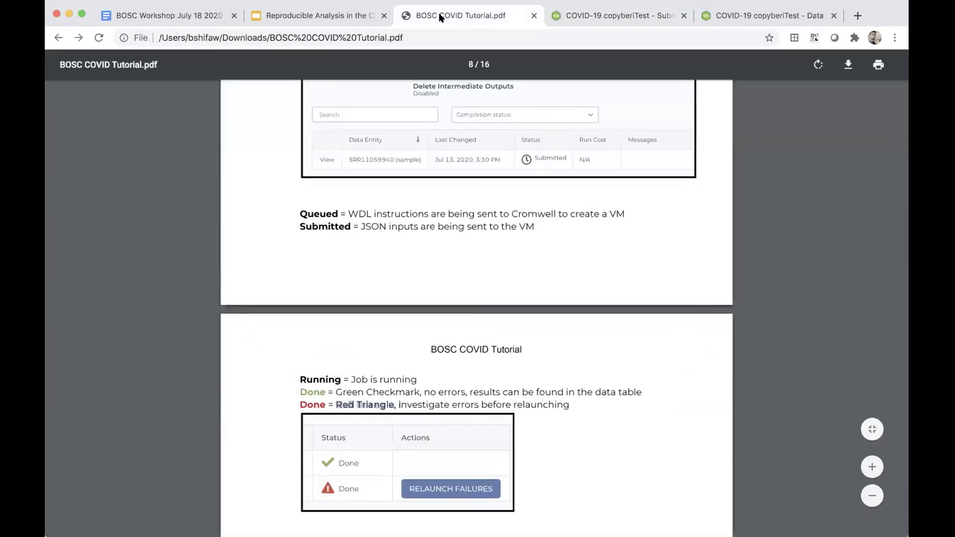
{"action": "scroll", "coordinate": [319, 361], "scroll_direction": "down", "scroll_amount": 5}
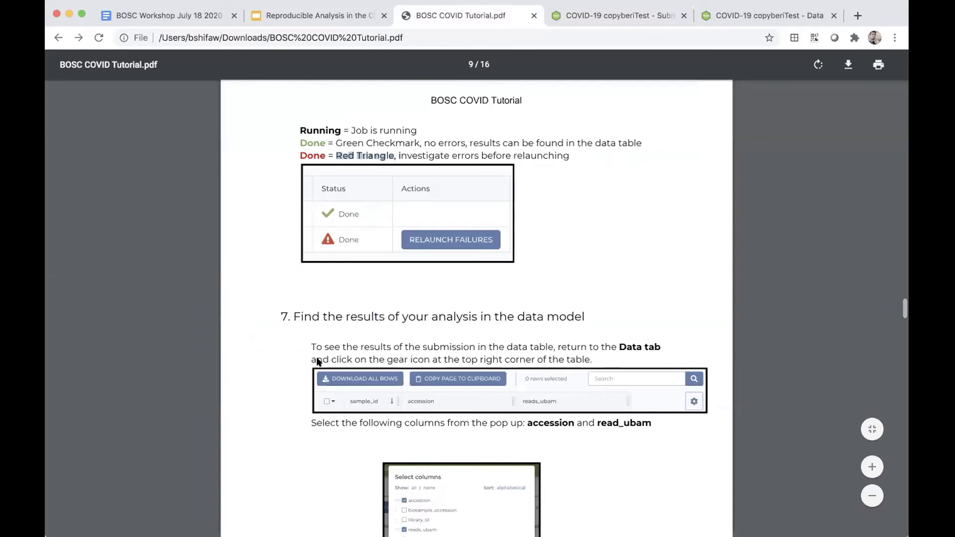
{"action": "scroll", "coordinate": [317, 359], "scroll_direction": "down", "scroll_amount": 3}
{"action": "scroll", "coordinate": [316, 356], "scroll_direction": "up", "scroll_amount": 1}
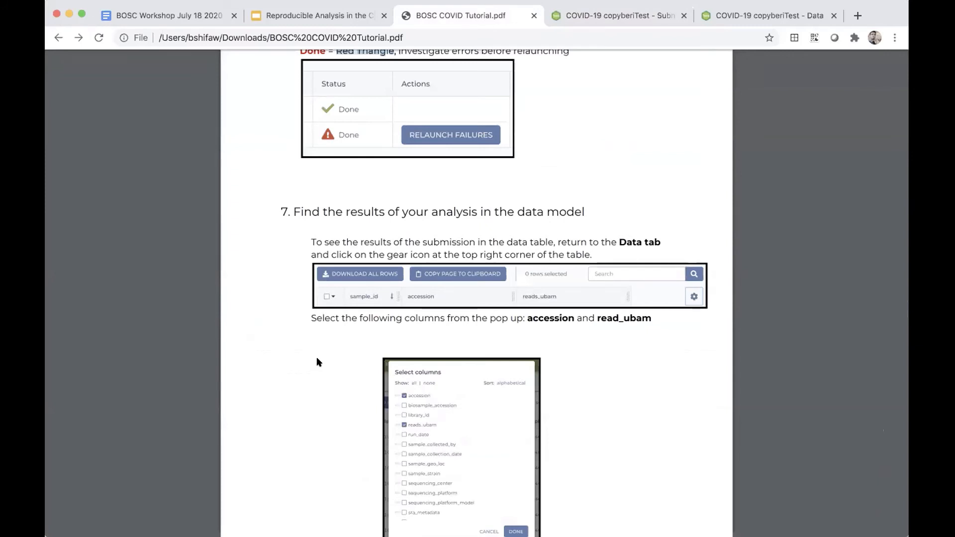
Return to the fetch_sra_to_bam configuration in Terra and review which sample table columns its outputs are written to.
{"action": "left_click", "coordinate": [629, 18]}
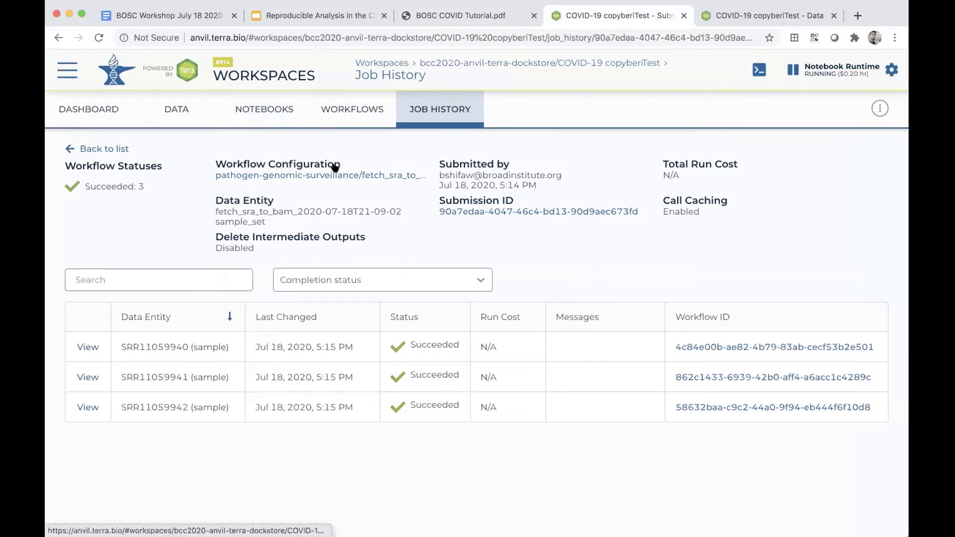
{"action": "left_click", "coordinate": [355, 111]}
{"action": "left_click", "coordinate": [535, 309]}
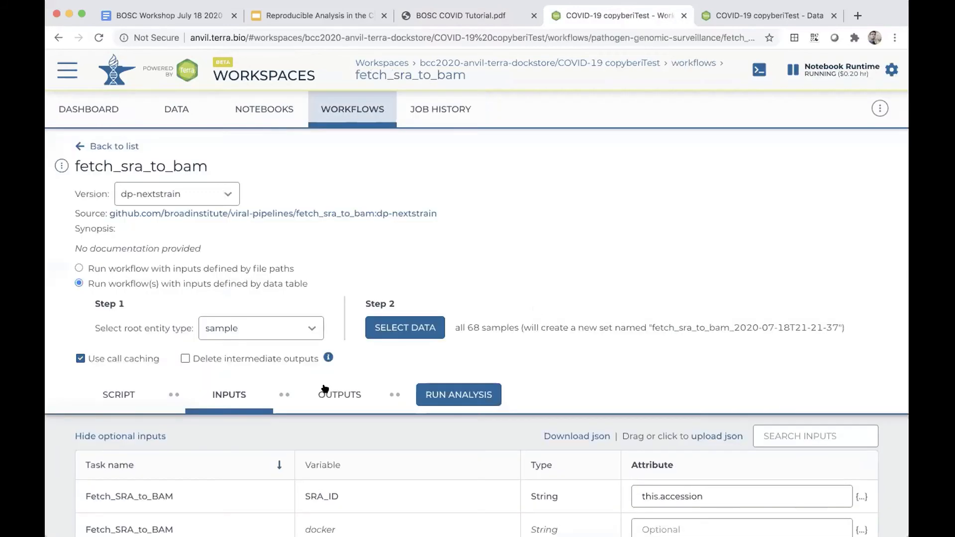
{"action": "left_click", "coordinate": [328, 393]}
{"action": "scroll", "coordinate": [428, 348], "scroll_direction": "down", "scroll_amount": 2}
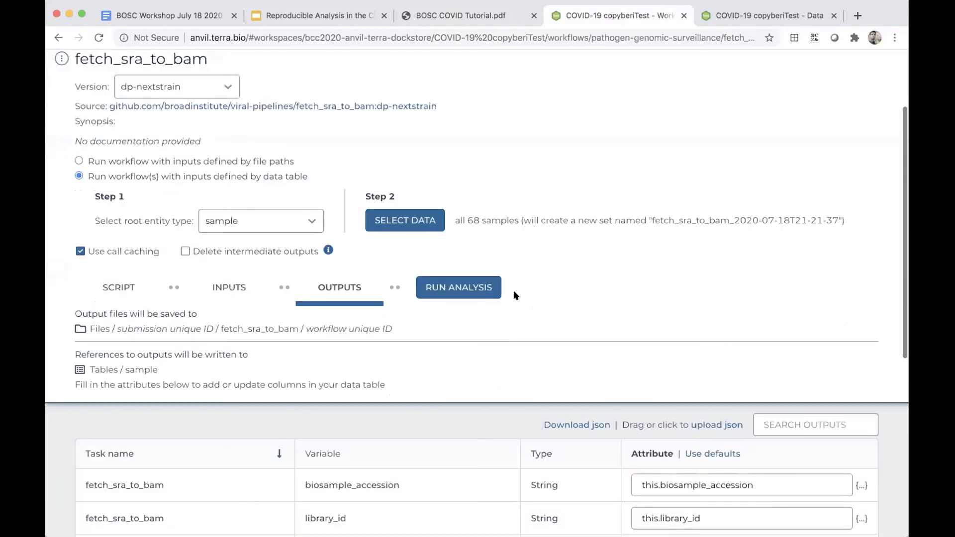
{"action": "scroll", "coordinate": [514, 292], "scroll_direction": "down", "scroll_amount": 5}
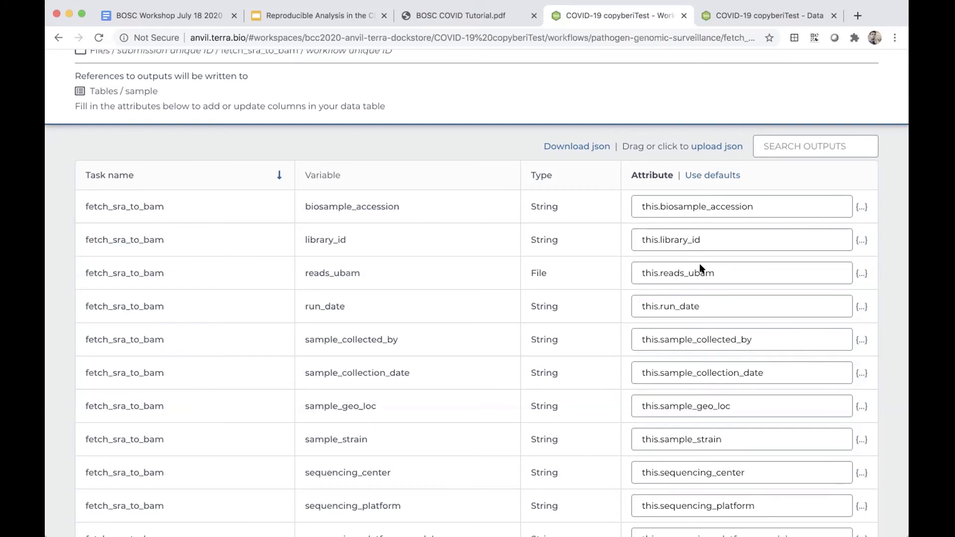
{"action": "scroll", "coordinate": [700, 268], "scroll_direction": "up", "scroll_amount": 2}
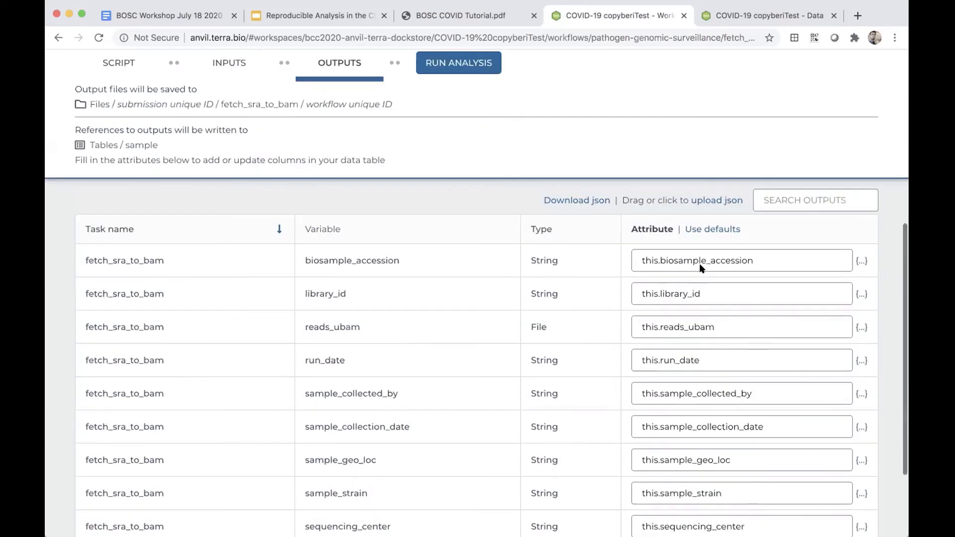
{"action": "scroll", "coordinate": [700, 269], "scroll_direction": "up", "scroll_amount": 10}
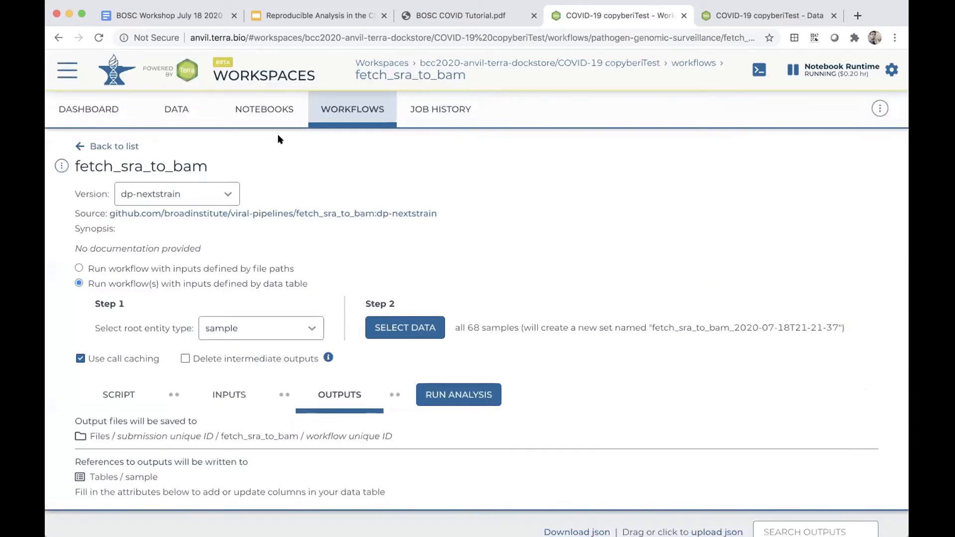
Open the workspace's sample table and limit its displayed columns to accession and reads_ubam.
{"action": "left_click", "coordinate": [187, 114]}
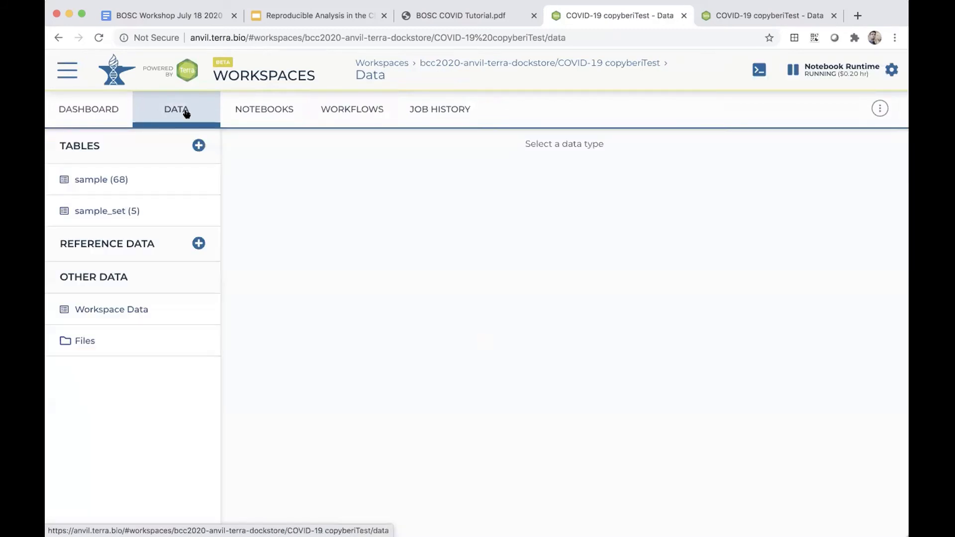
{"action": "left_click", "coordinate": [124, 181]}
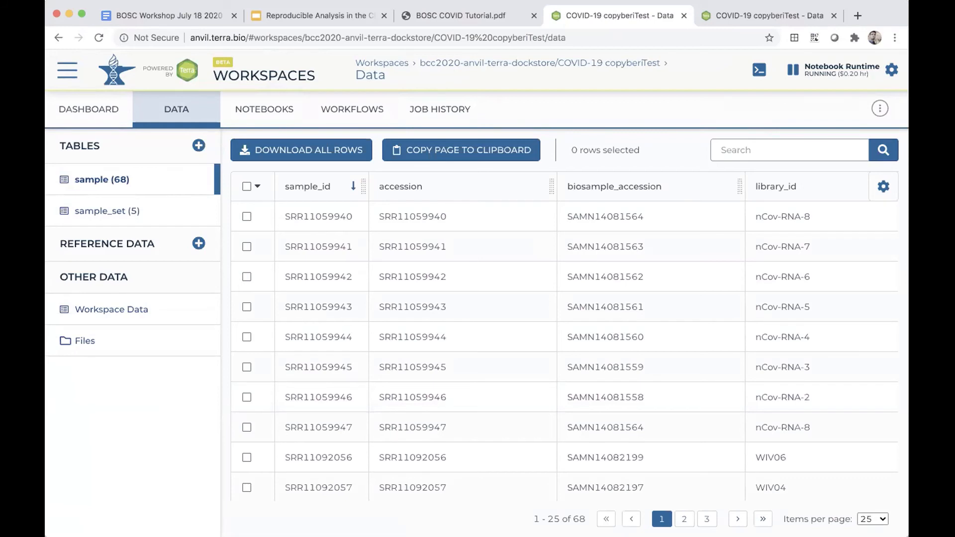
{"action": "left_click", "coordinate": [882, 187]}
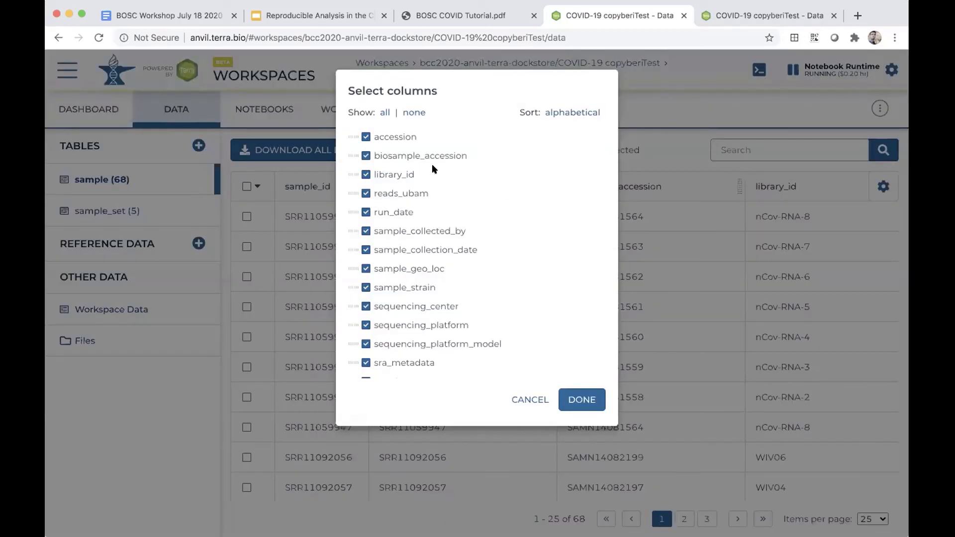
{"action": "left_click", "coordinate": [414, 113]}
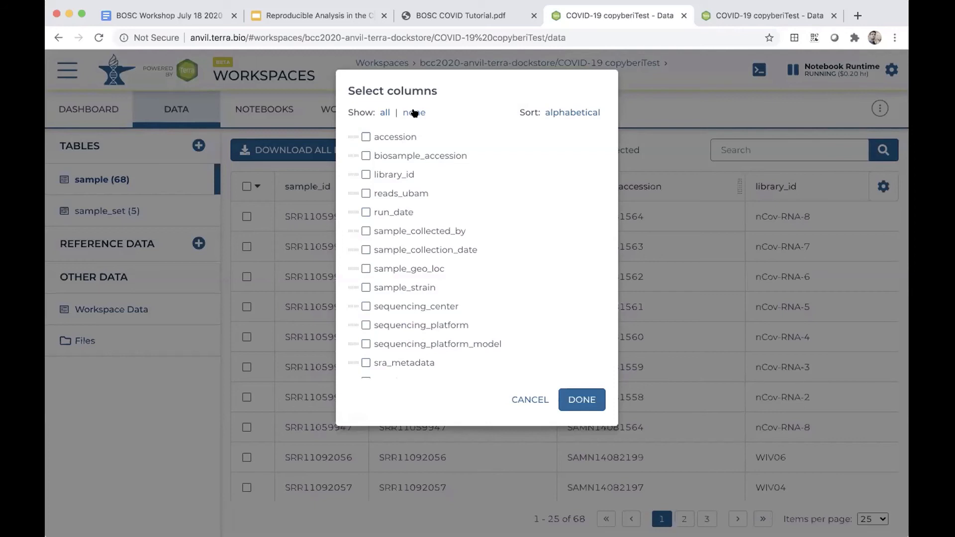
{"action": "left_click", "coordinate": [366, 137]}
{"action": "left_click", "coordinate": [366, 193]}
{"action": "left_click", "coordinate": [583, 400]}
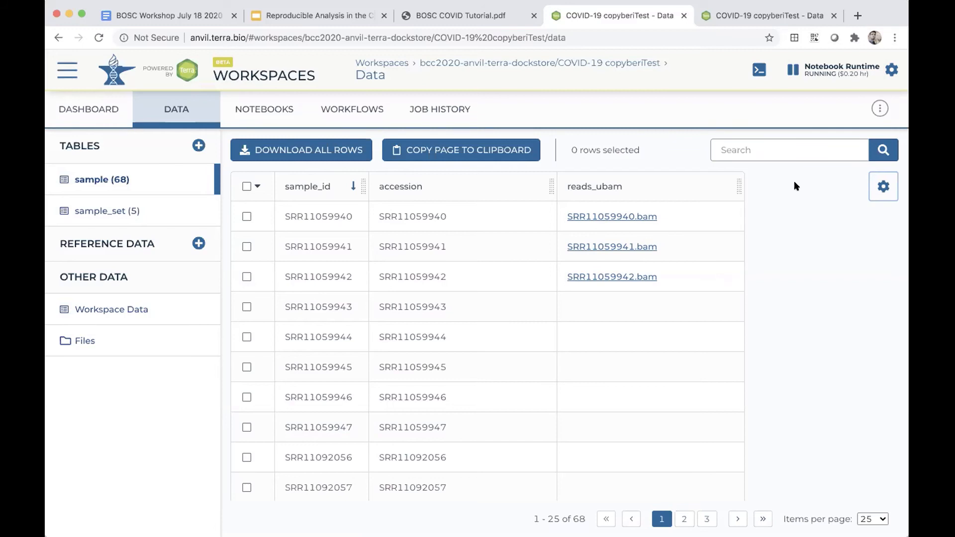
View the file details of SRR11059940.bam in the reads_ubam column, including its terminal download command.
{"action": "mouse_move", "coordinate": [693, 275]}
{"action": "left_click", "coordinate": [606, 217]}
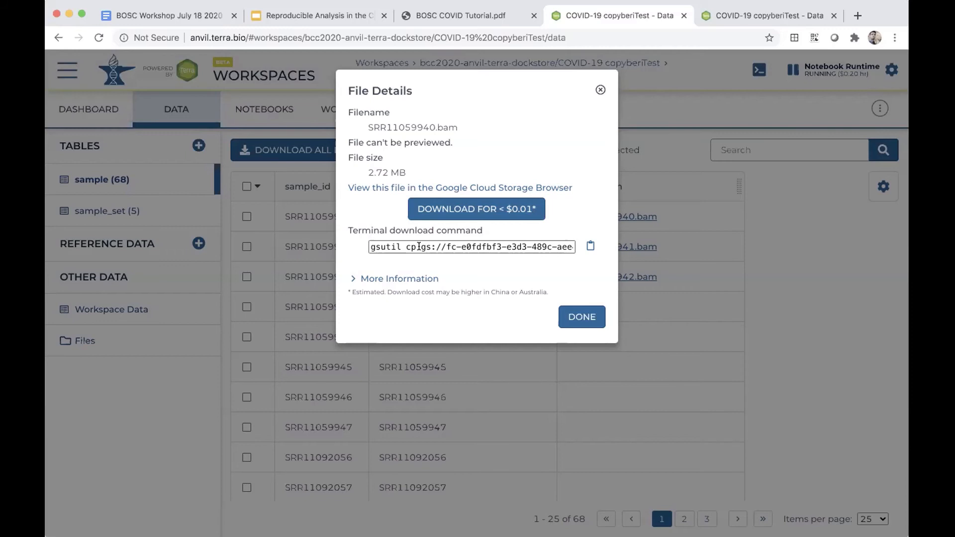
{"action": "left_click_drag", "start_coordinate": [420, 247], "coordinate": [569, 246]}
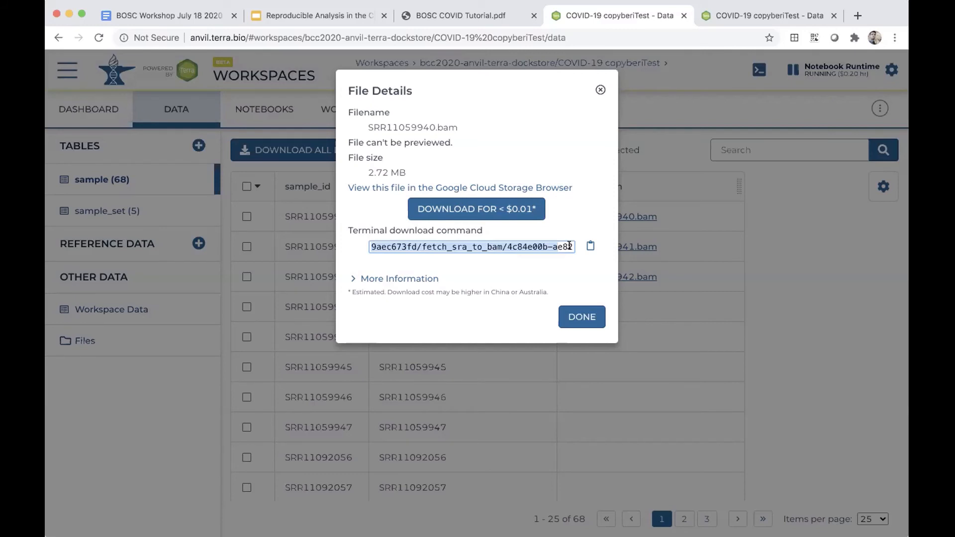
{"action": "left_click", "coordinate": [468, 167]}
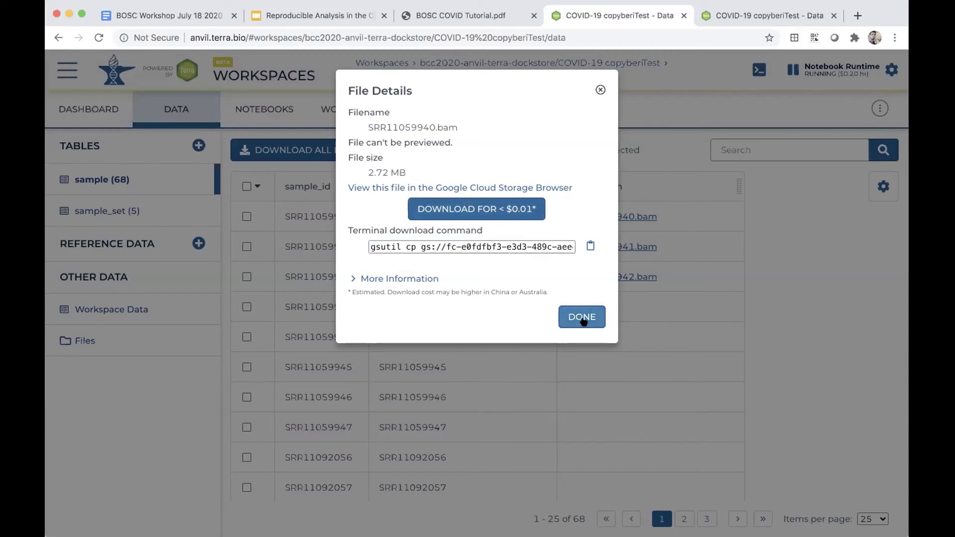
{"action": "left_click", "coordinate": [711, 277]}
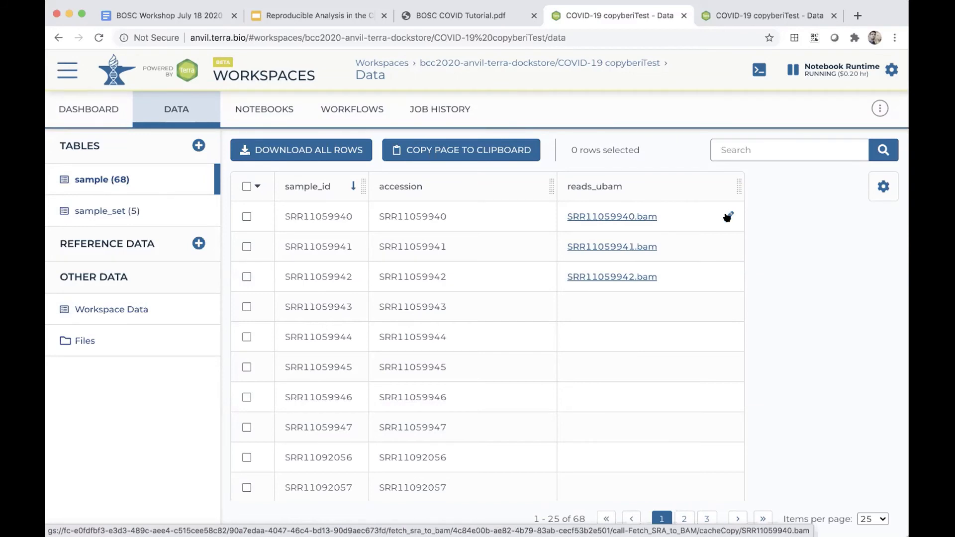
Inspect the full gs path stored as the reads_ubam value of sample SRR11059940, leaving the attribute editor without saving.
{"action": "left_click", "coordinate": [728, 217]}
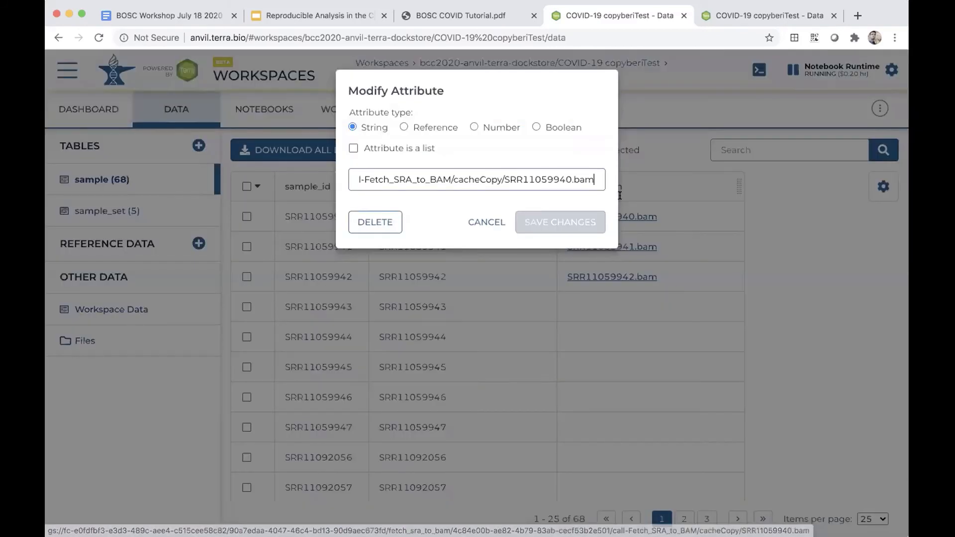
{"action": "left_click", "coordinate": [435, 179], "text": "shift"}
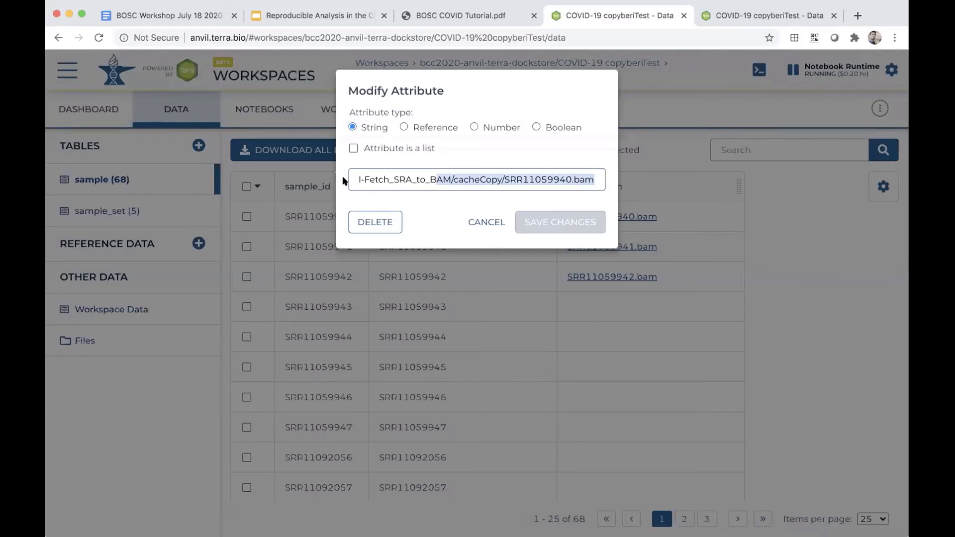
{"action": "left_click_drag", "start_coordinate": [343, 177], "coordinate": [343, 178]}
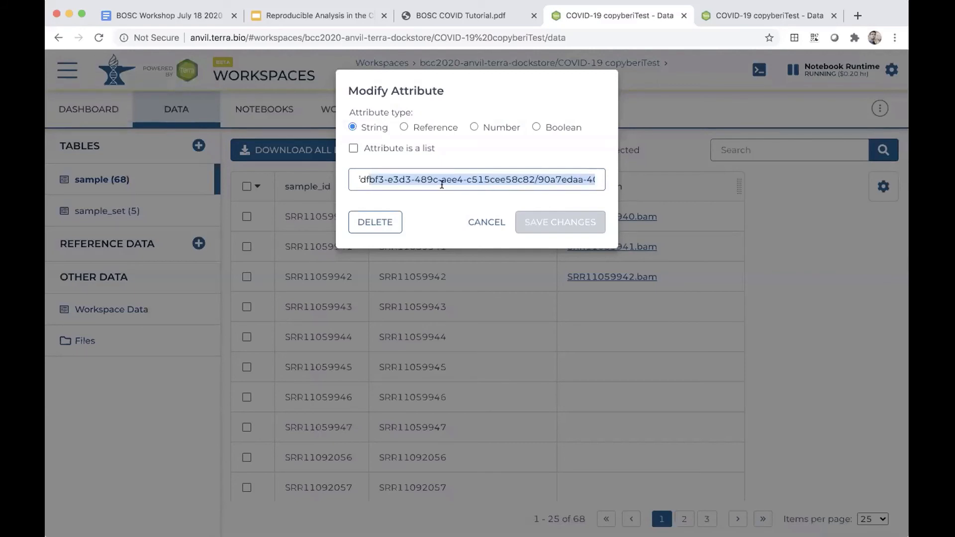
{"action": "left_click", "coordinate": [487, 225]}
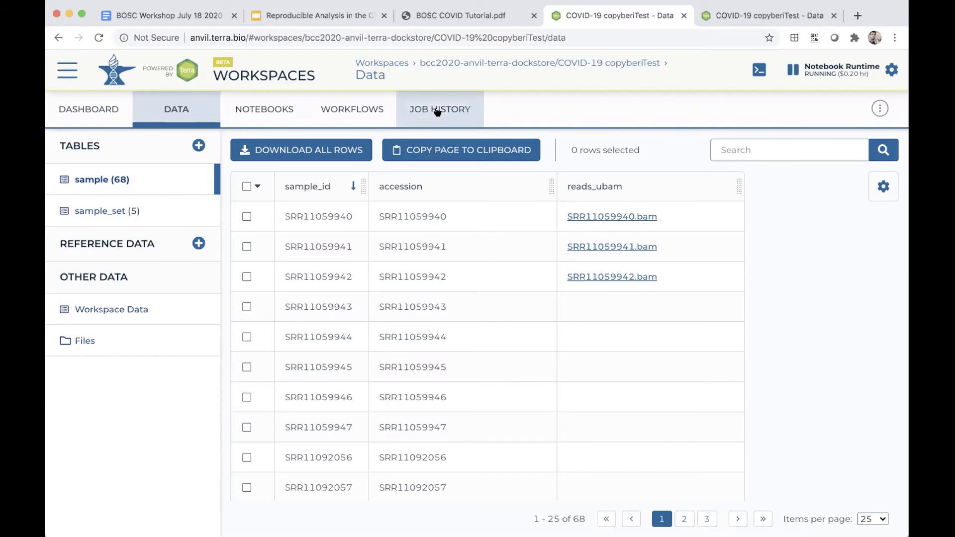
Reopen the fetch_sra_to_bam workflow configuration and review its input attributes and the sample table columns its outputs are written to.
{"action": "left_click", "coordinate": [362, 113]}
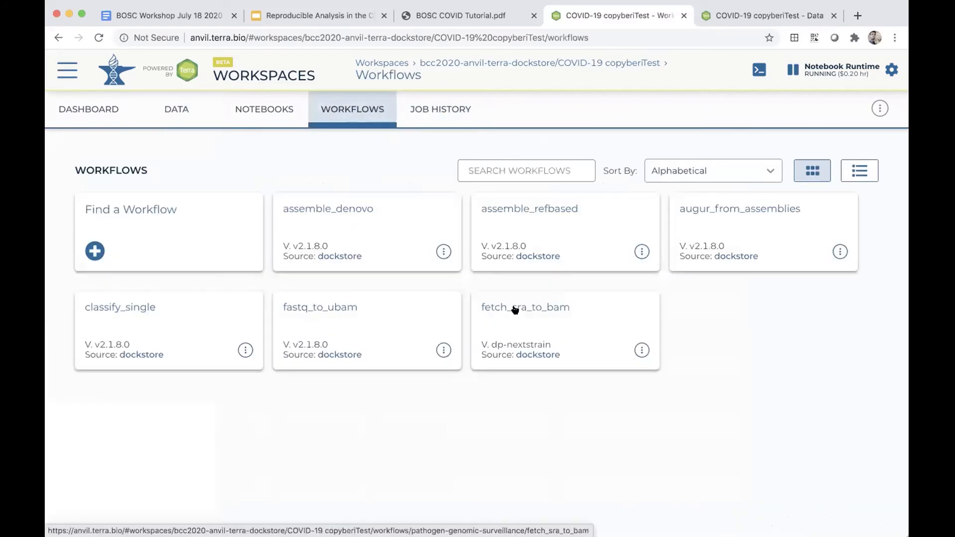
{"action": "left_click", "coordinate": [514, 309]}
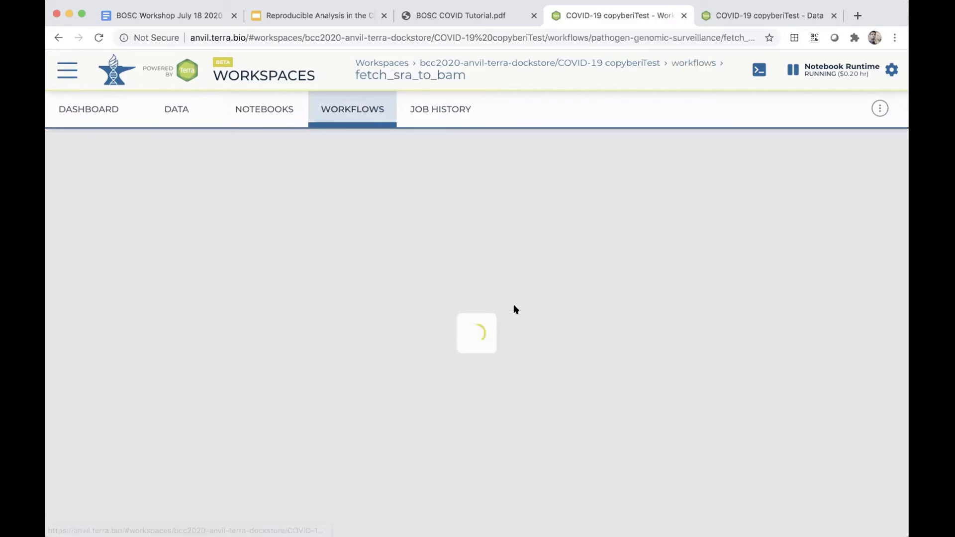
{"action": "scroll", "coordinate": [515, 310], "scroll_direction": "down", "scroll_amount": 2}
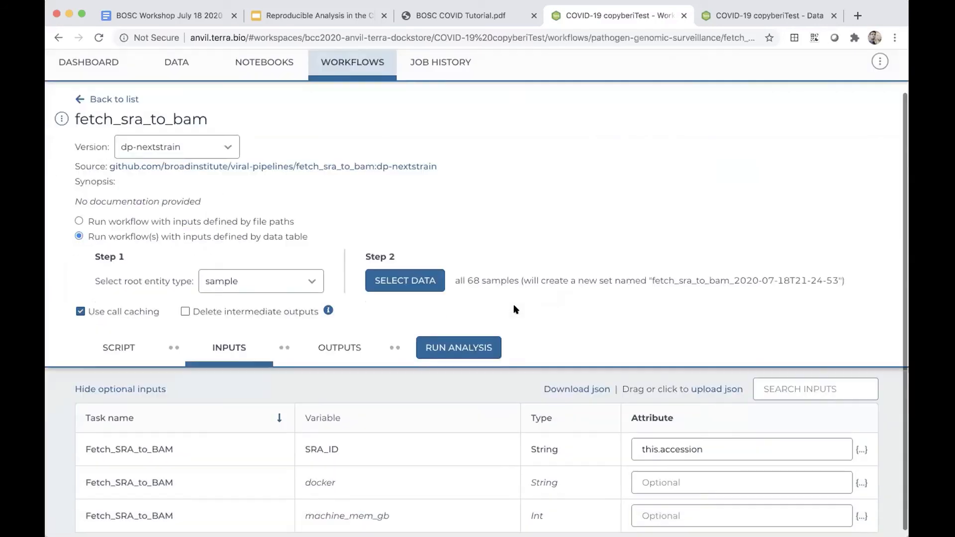
{"action": "scroll", "coordinate": [515, 310], "scroll_direction": "down", "scroll_amount": 1}
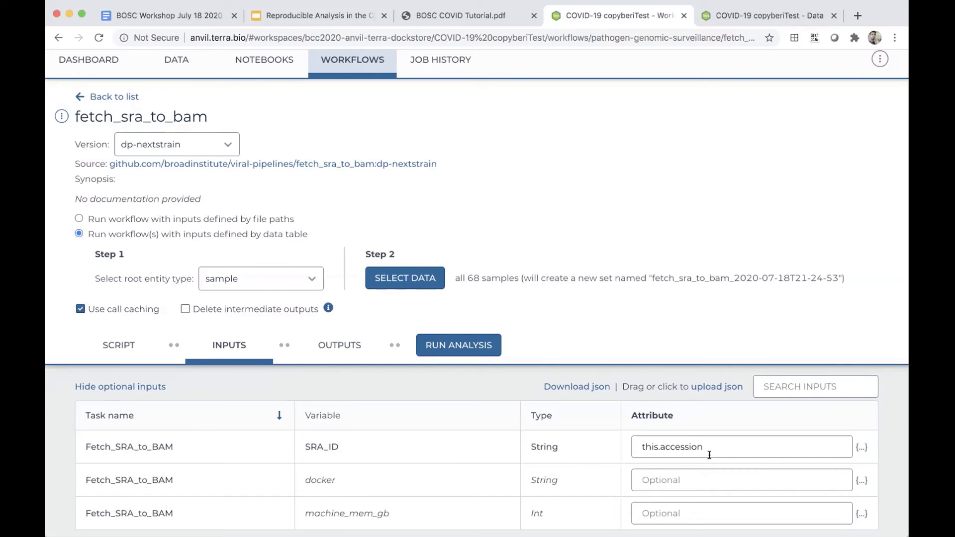
{"action": "left_click", "coordinate": [335, 344]}
{"action": "scroll", "coordinate": [433, 485], "scroll_direction": "down", "scroll_amount": 4}
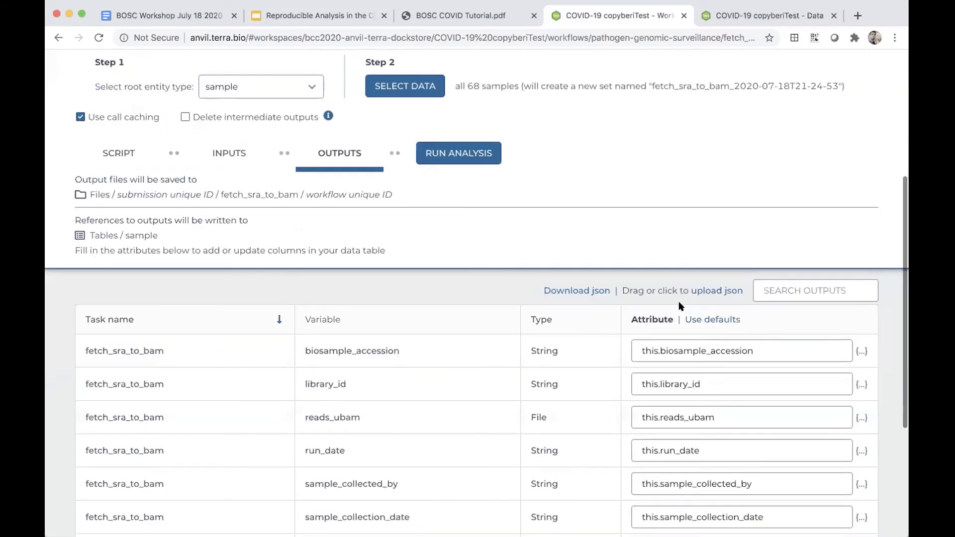
{"action": "scroll", "coordinate": [679, 302], "scroll_direction": "down", "scroll_amount": 1}
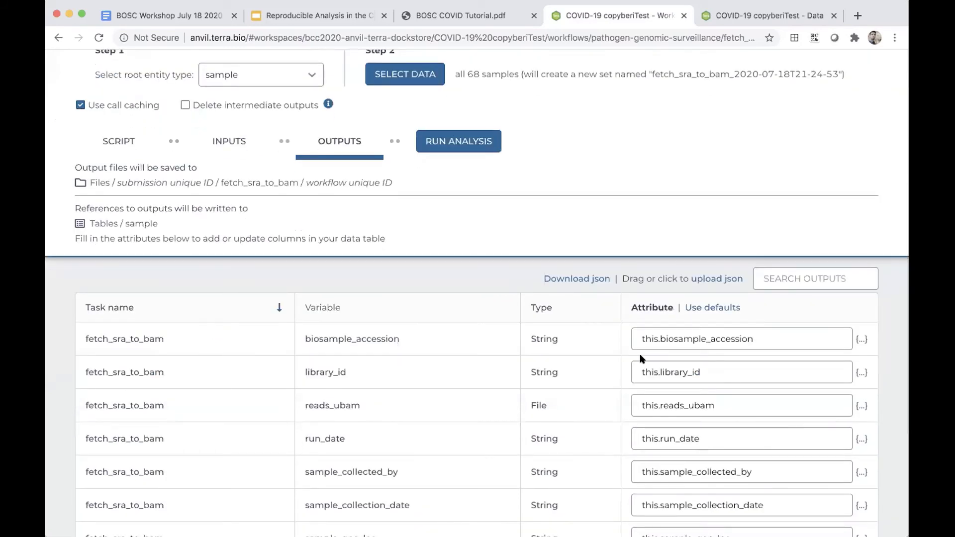
{"action": "scroll", "coordinate": [641, 358], "scroll_direction": "up", "scroll_amount": 3}
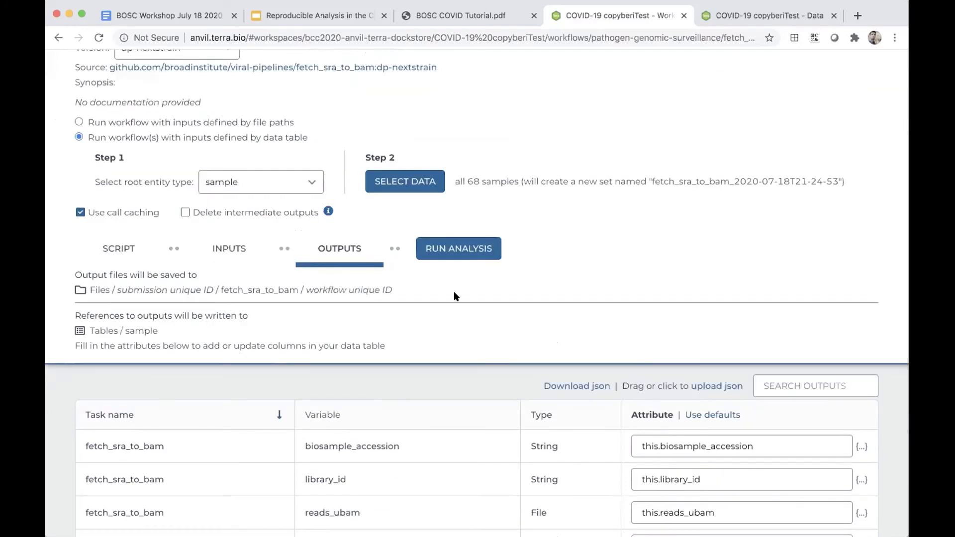
{"action": "scroll", "coordinate": [454, 296], "scroll_direction": "up", "scroll_amount": 3}
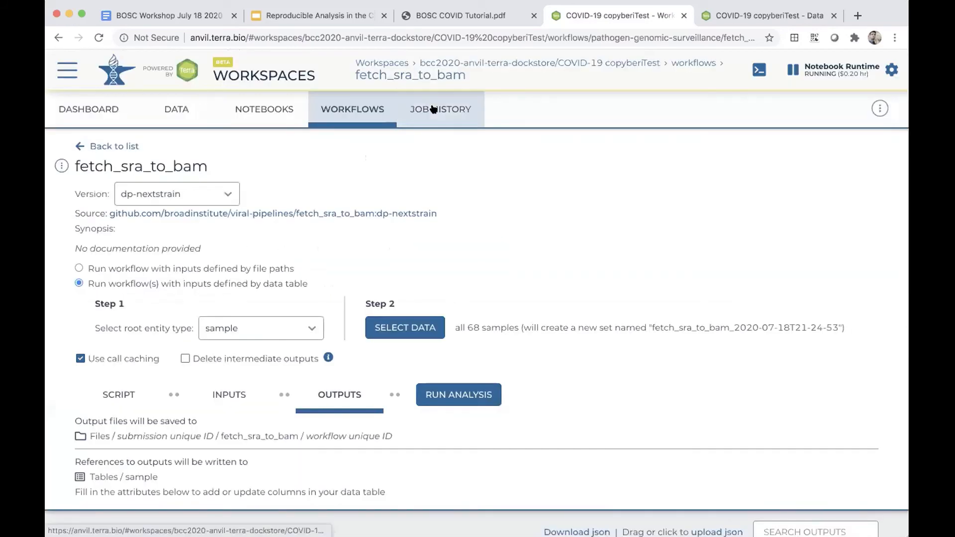
From the finished fetch_sra_to_bam submission in the job history, open sample SRR11059940's workflow in Job Manager and check its inputs.
{"action": "left_click", "coordinate": [434, 109]}
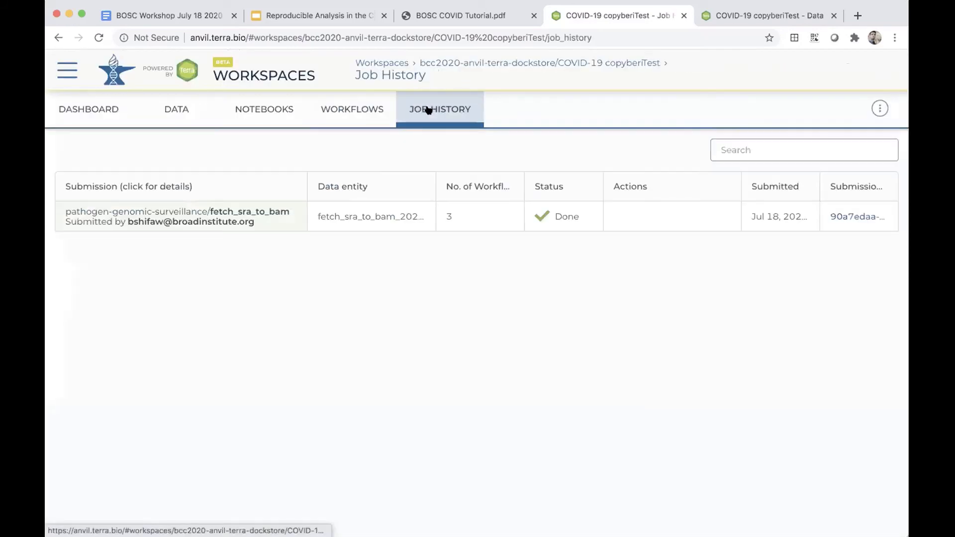
{"action": "left_click", "coordinate": [207, 217]}
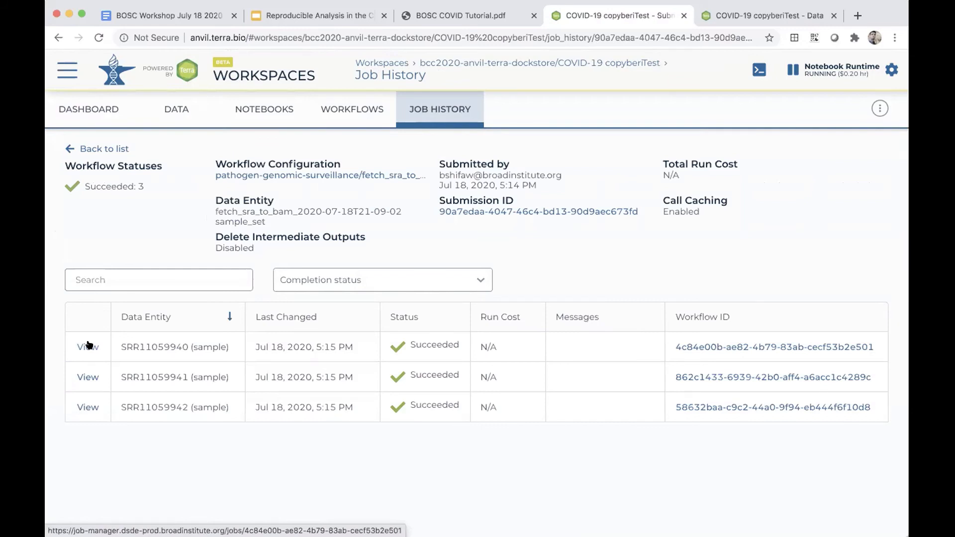
{"action": "left_click", "coordinate": [89, 345]}
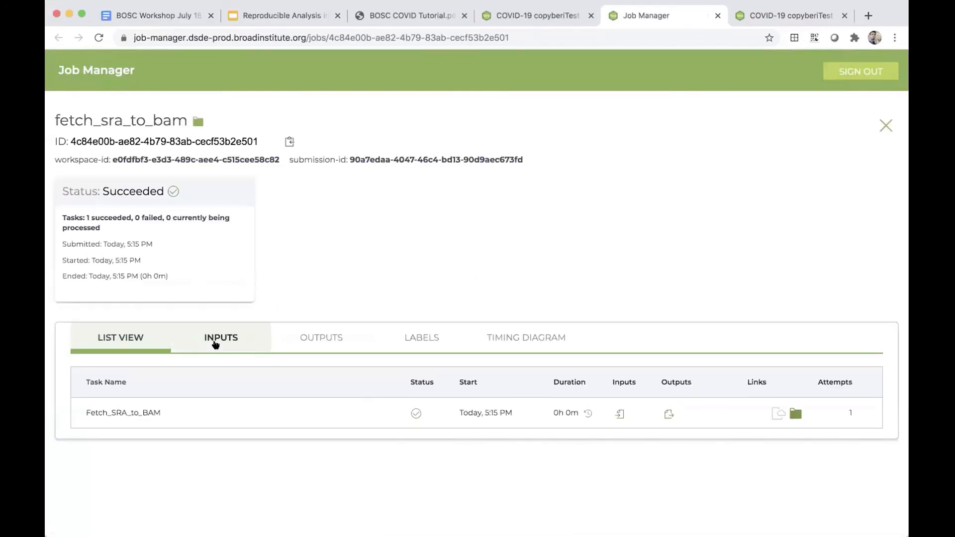
{"action": "left_click", "coordinate": [215, 344]}
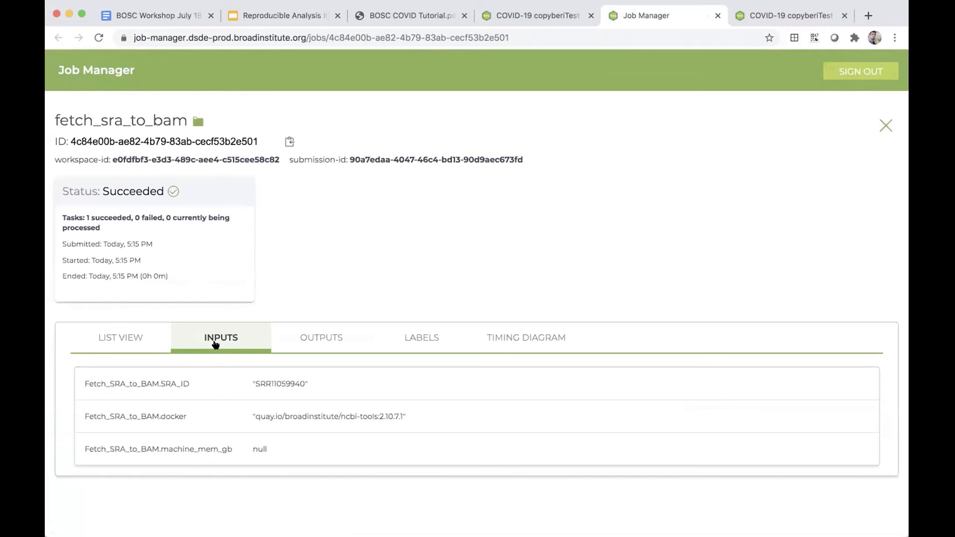
Review the workflow's outputs in Job Manager, highlighting the reads_ubam file path, and close Job Manager.
{"action": "left_click", "coordinate": [319, 330]}
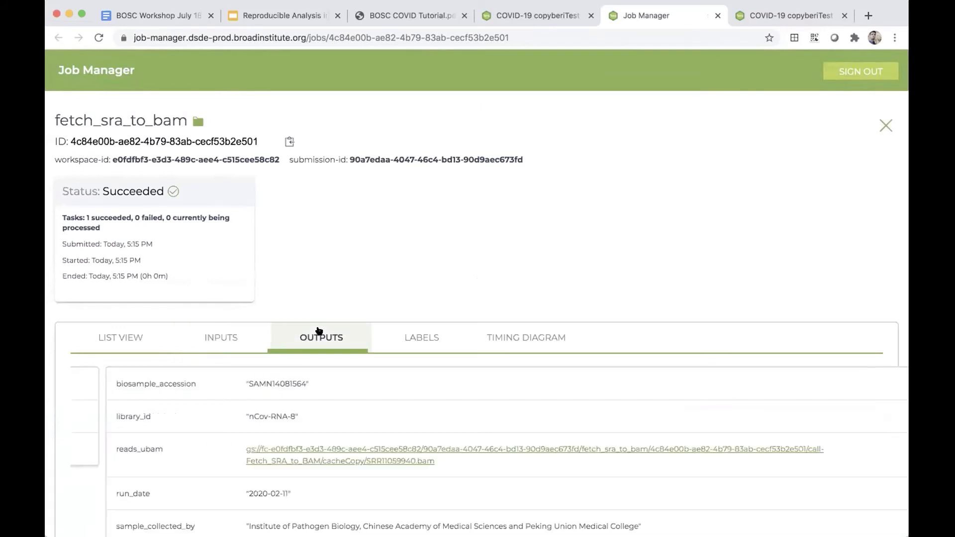
{"action": "scroll", "coordinate": [319, 329], "scroll_direction": "down", "scroll_amount": 3}
{"action": "scroll", "coordinate": [319, 329], "scroll_direction": "down", "scroll_amount": 2}
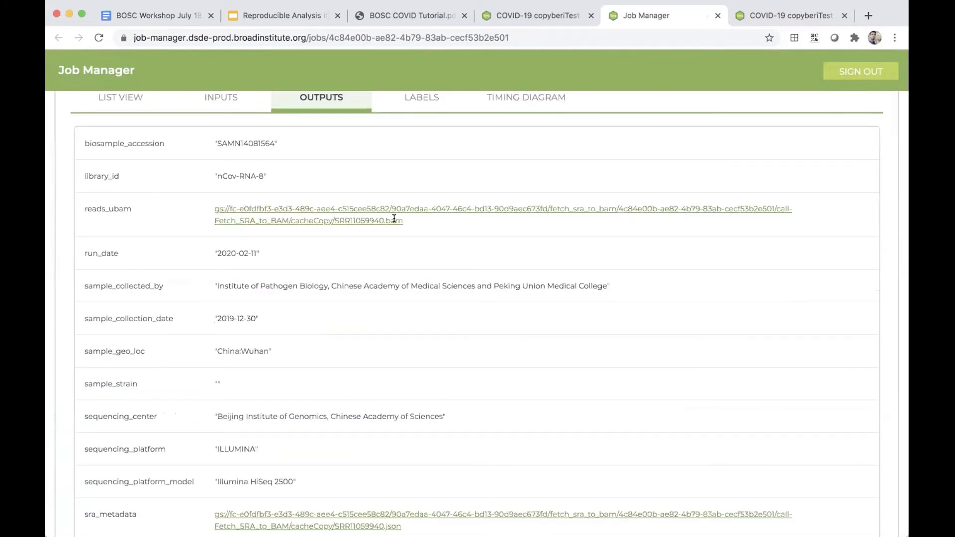
{"action": "left_click_drag", "start_coordinate": [402, 221], "coordinate": [214, 214]}
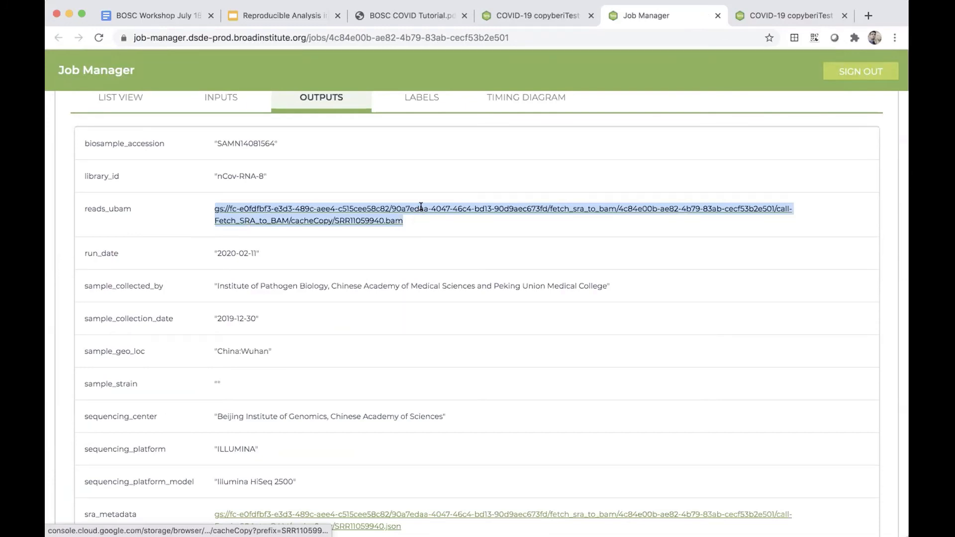
{"action": "scroll", "coordinate": [385, 419], "scroll_direction": "down", "scroll_amount": 1}
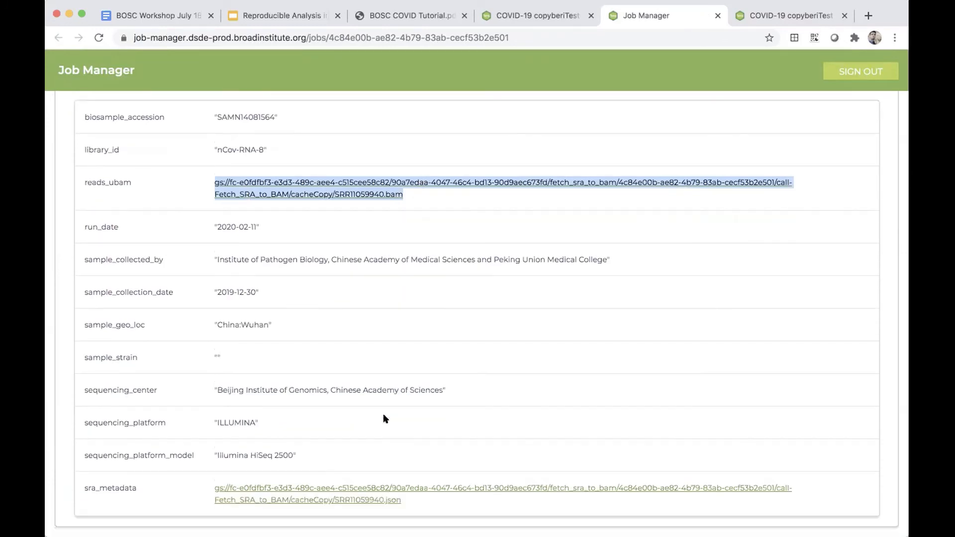
{"action": "scroll", "coordinate": [385, 420], "scroll_direction": "up", "scroll_amount": 3}
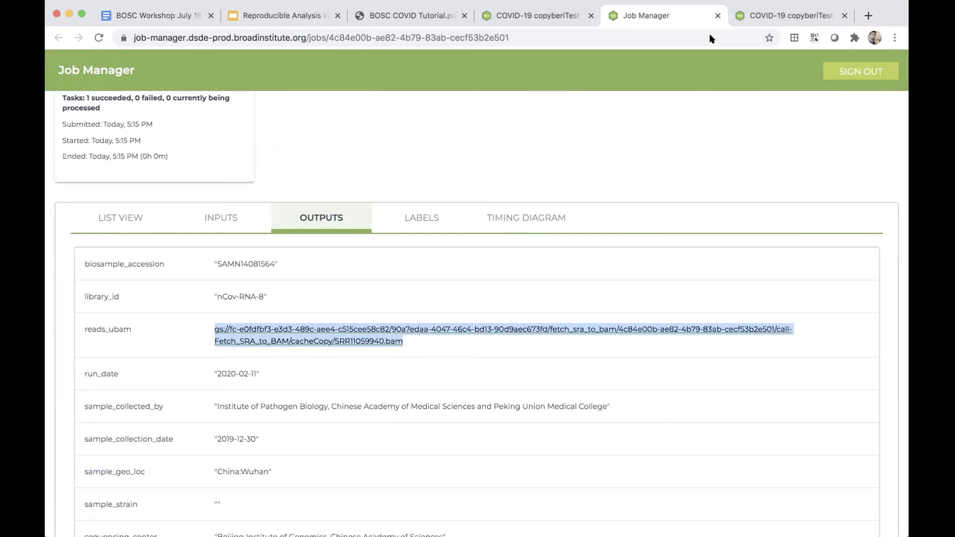
{"action": "key", "text": "super+w"}
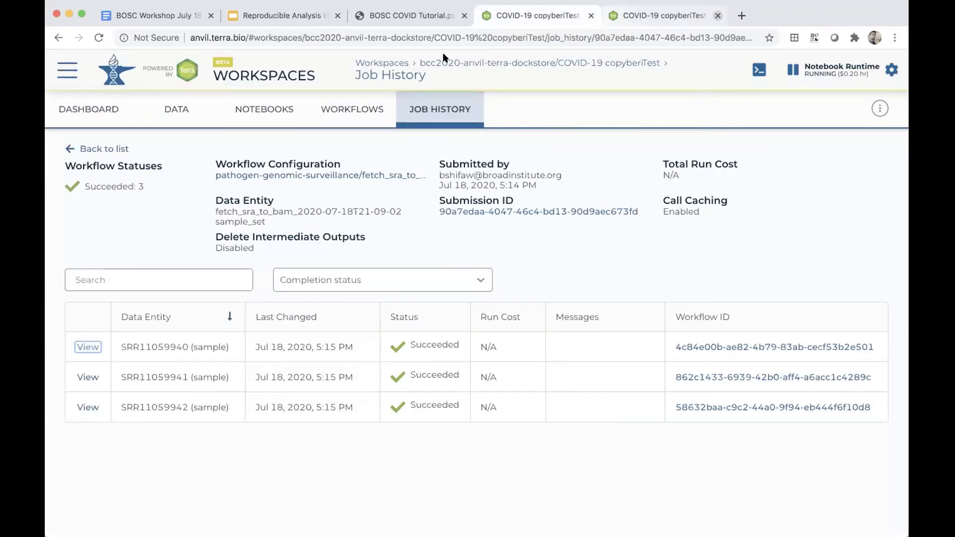
Switch to the BOSC COVID Tutorial PDF and continue from section 7 to Step 5 on importing a workflow from Dockstore.
{"action": "key", "text": "ctrl+shift+Tab"}
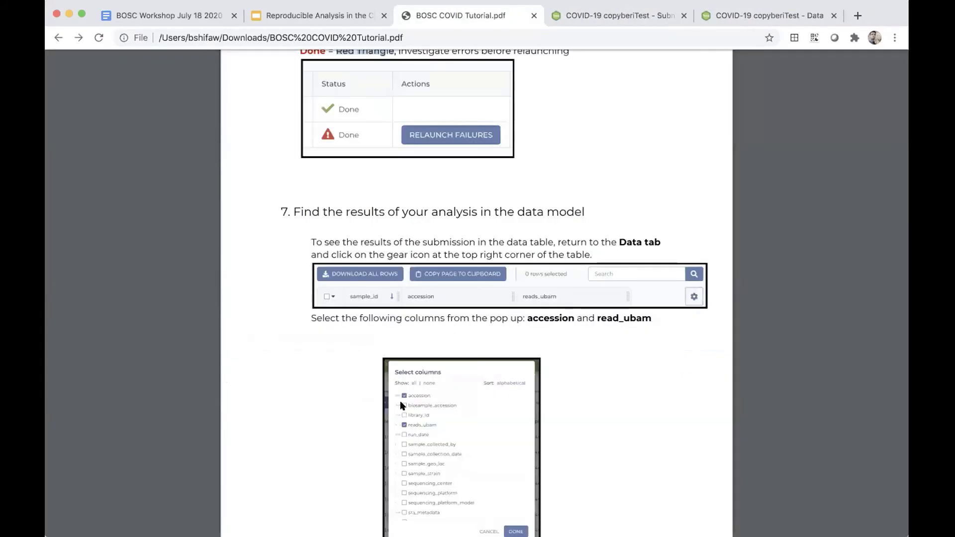
{"action": "scroll", "coordinate": [402, 405], "scroll_direction": "down", "scroll_amount": 5}
{"action": "scroll", "coordinate": [402, 405], "scroll_direction": "down", "scroll_amount": 6}
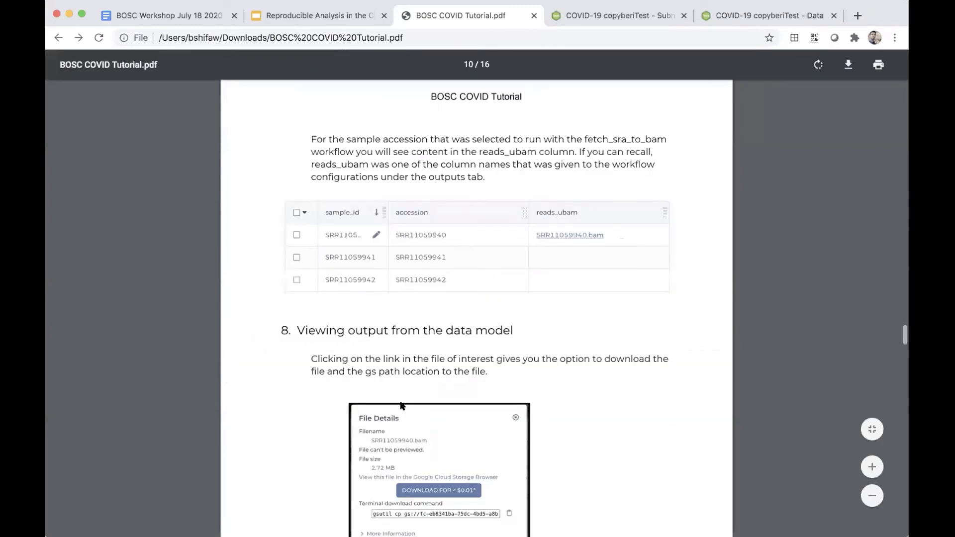
{"action": "scroll", "coordinate": [402, 406], "scroll_direction": "down", "scroll_amount": 13}
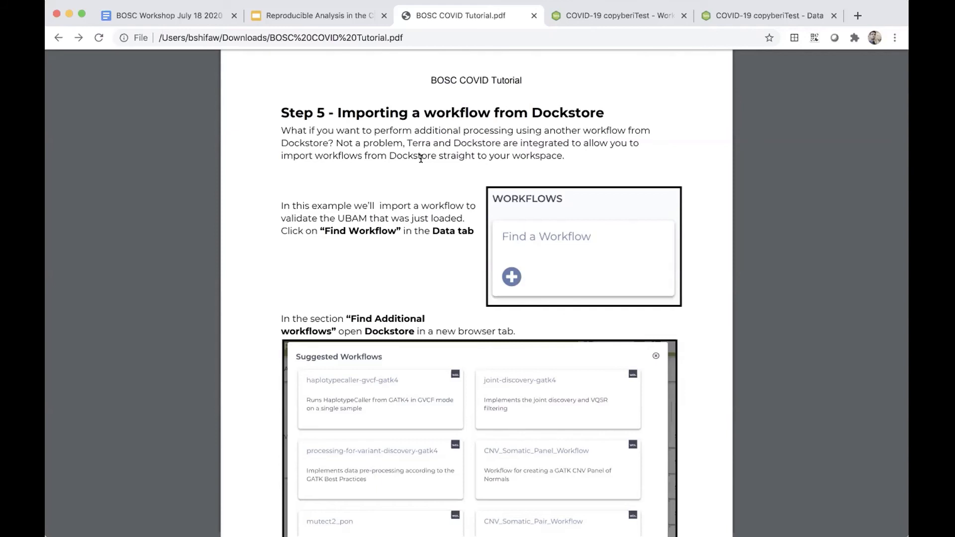
Return to Terra and open Dockstore in a new browser tab from the workspace's options for finding additional workflows.
{"action": "key", "text": "ctrl+Tab"}
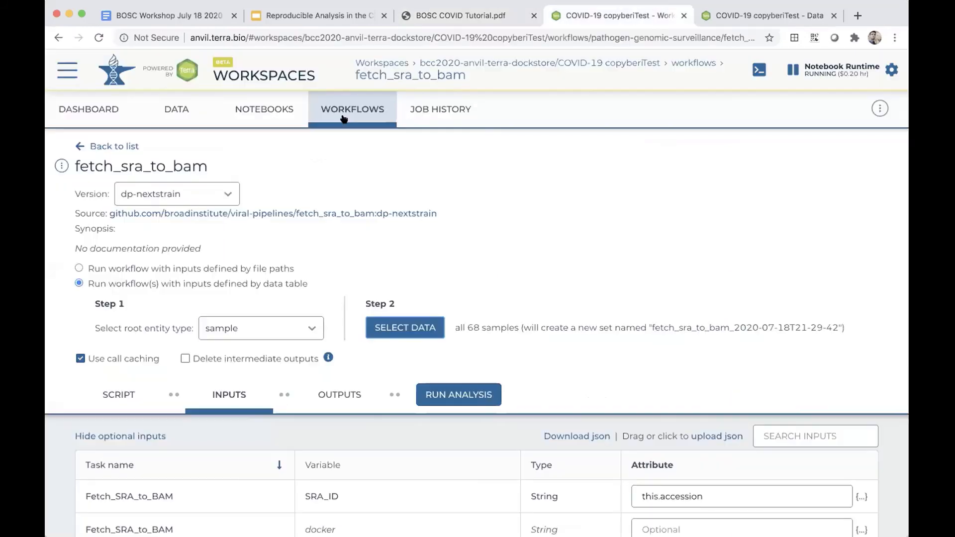
{"action": "left_click", "coordinate": [343, 119]}
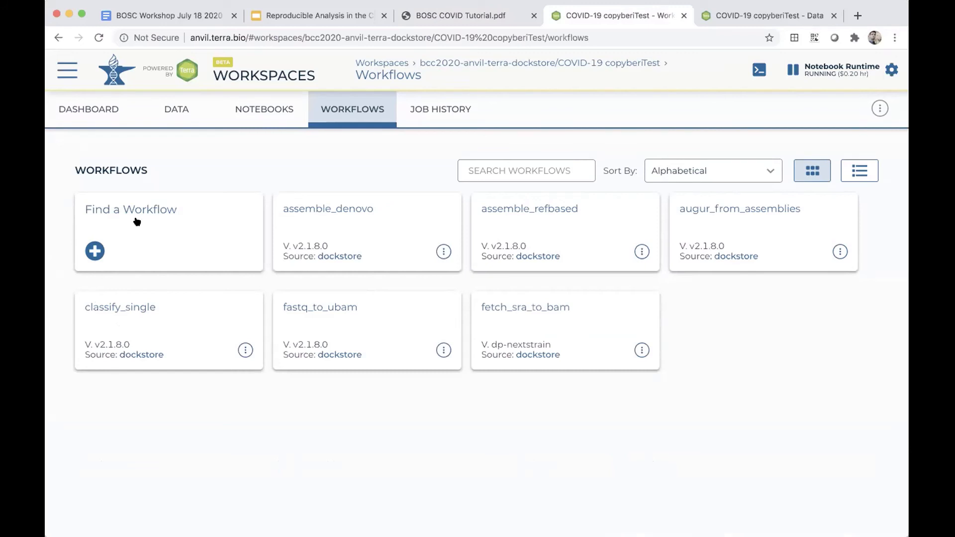
{"action": "left_click", "coordinate": [102, 238]}
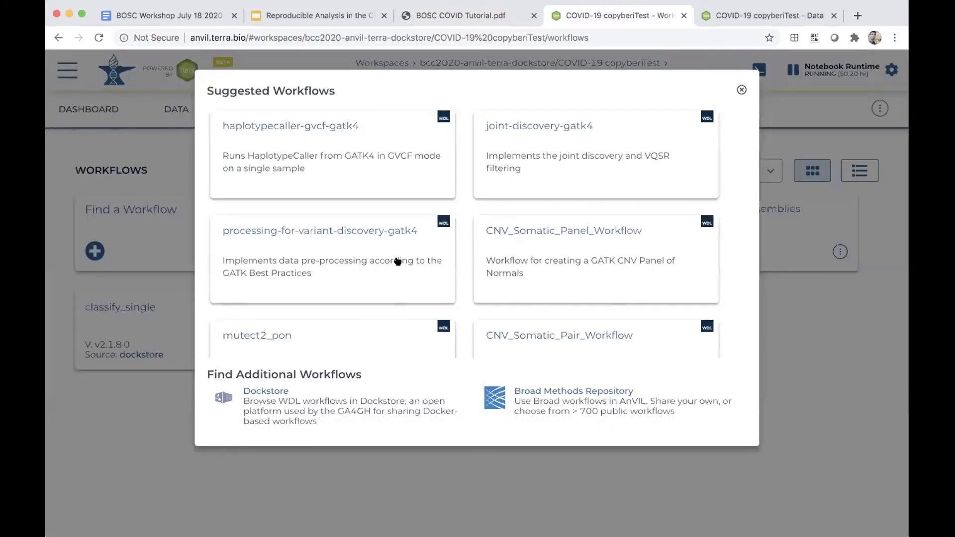
{"action": "scroll", "coordinate": [398, 261], "scroll_direction": "down", "scroll_amount": 3}
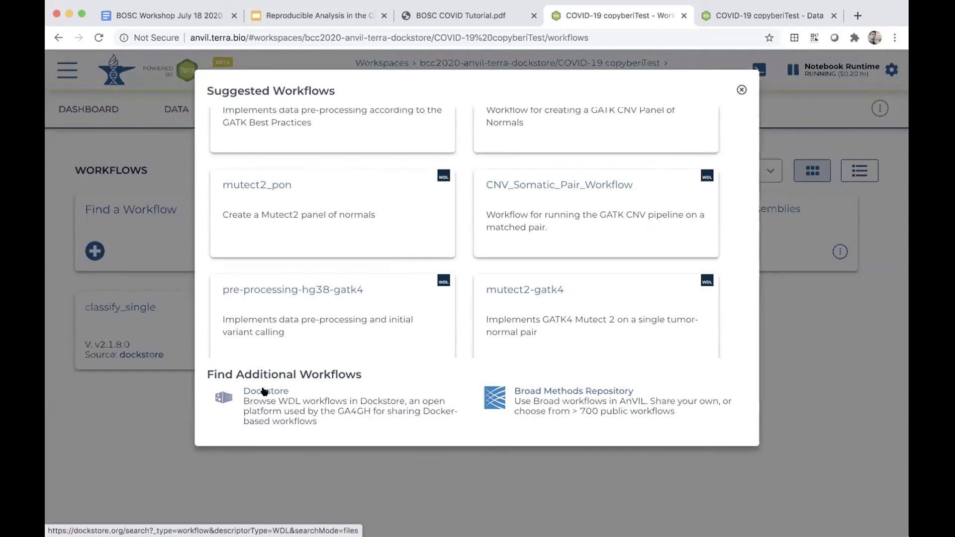
{"action": "right_click", "coordinate": [264, 391]}
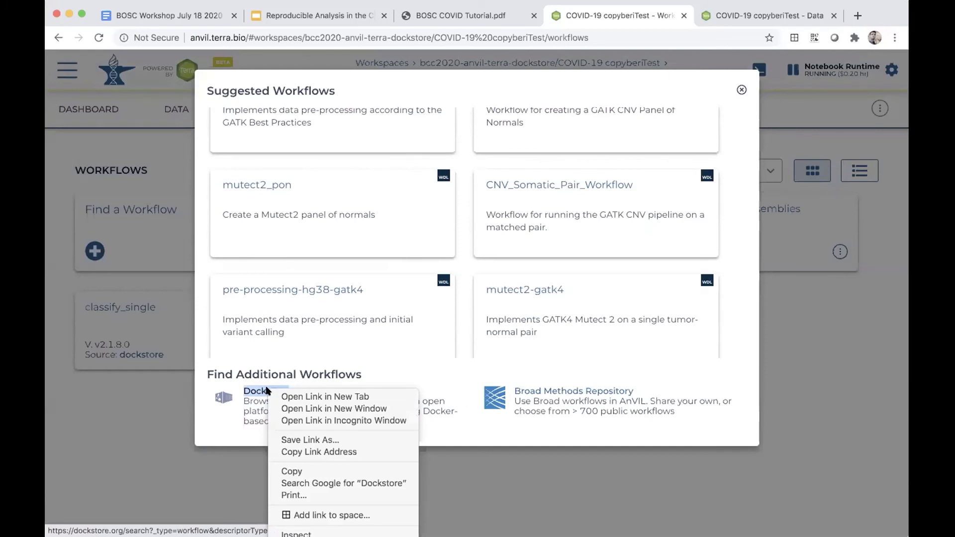
{"action": "left_click", "coordinate": [300, 396]}
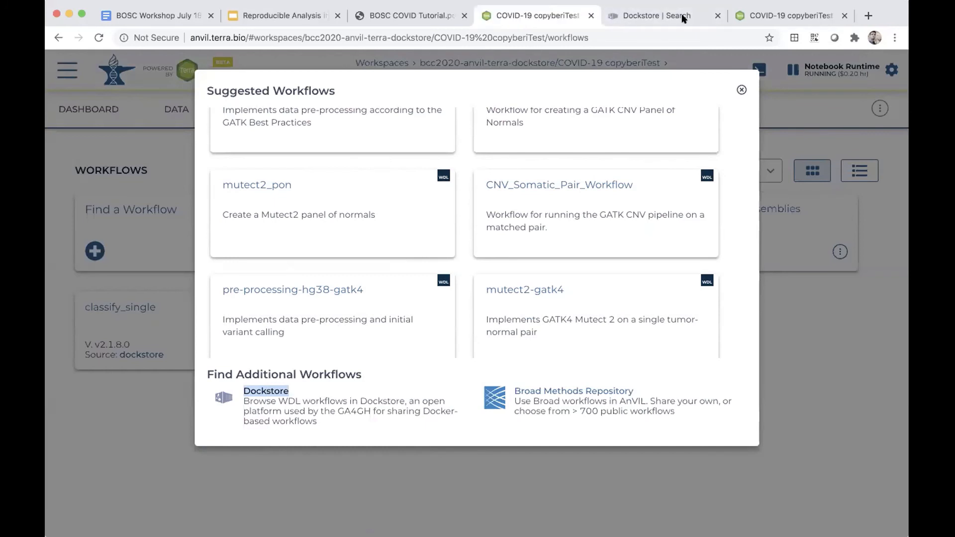
Switch to Dockstore, search for validate-bam and open the gatk-workflows/seq-format-validation/Validate-BAM workflow.
{"action": "key", "text": "Escape"}
{"action": "left_click", "coordinate": [670, 15]}
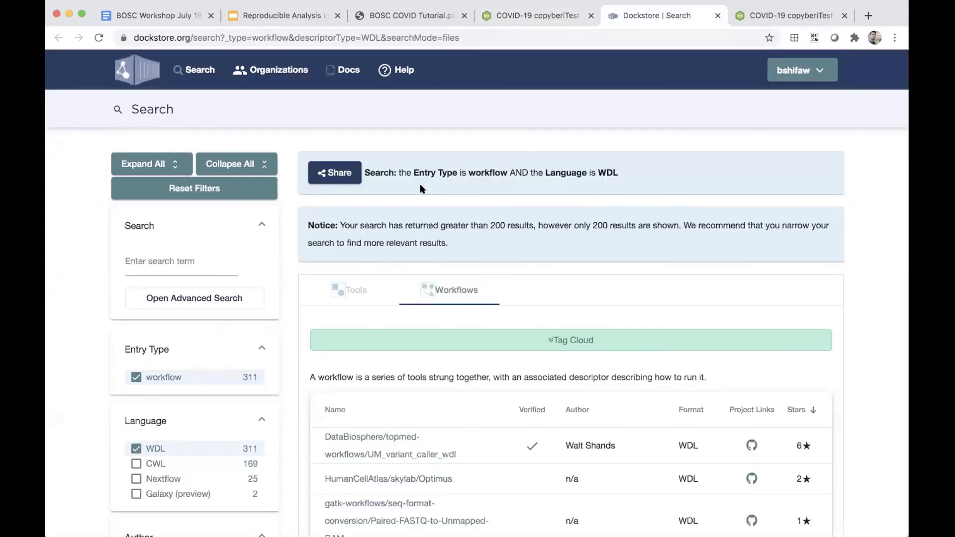
{"action": "left_click", "coordinate": [172, 259]}
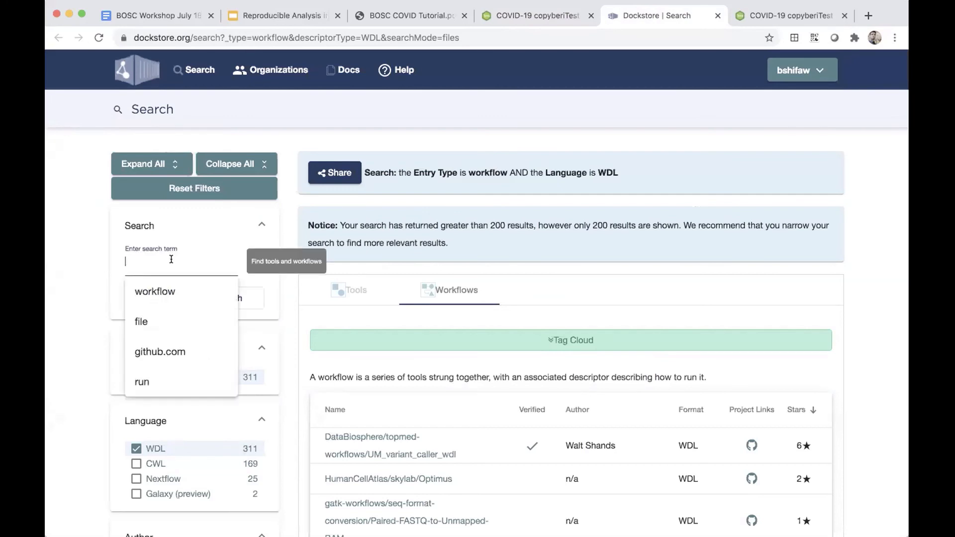
{"action": "type", "text": "validate-"}
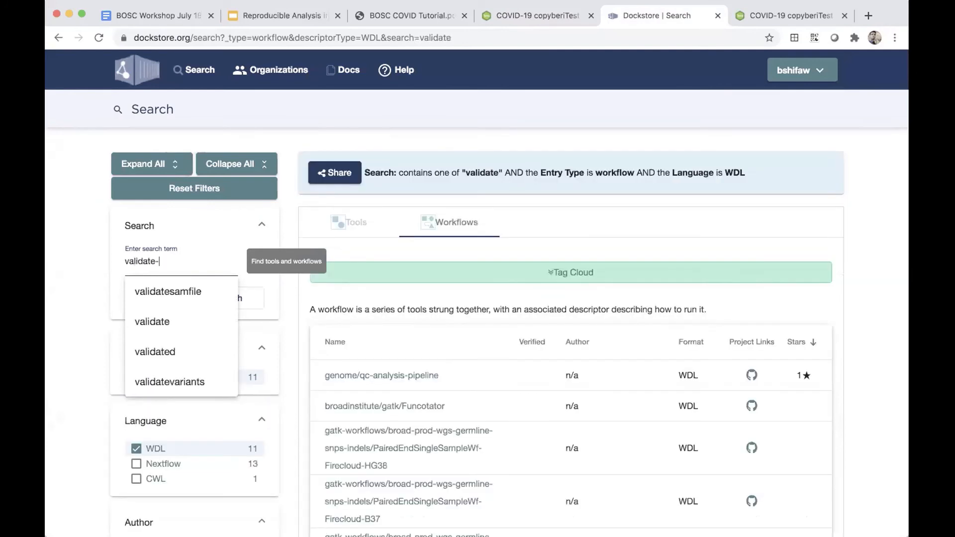
{"action": "type", "text": "bam"}
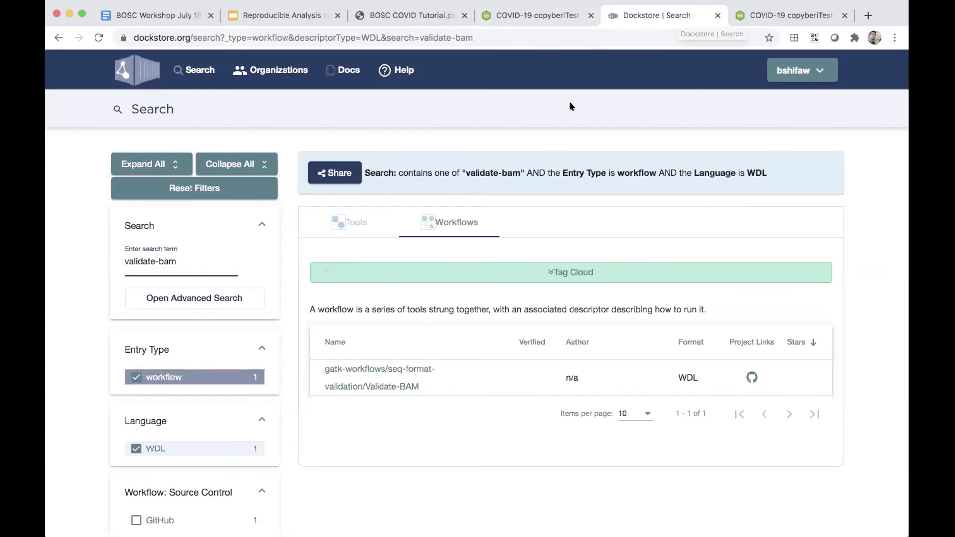
{"action": "left_click", "coordinate": [150, 451]}
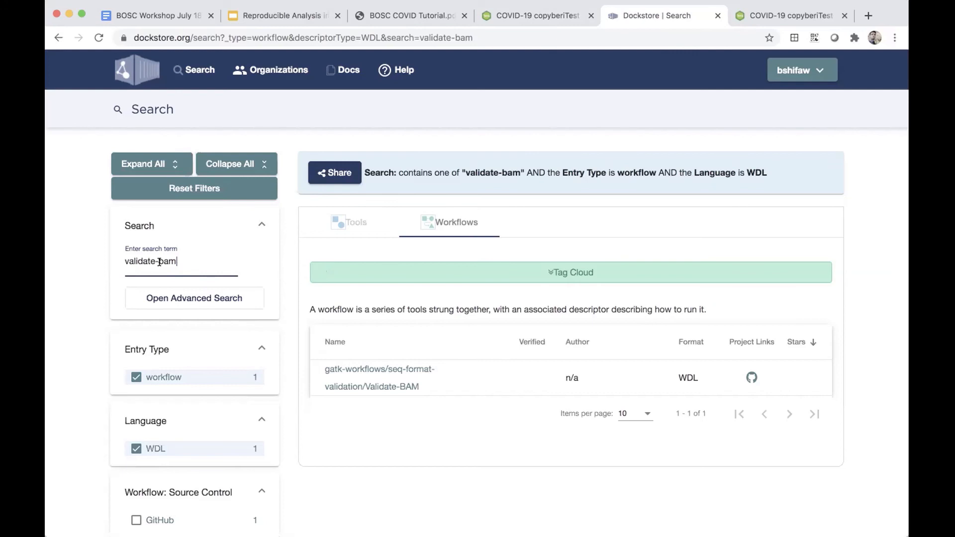
{"action": "left_click", "coordinate": [389, 371]}
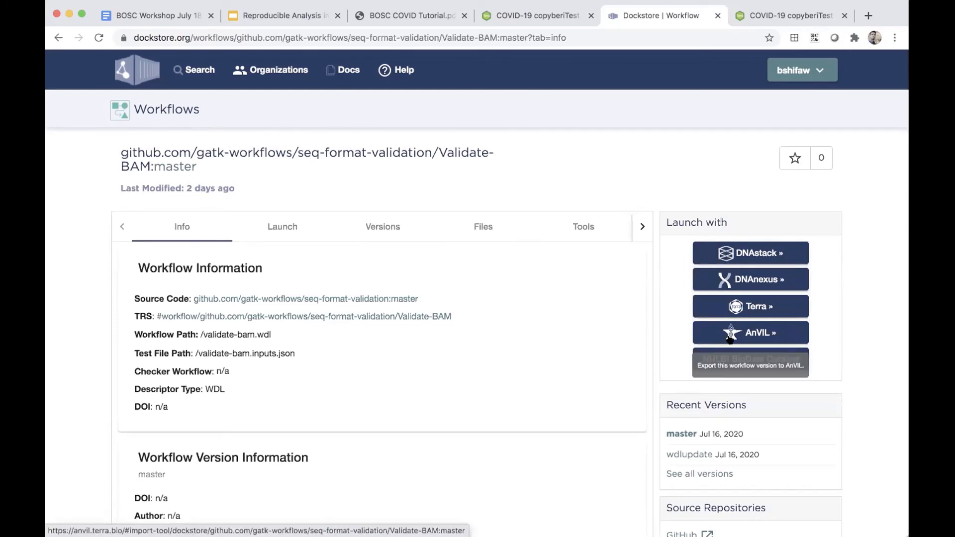
Export the workflow to AnVIL and import it as Validate-BAM into the COVID-19 copyberiTest workspace.
{"action": "left_click", "coordinate": [765, 337]}
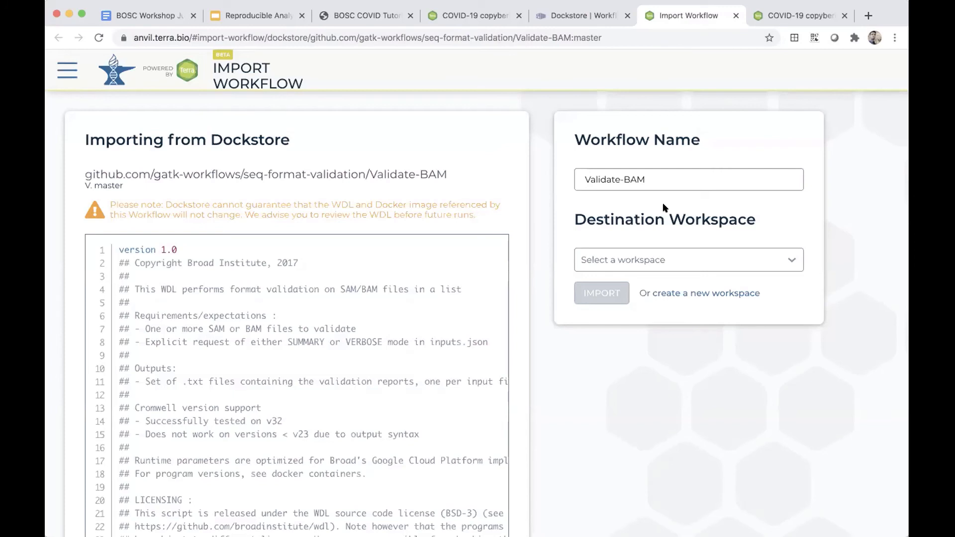
{"action": "left_click", "coordinate": [672, 185]}
{"action": "left_click", "coordinate": [641, 262]}
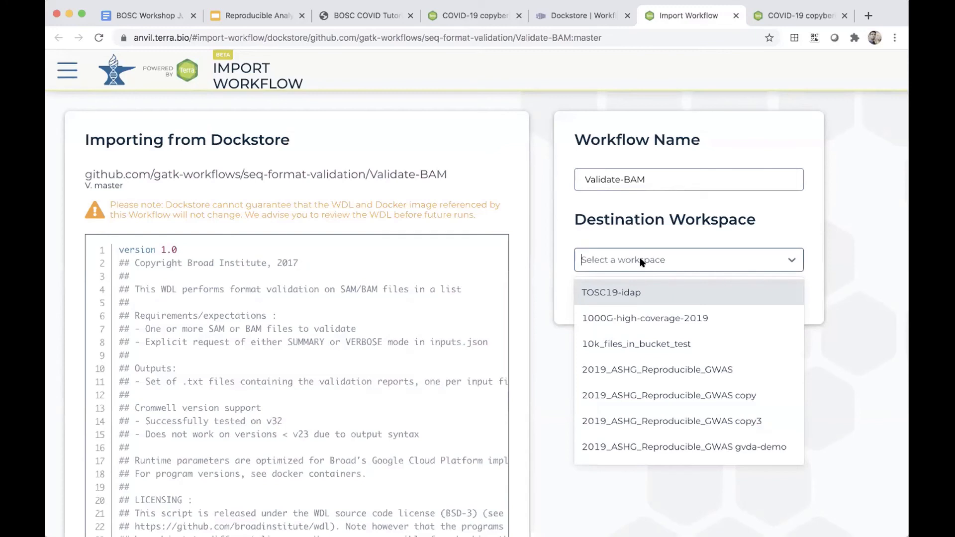
{"action": "type", "text": "covid"}
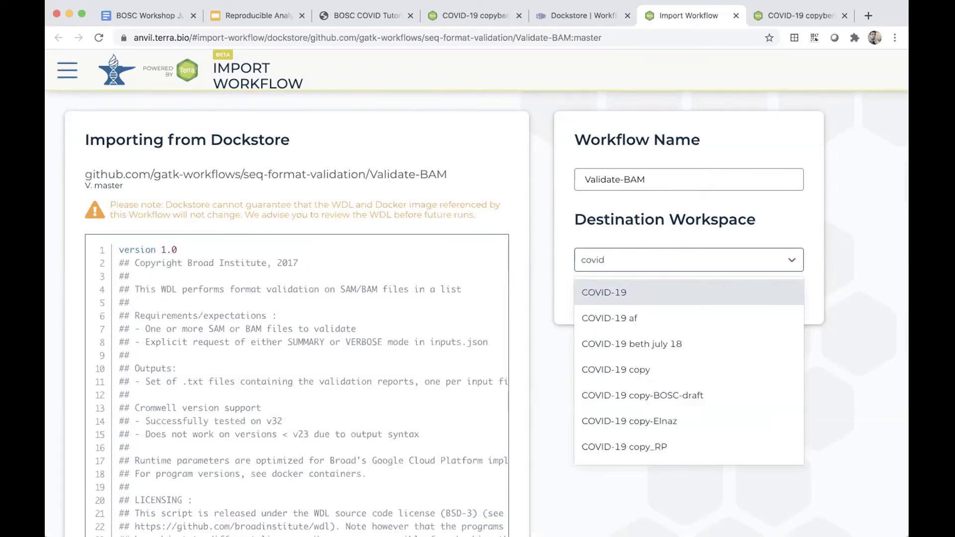
{"action": "type", "text": "-19 cop"}
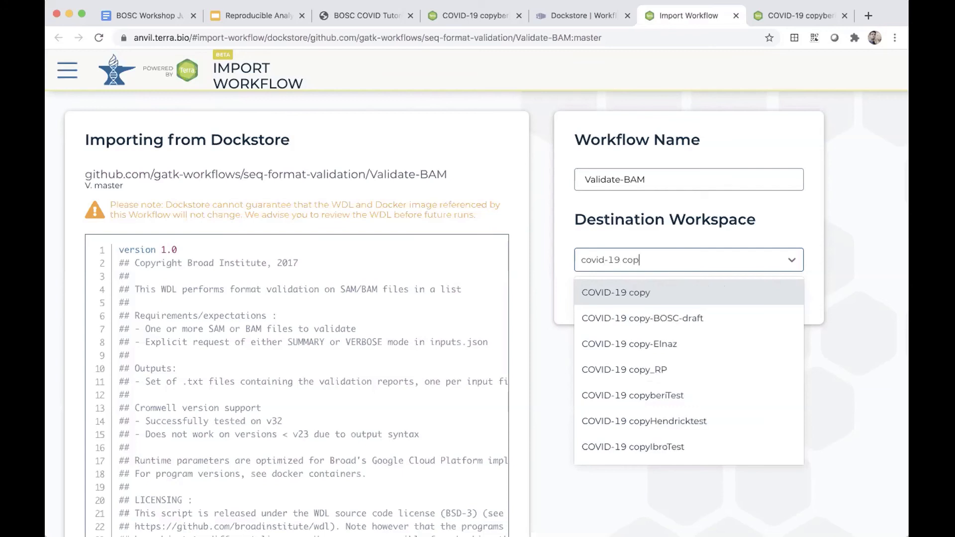
{"action": "type", "text": "yb"}
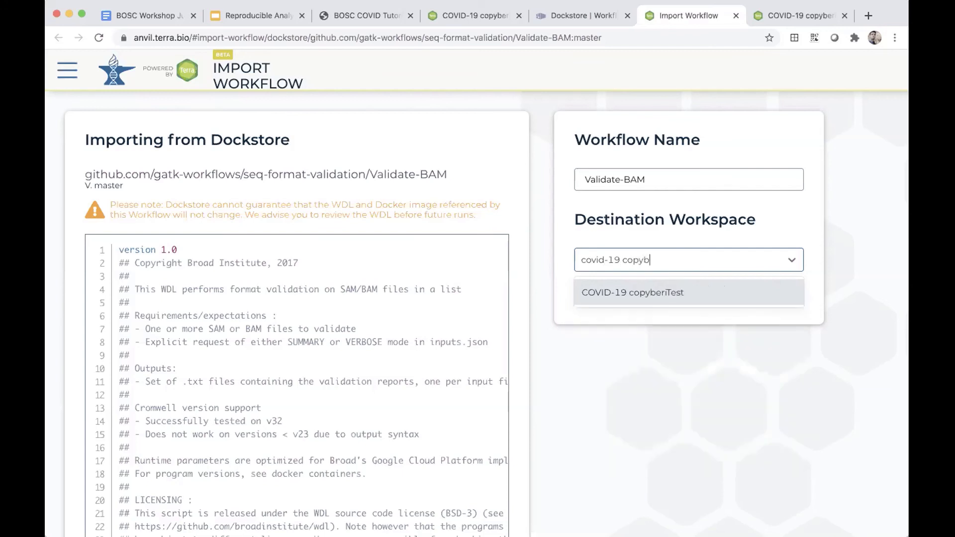
{"action": "left_click", "coordinate": [675, 296]}
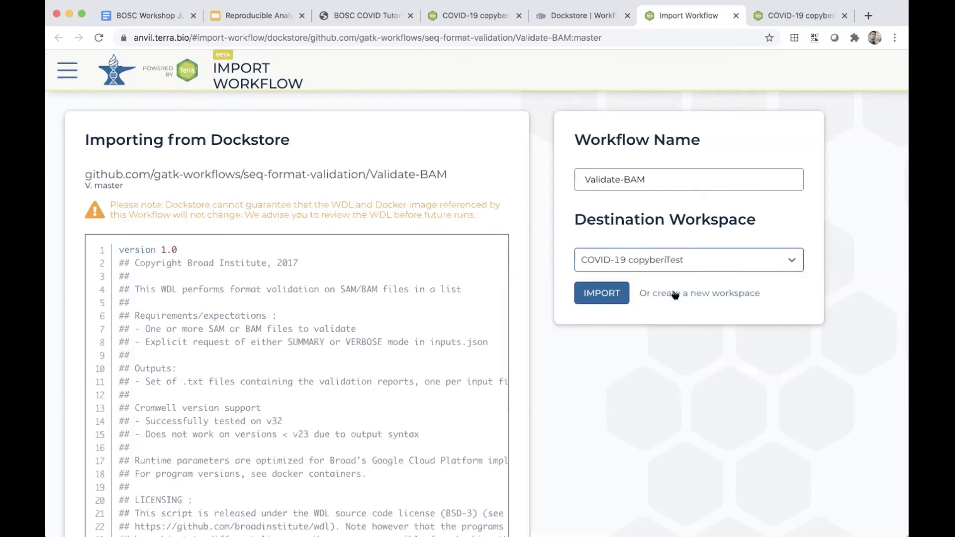
{"action": "left_click", "coordinate": [595, 297]}
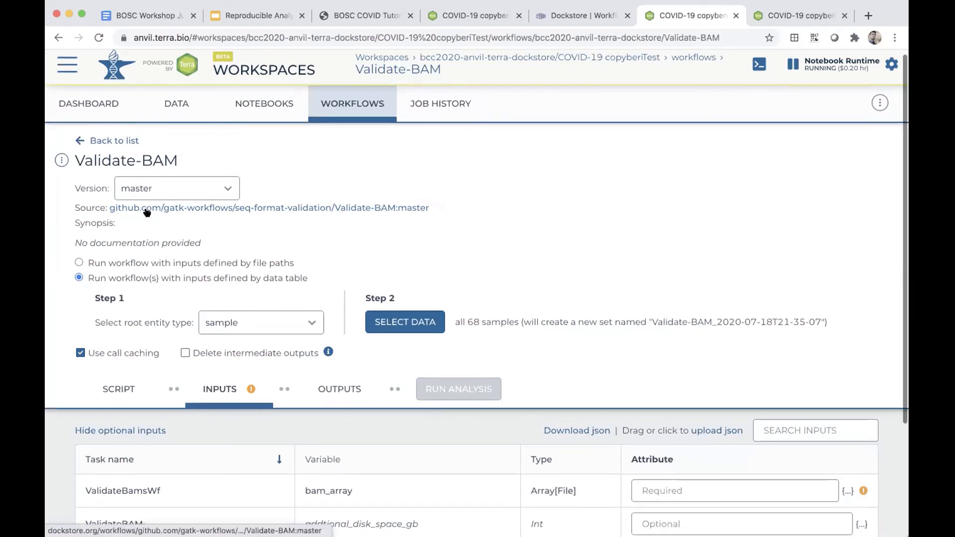
Select sample as the root entity type for the Validate-BAM workflow.
{"action": "scroll", "coordinate": [91, 124], "scroll_direction": "down", "scroll_amount": 3}
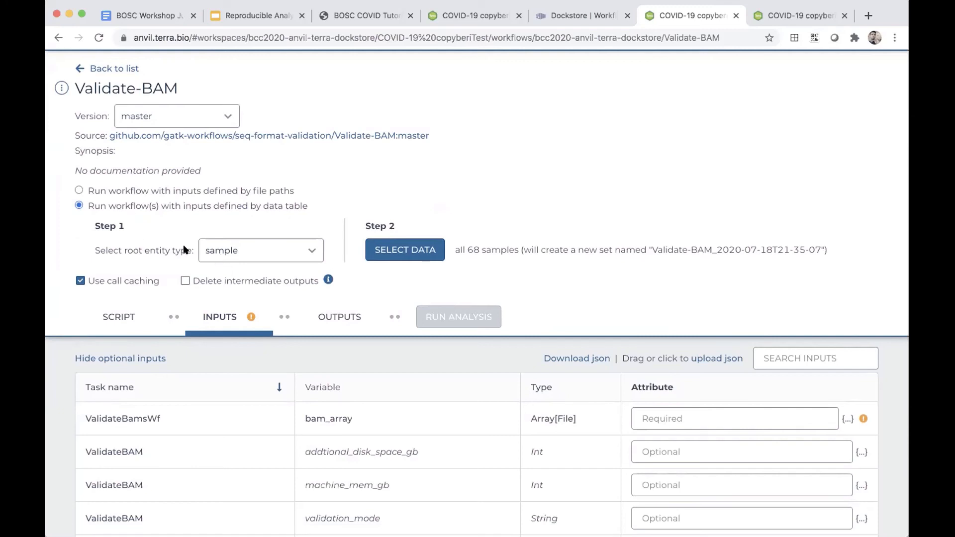
{"action": "left_click", "coordinate": [234, 252]}
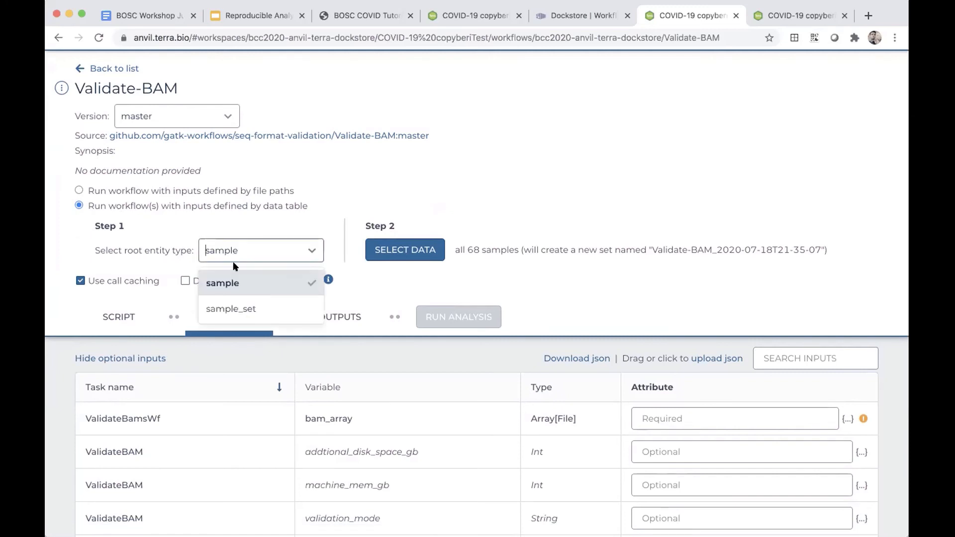
{"action": "left_click", "coordinate": [232, 282]}
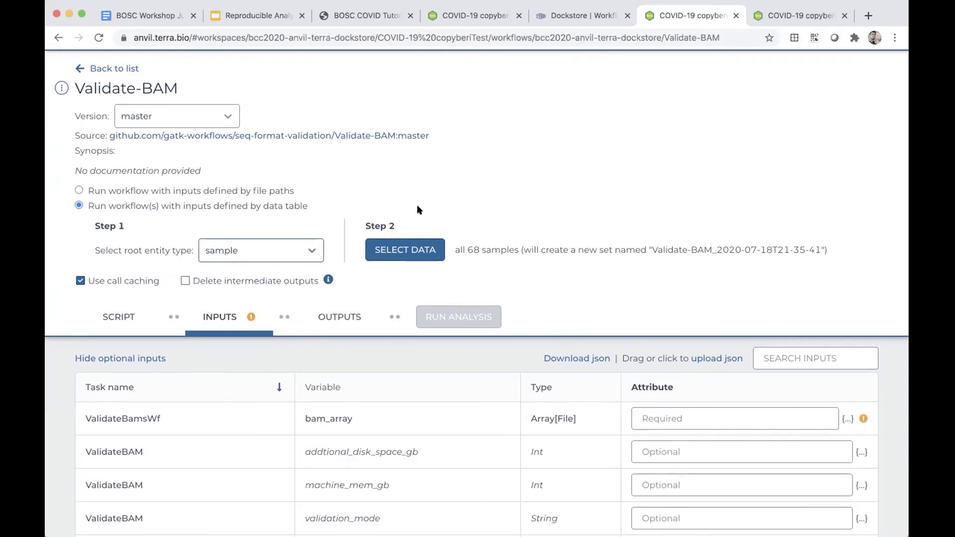
Choose specific rows to process, selecting samples SRR11059940, SRR11059941 and SRR11059942, and confirm the data selection.
{"action": "left_click", "coordinate": [403, 249]}
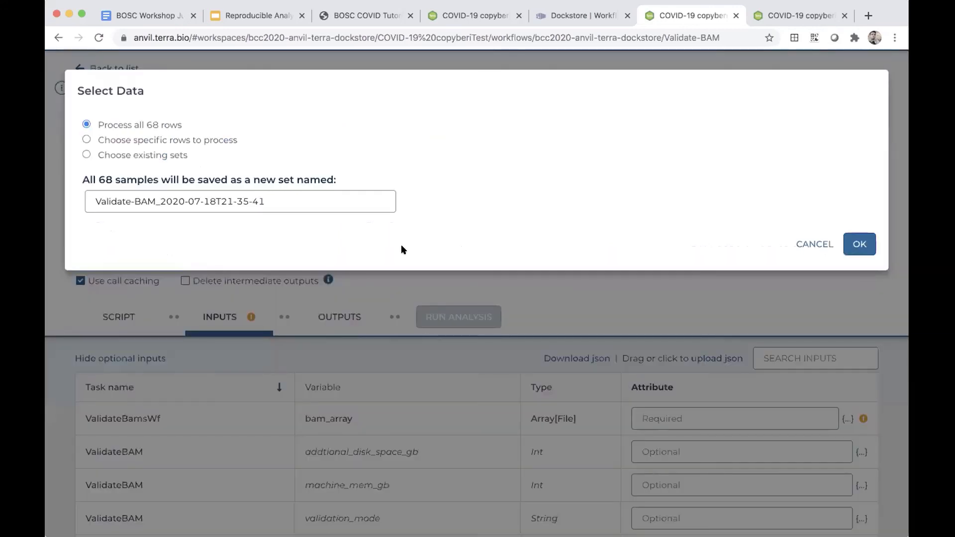
{"action": "left_click", "coordinate": [148, 141]}
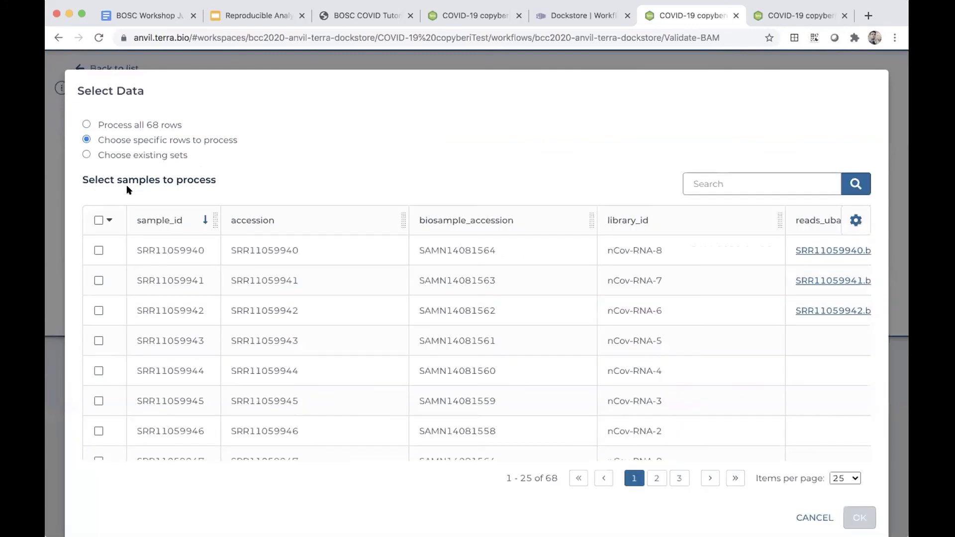
{"action": "left_click", "coordinate": [99, 251]}
{"action": "left_click", "coordinate": [98, 281]}
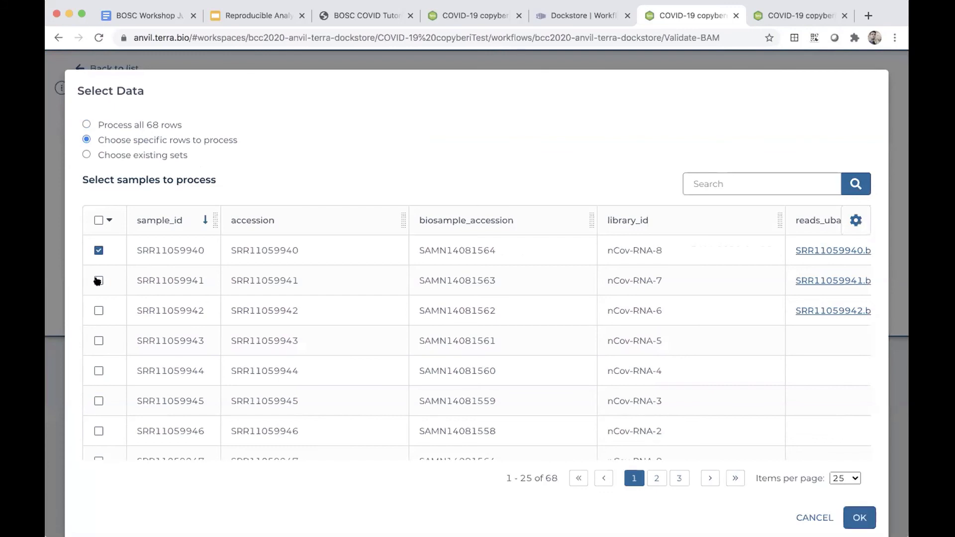
{"action": "left_click", "coordinate": [98, 310]}
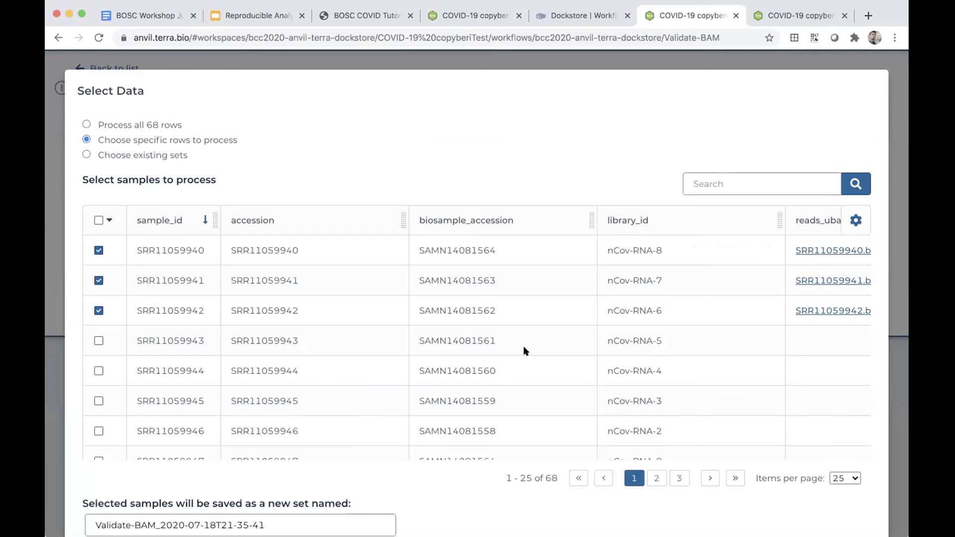
{"action": "scroll", "coordinate": [523, 351], "scroll_direction": "down", "scroll_amount": 2}
{"action": "scroll", "coordinate": [571, 478], "scroll_direction": "down", "scroll_amount": 3}
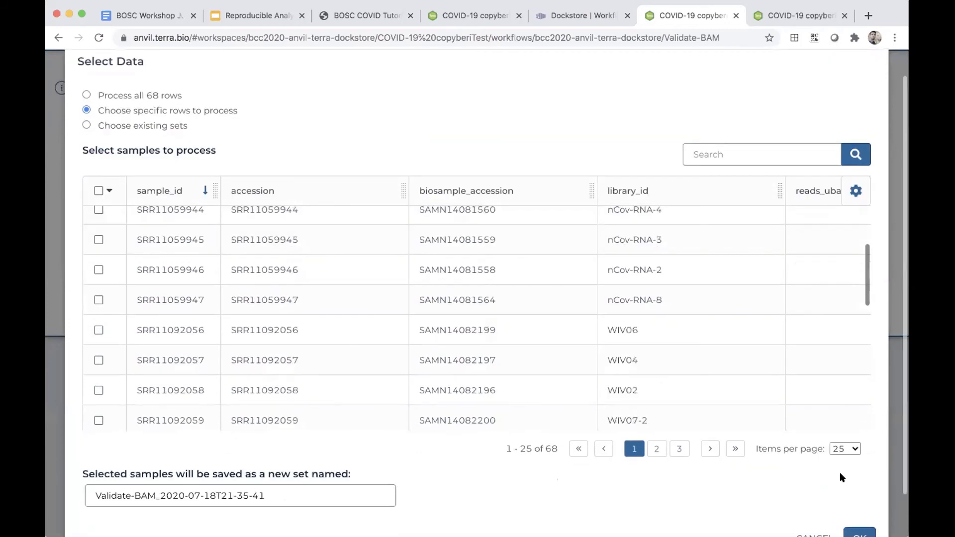
{"action": "scroll", "coordinate": [862, 495], "scroll_direction": "down", "scroll_amount": 2}
{"action": "left_click", "coordinate": [860, 490]}
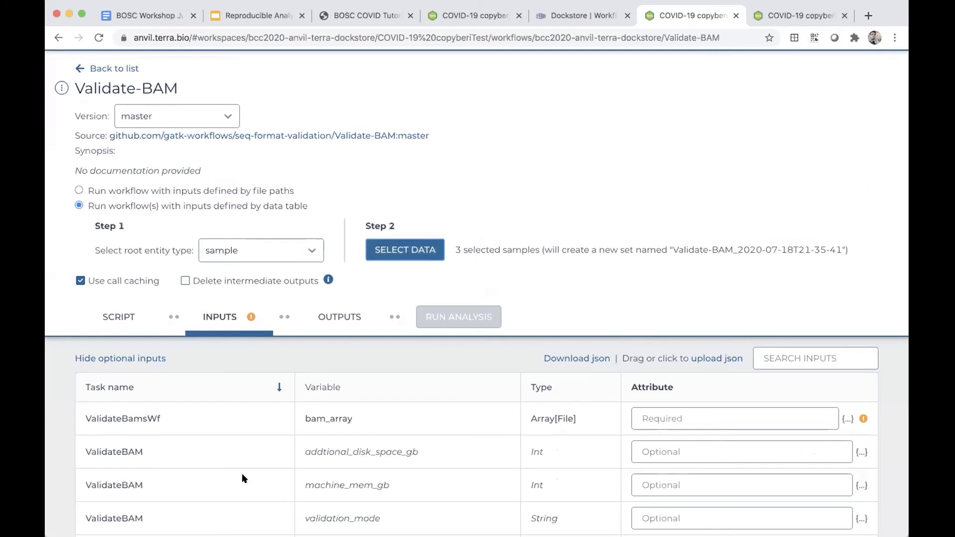
Set the required bam_array input attribute to this.reads_ubam.
{"action": "scroll", "coordinate": [242, 478], "scroll_direction": "down", "scroll_amount": 3}
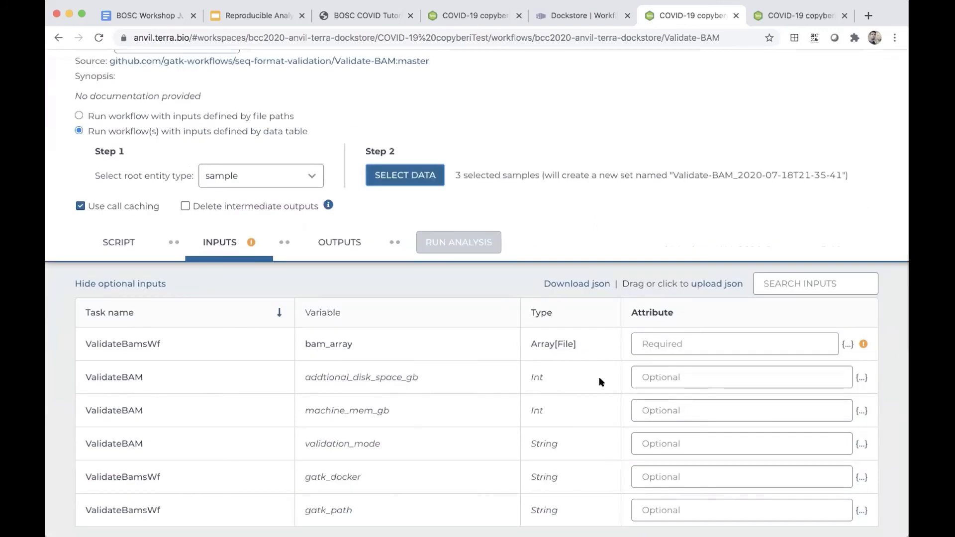
{"action": "scroll", "coordinate": [599, 377], "scroll_direction": "down", "scroll_amount": 1}
{"action": "left_click", "coordinate": [679, 338]}
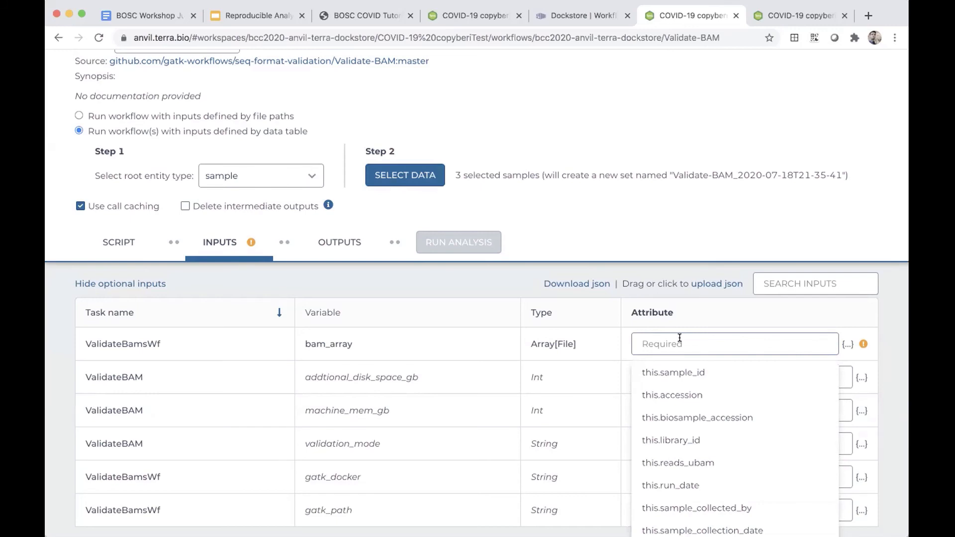
{"action": "type", "text": "this."}
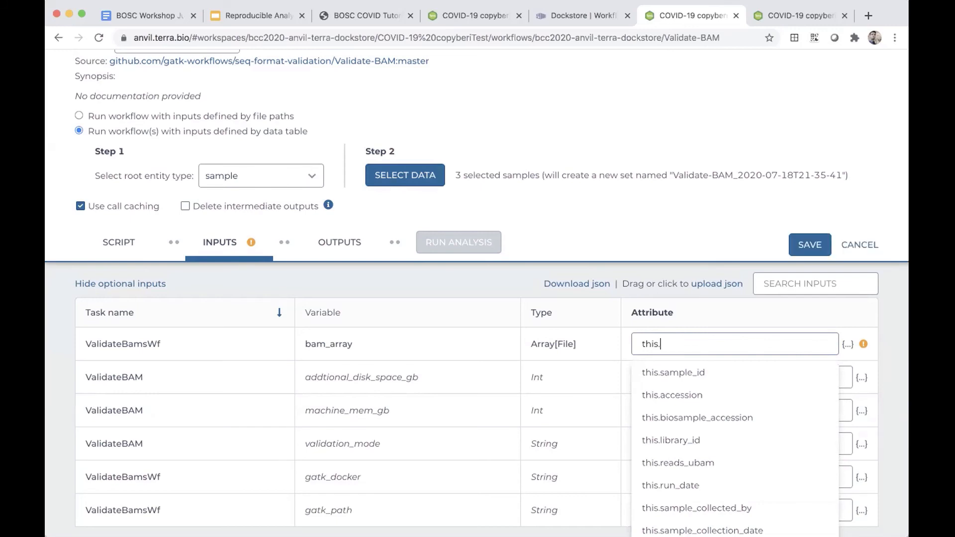
{"action": "type", "text": "read"}
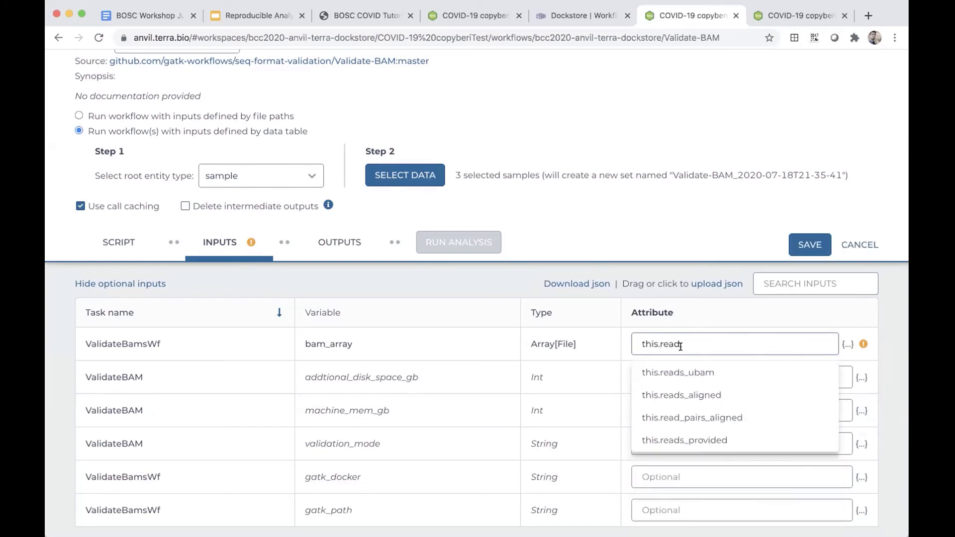
{"action": "left_click", "coordinate": [680, 370]}
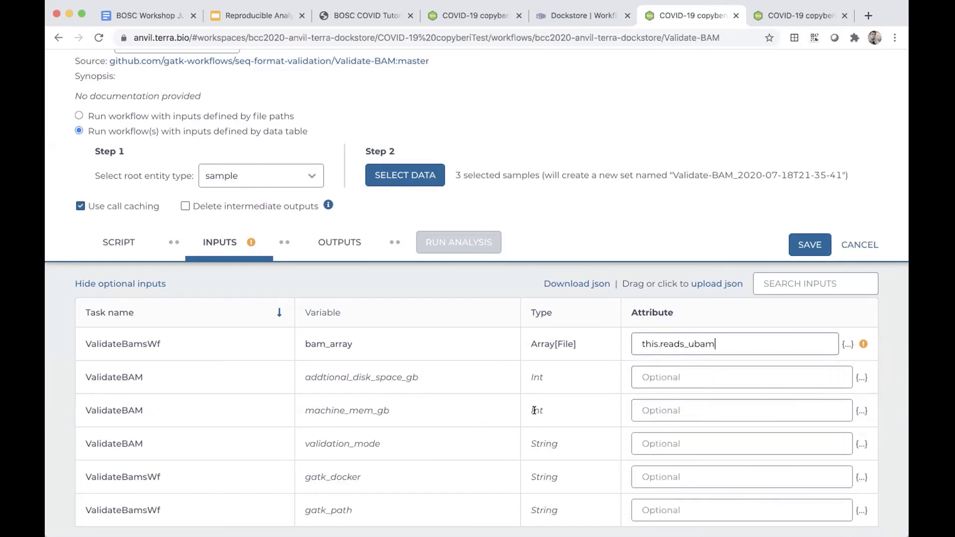
Fill the validation_reports output attribute with its default and save the workflow configuration.
{"action": "left_click", "coordinate": [338, 242]}
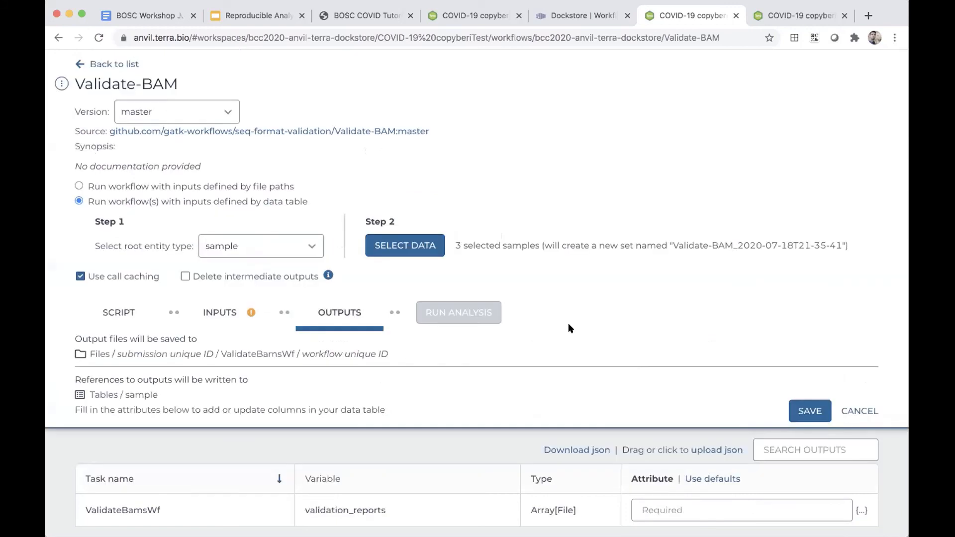
{"action": "scroll", "coordinate": [568, 324], "scroll_direction": "down", "scroll_amount": 1}
{"action": "scroll", "coordinate": [647, 418], "scroll_direction": "up", "scroll_amount": 1}
{"action": "left_click", "coordinate": [705, 479]}
{"action": "left_click", "coordinate": [806, 412]}
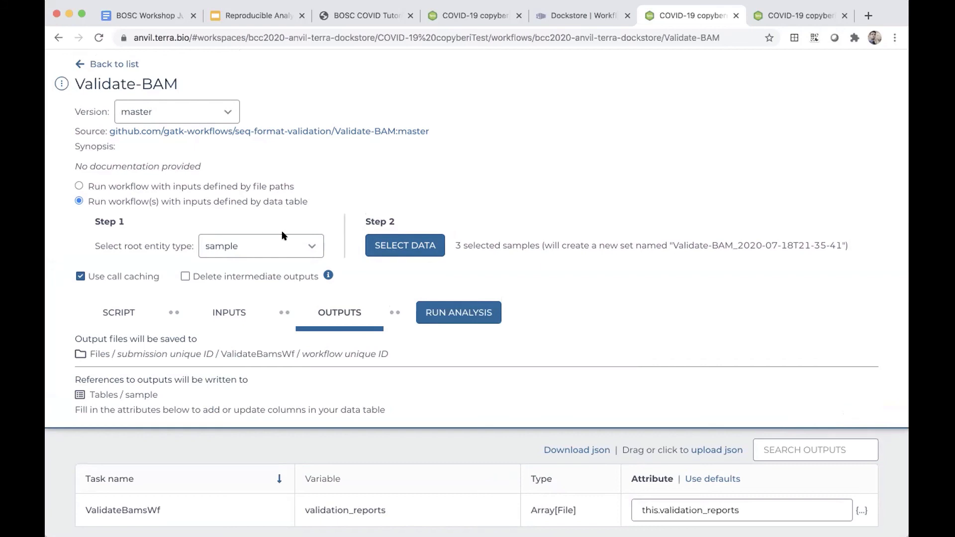
Run the Validate-BAM analysis on the selected samples and confirm the launch.
{"action": "scroll", "coordinate": [282, 235], "scroll_direction": "up", "scroll_amount": 2}
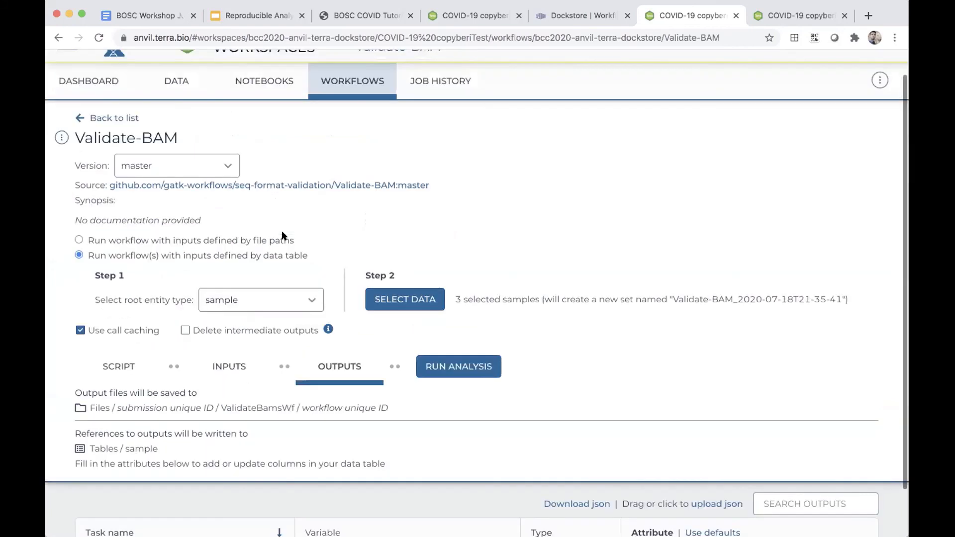
{"action": "scroll", "coordinate": [282, 235], "scroll_direction": "up", "scroll_amount": 1}
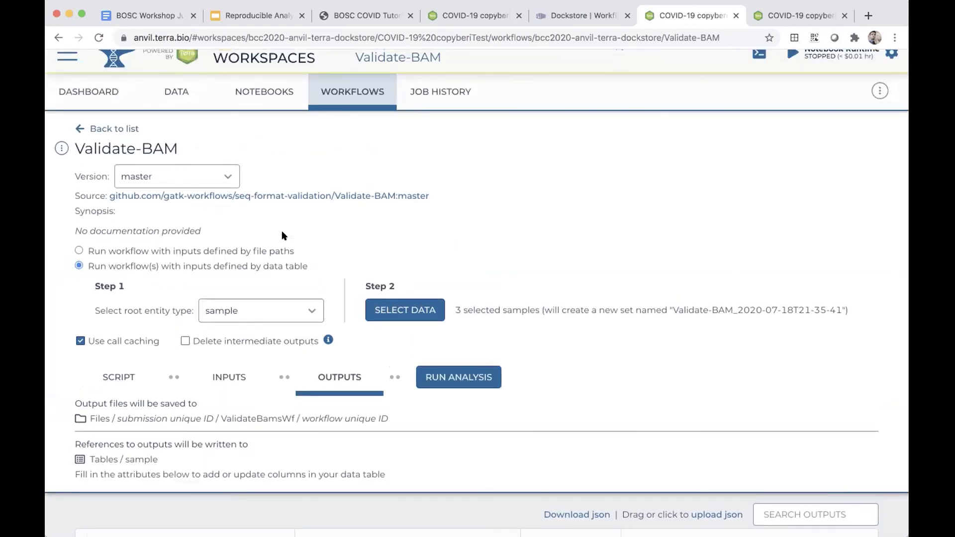
{"action": "scroll", "coordinate": [466, 371], "scroll_direction": "down", "scroll_amount": 1}
{"action": "left_click", "coordinate": [458, 366]}
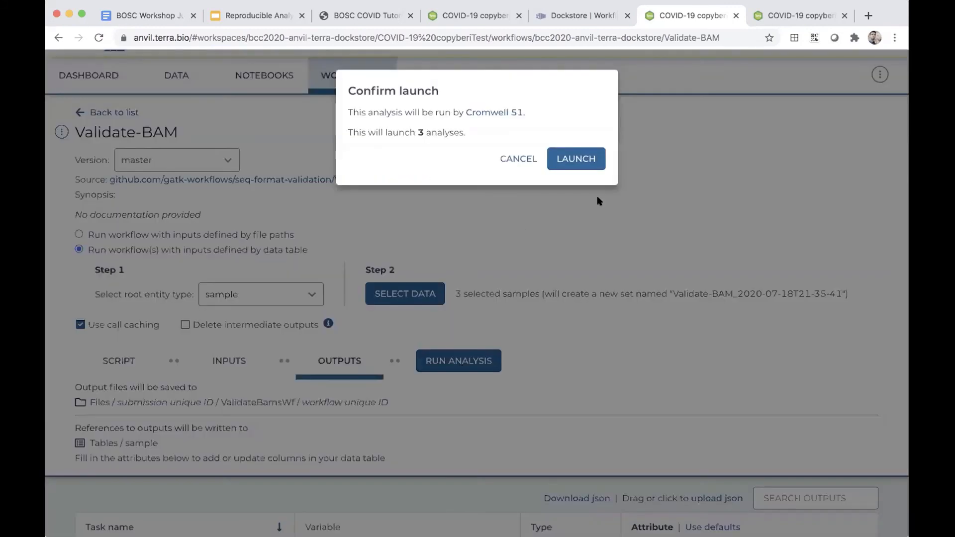
{"action": "left_click", "coordinate": [580, 162]}
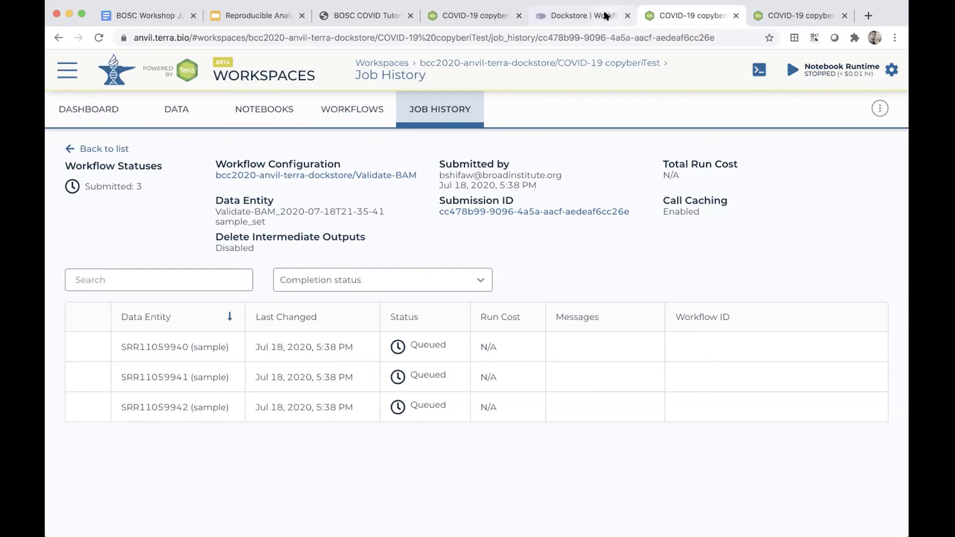
Read on in the BOSC COVID Tutorial PDF from Step 5 to Step 6 about running the COVID-19_Data_QC notebook.
{"action": "left_click", "coordinate": [372, 21]}
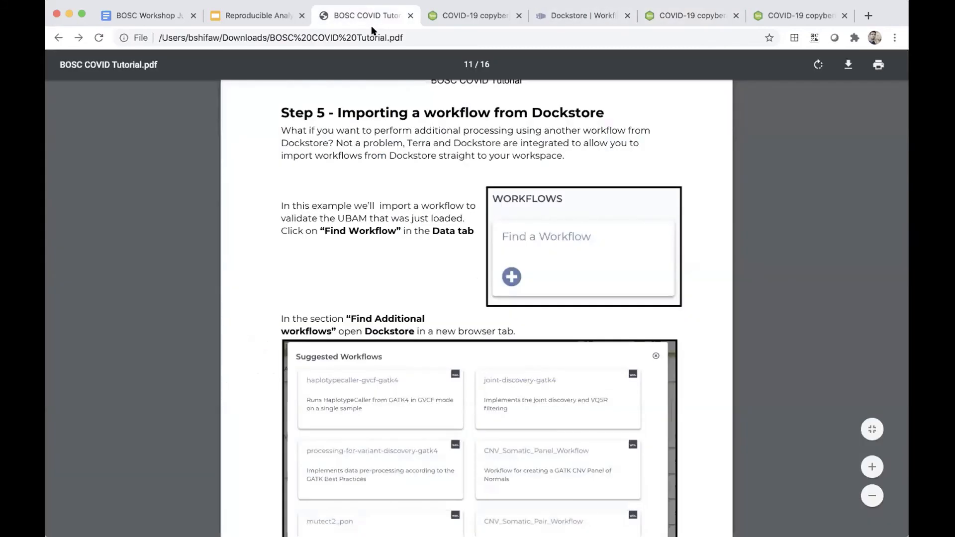
{"action": "scroll", "coordinate": [385, 348], "scroll_direction": "down", "scroll_amount": 10}
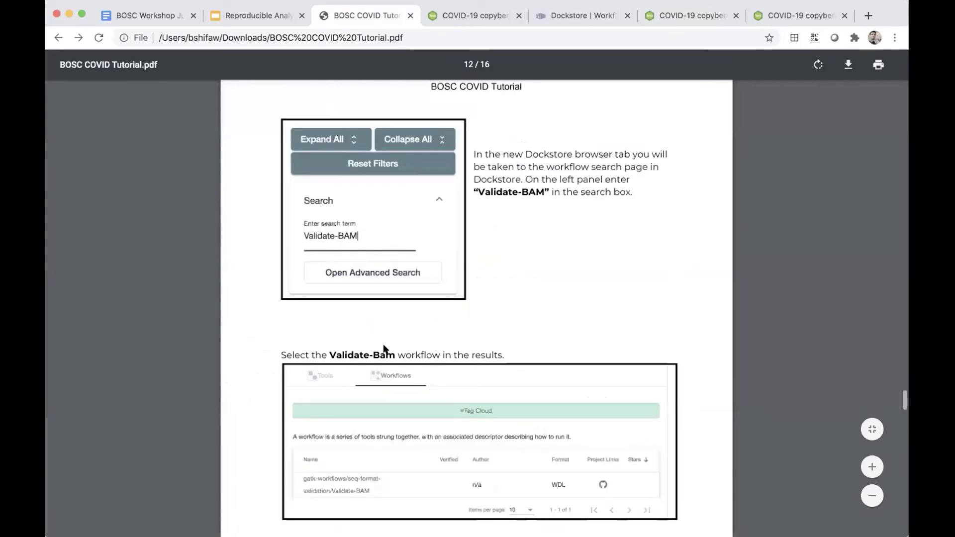
{"action": "scroll", "coordinate": [386, 349], "scroll_direction": "down", "scroll_amount": 5}
{"action": "scroll", "coordinate": [386, 349], "scroll_direction": "down", "scroll_amount": 5}
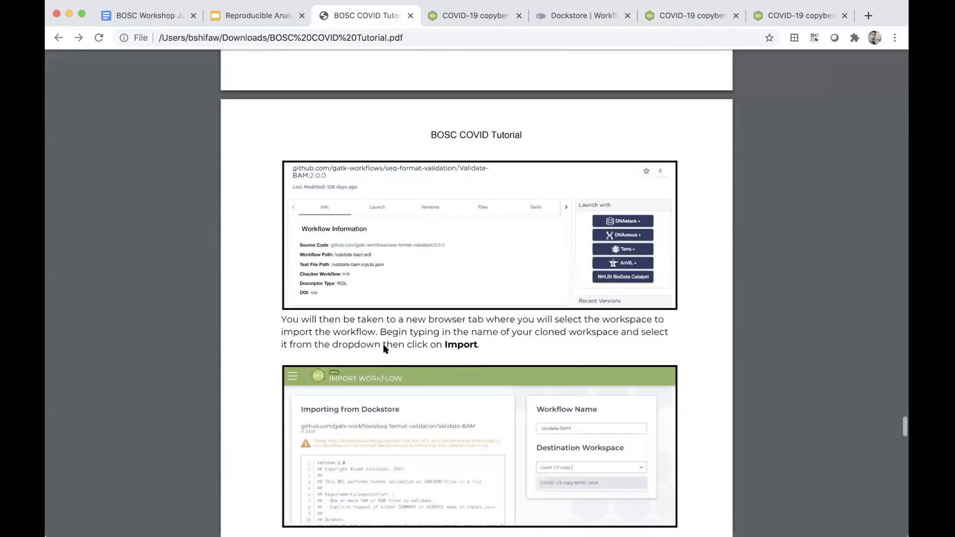
{"action": "scroll", "coordinate": [385, 349], "scroll_direction": "down", "scroll_amount": 8}
{"action": "scroll", "coordinate": [384, 348], "scroll_direction": "down", "scroll_amount": 8}
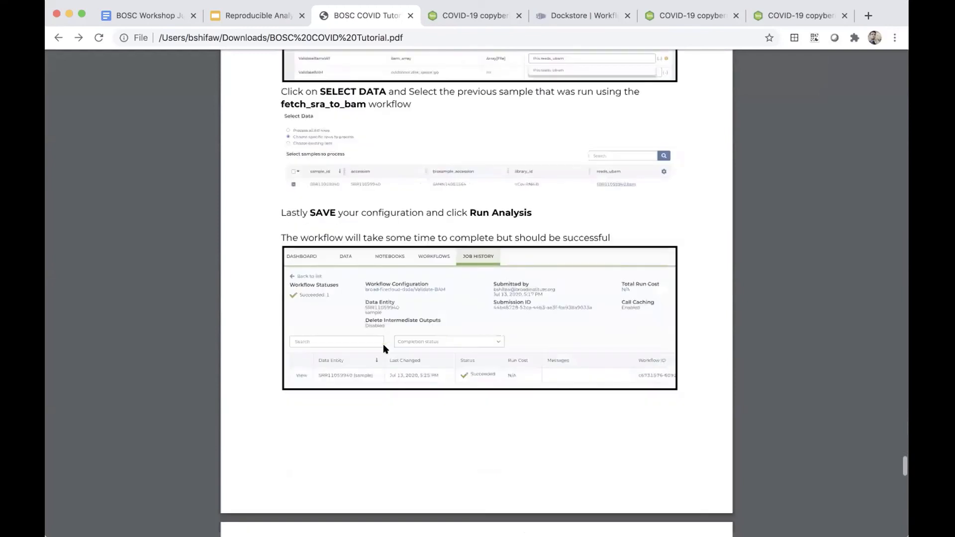
{"action": "scroll", "coordinate": [383, 348], "scroll_direction": "down", "scroll_amount": 5}
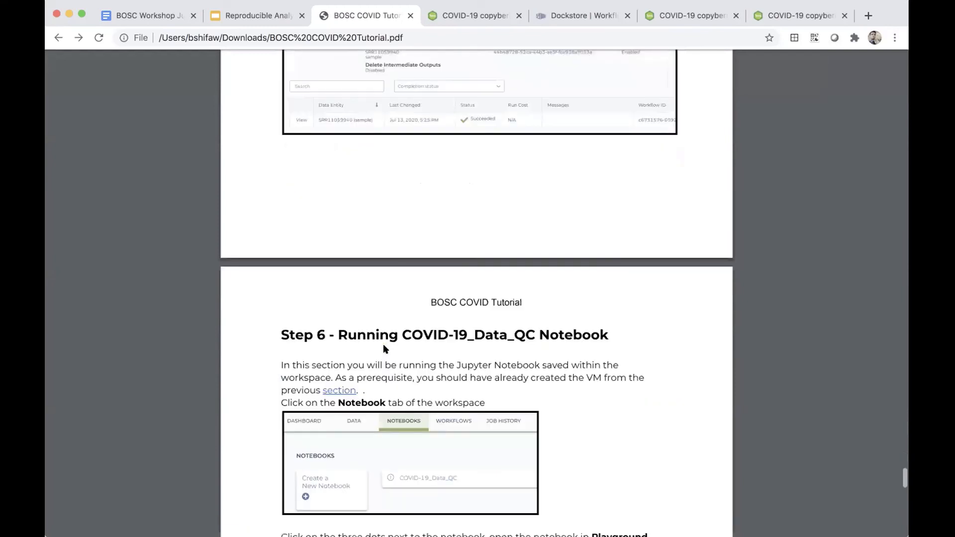
{"action": "scroll", "coordinate": [383, 348], "scroll_direction": "down", "scroll_amount": 4}
{"action": "scroll", "coordinate": [384, 348], "scroll_direction": "down", "scroll_amount": 1}
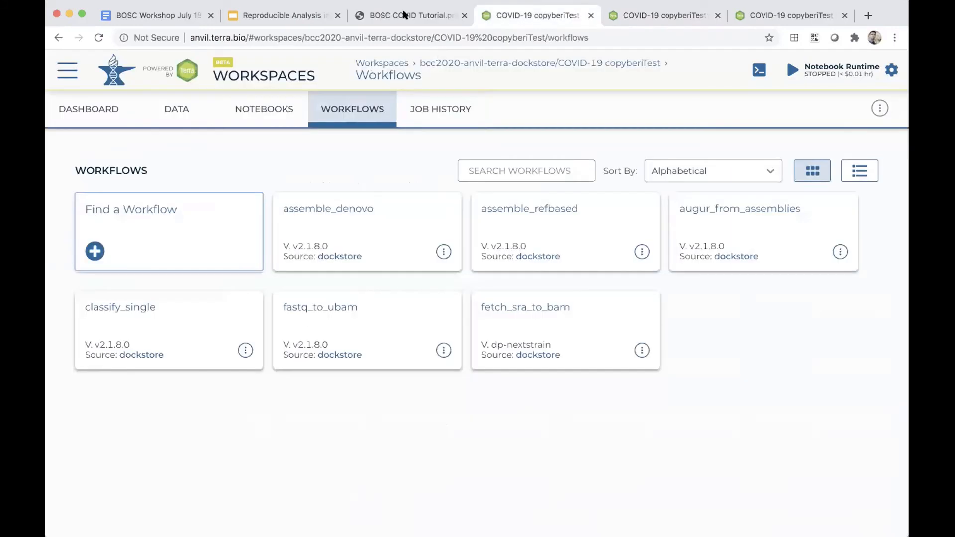
{"action": "left_click", "coordinate": [404, 15]}
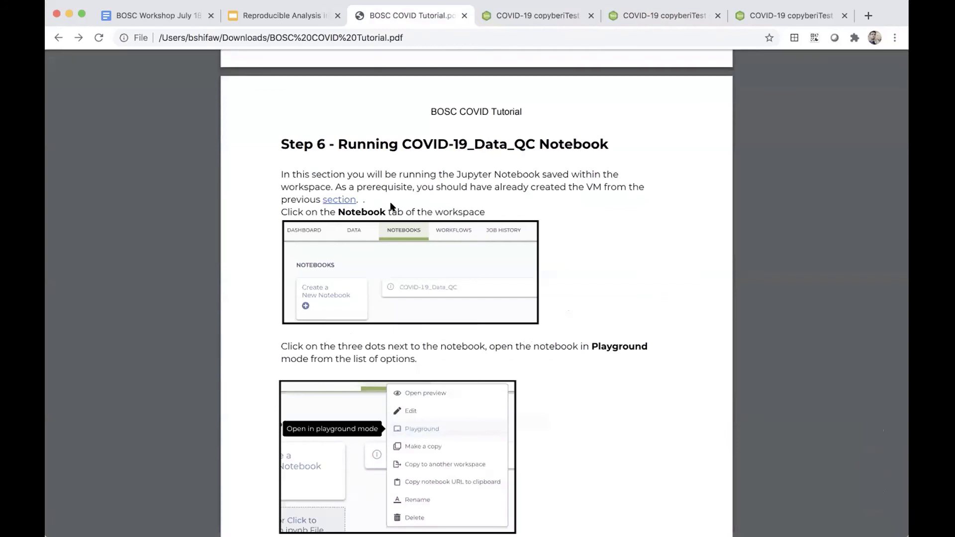
Check the Validate-BAM submission status, then open the COVID-19_Data_QC notebook preview in the workspace.
{"action": "left_click", "coordinate": [634, 17]}
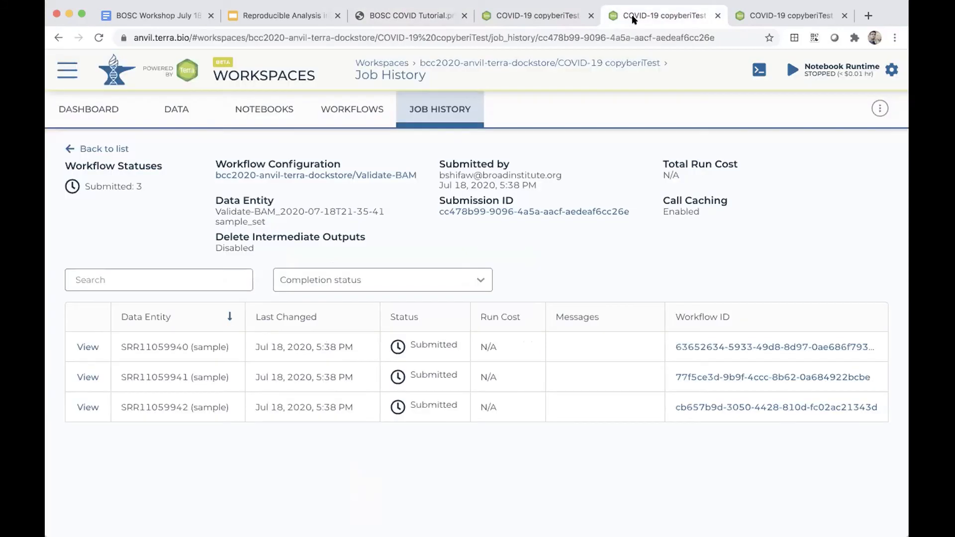
{"action": "left_click", "coordinate": [500, 20]}
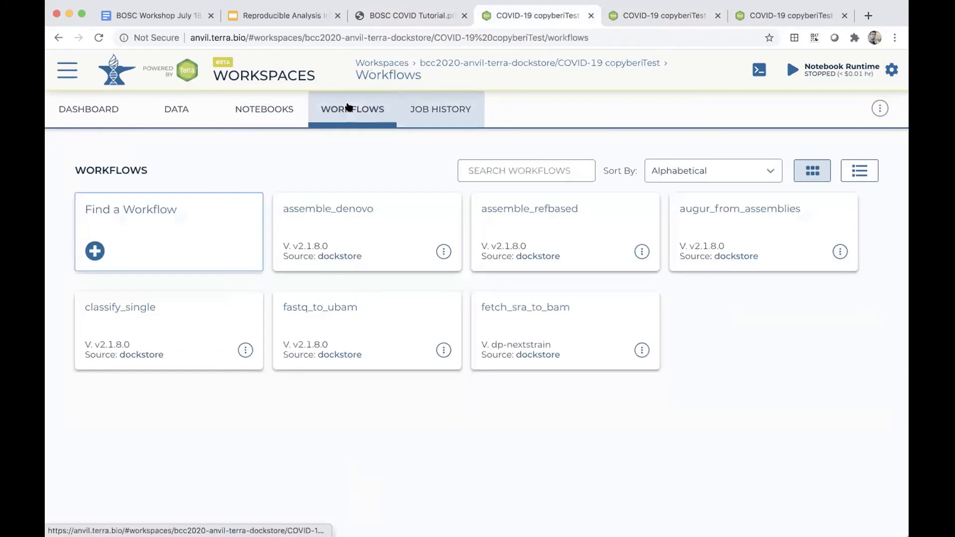
{"action": "left_click", "coordinate": [269, 111]}
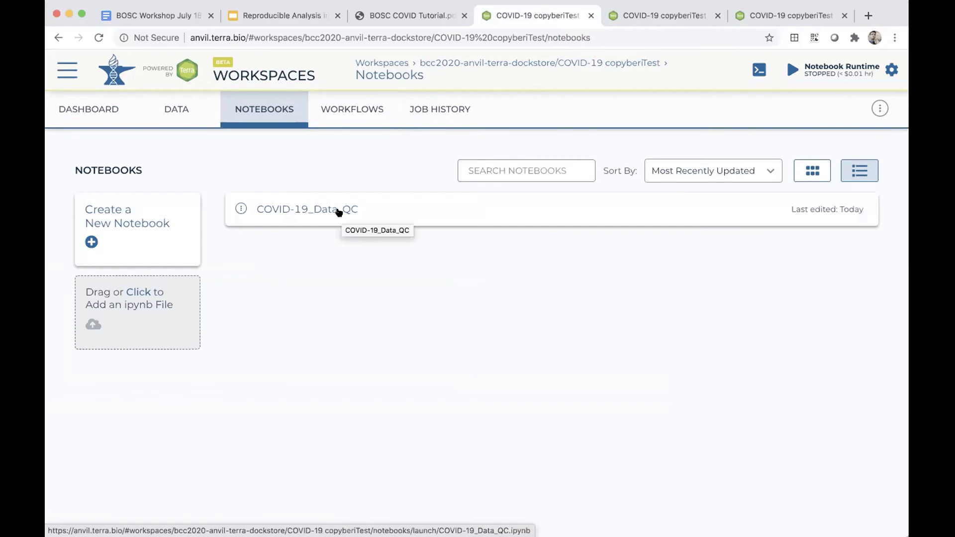
{"action": "left_click", "coordinate": [309, 210]}
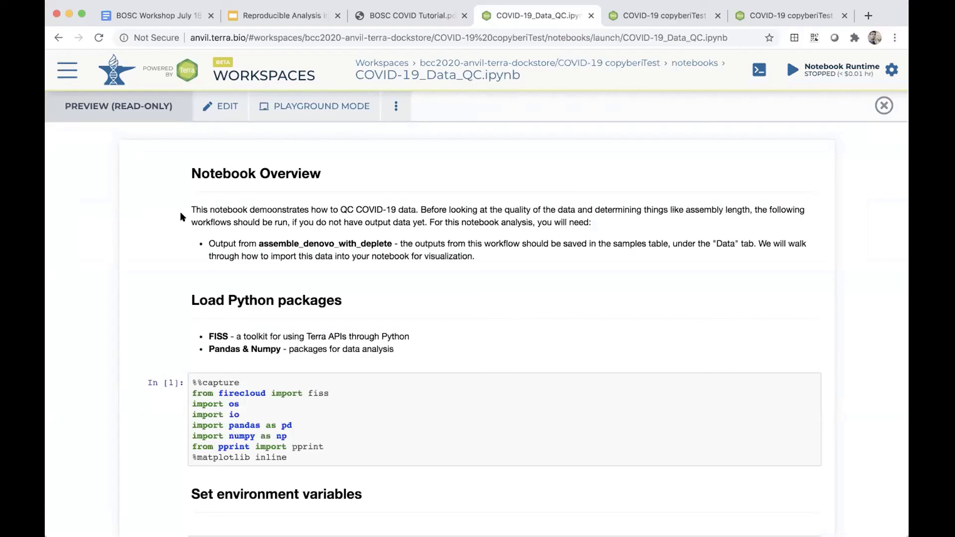
Look through the read-only notebook preview and launch the notebook in Playground mode, accepting the notice about unsaved edits.
{"action": "scroll", "coordinate": [180, 211], "scroll_direction": "down", "scroll_amount": 20}
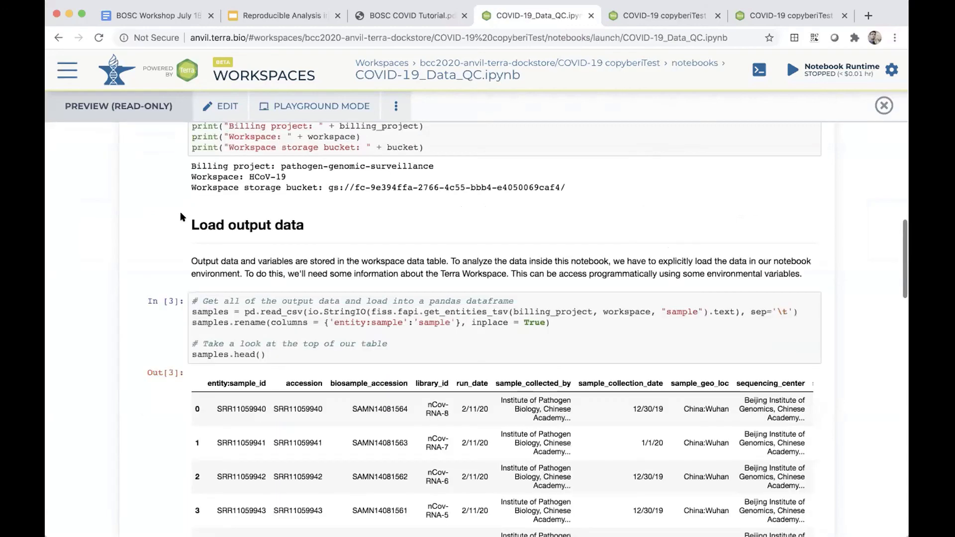
{"action": "scroll", "coordinate": [373, 291], "scroll_direction": "down", "scroll_amount": 8}
{"action": "scroll", "coordinate": [373, 294], "scroll_direction": "down", "scroll_amount": 4}
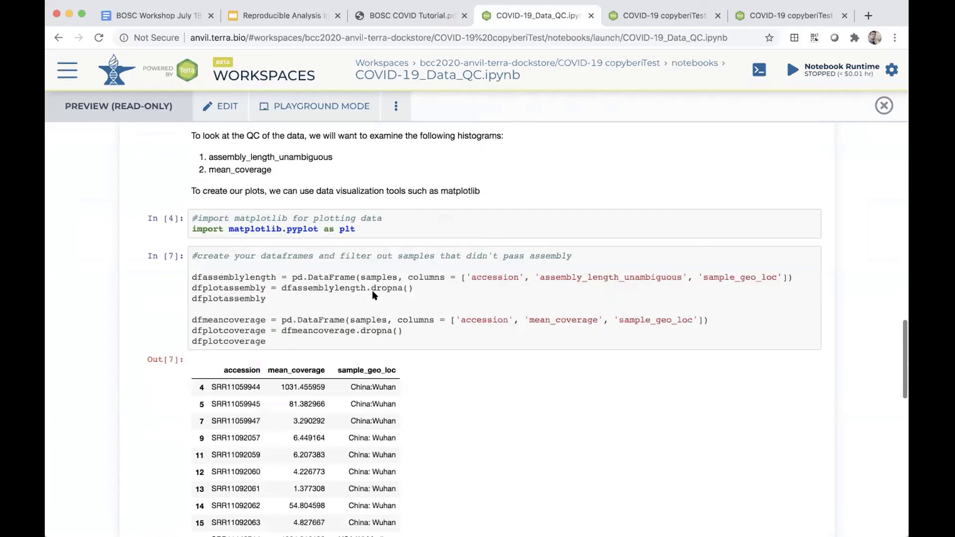
{"action": "scroll", "coordinate": [374, 295], "scroll_direction": "down", "scroll_amount": 5}
{"action": "scroll", "coordinate": [372, 294], "scroll_direction": "up", "scroll_amount": 20}
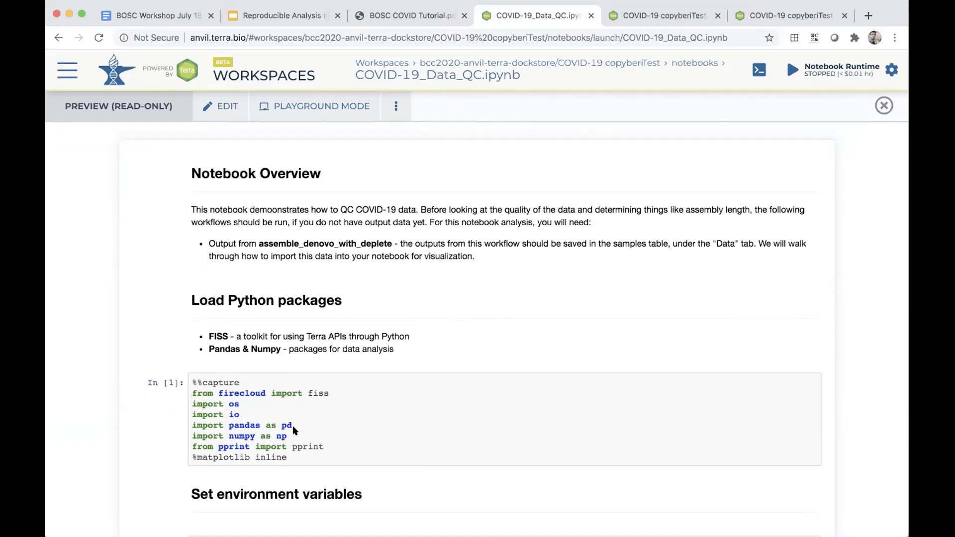
{"action": "scroll", "coordinate": [377, 392], "scroll_direction": "down", "scroll_amount": 1}
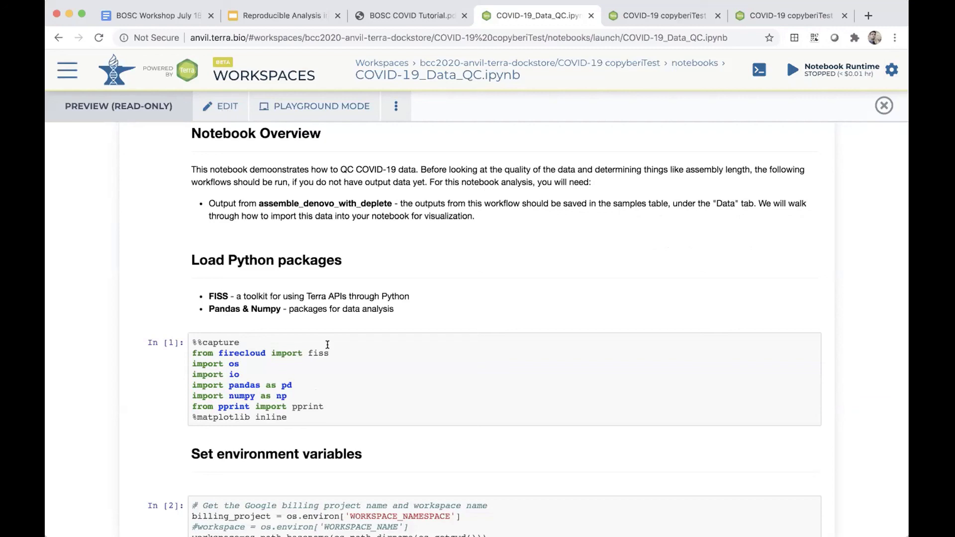
{"action": "left_click", "coordinate": [323, 106]}
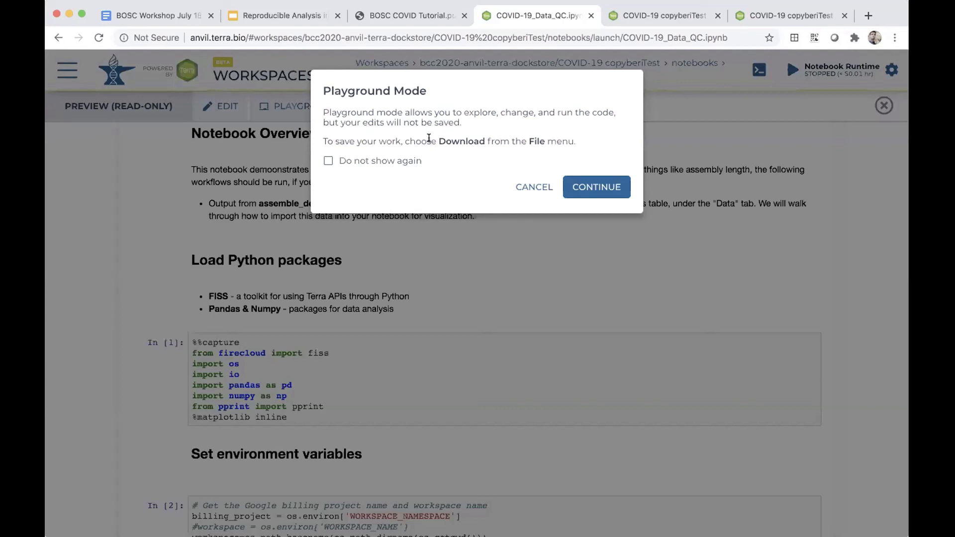
{"action": "left_click", "coordinate": [595, 189]}
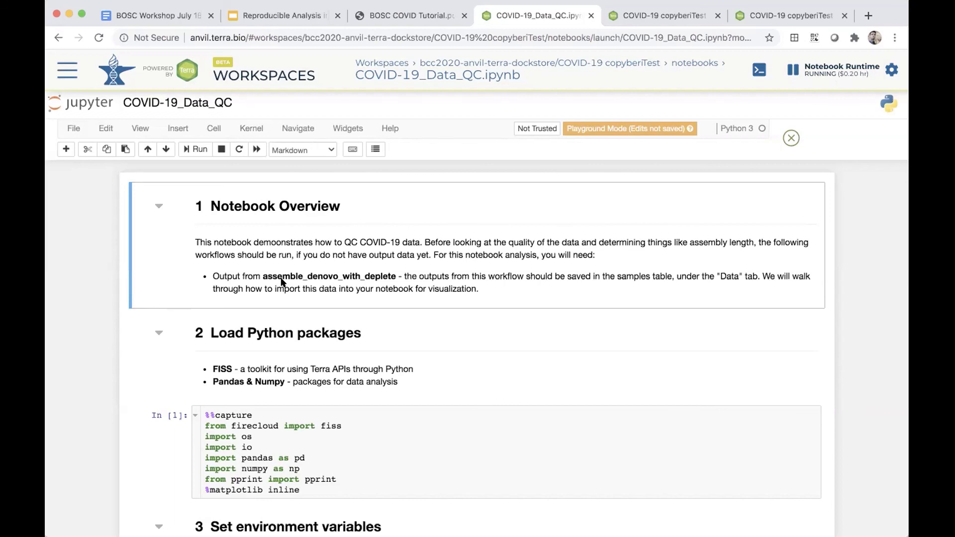
Run the code cell under Load Python packages that imports fiss, os, io, pandas, numpy and pprint.
{"action": "scroll", "coordinate": [278, 281], "scroll_direction": "down", "scroll_amount": 1}
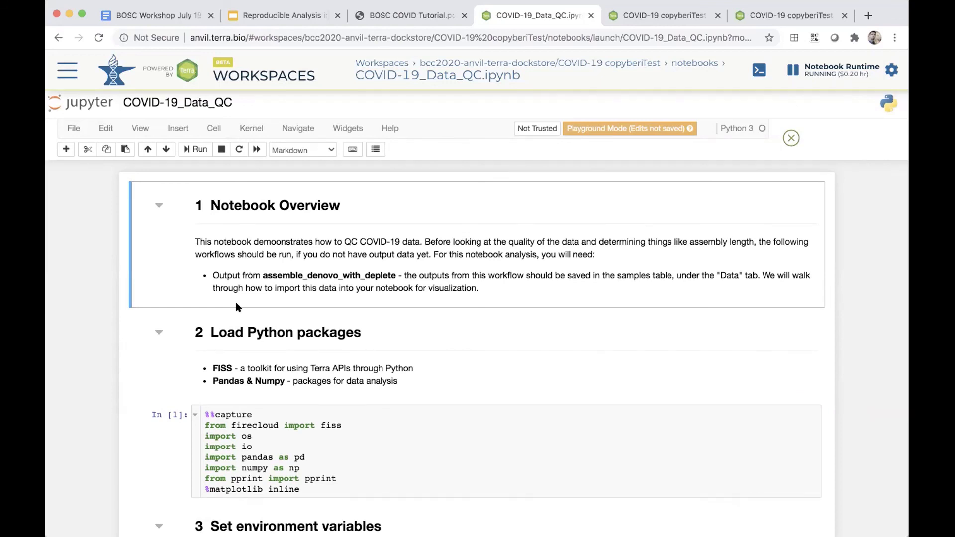
{"action": "left_click", "coordinate": [254, 340]}
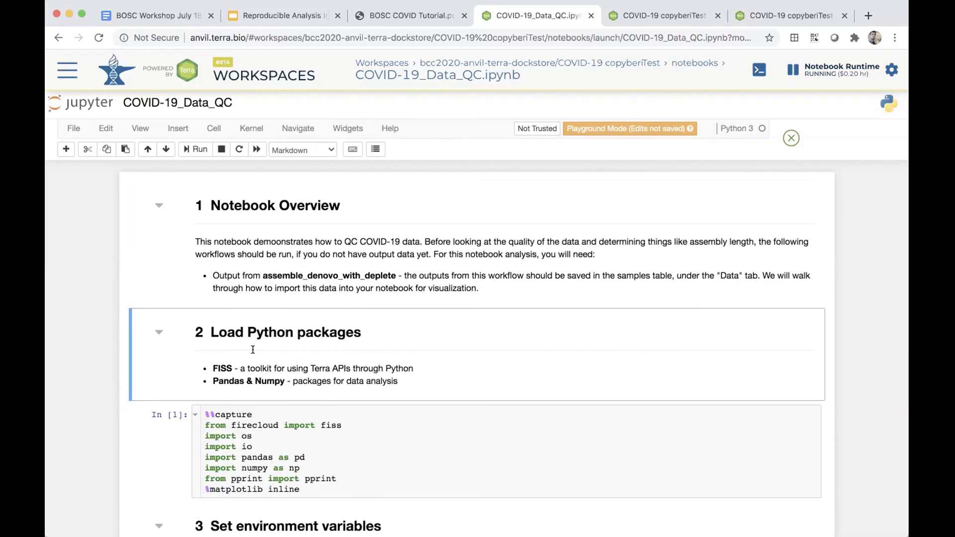
{"action": "left_click", "coordinate": [256, 457]}
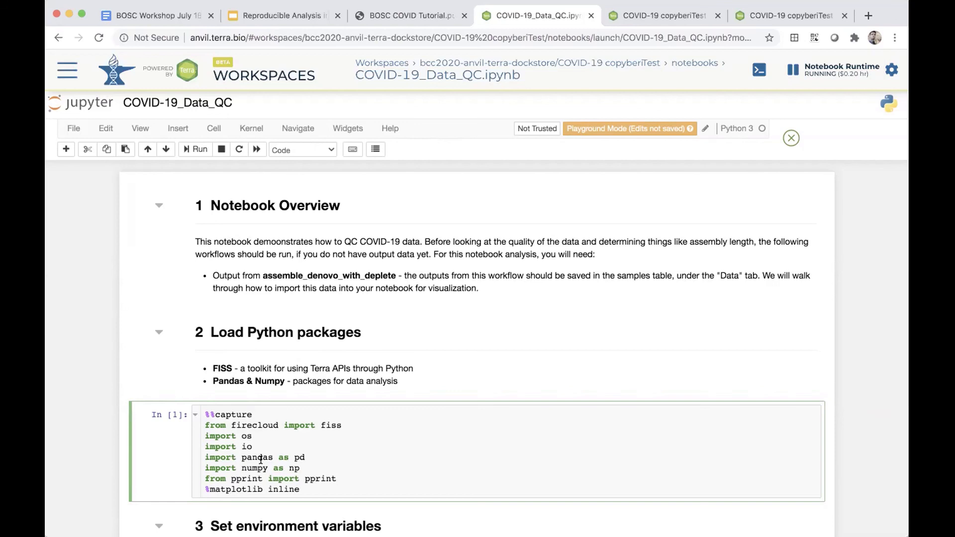
{"action": "scroll", "coordinate": [261, 458], "scroll_direction": "down", "scroll_amount": 1}
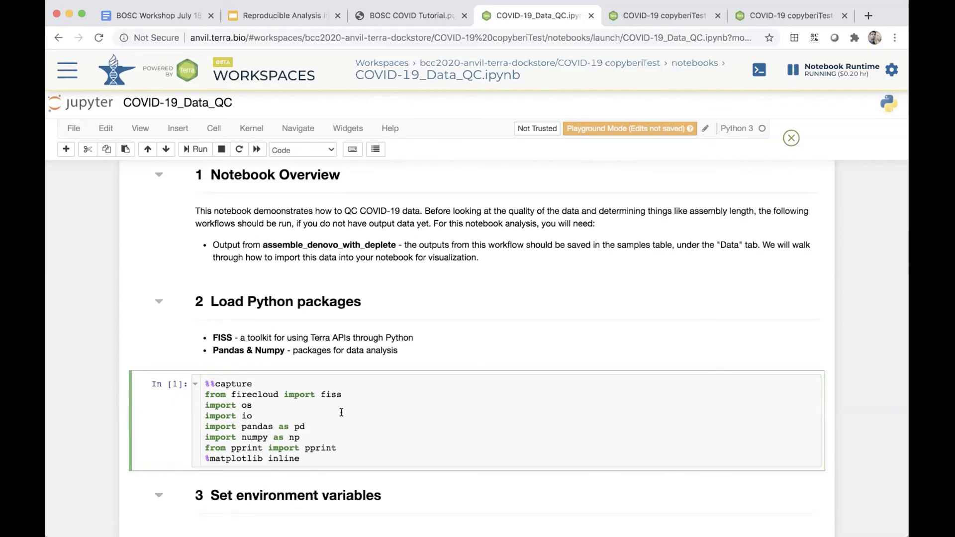
{"action": "left_click", "coordinate": [196, 151]}
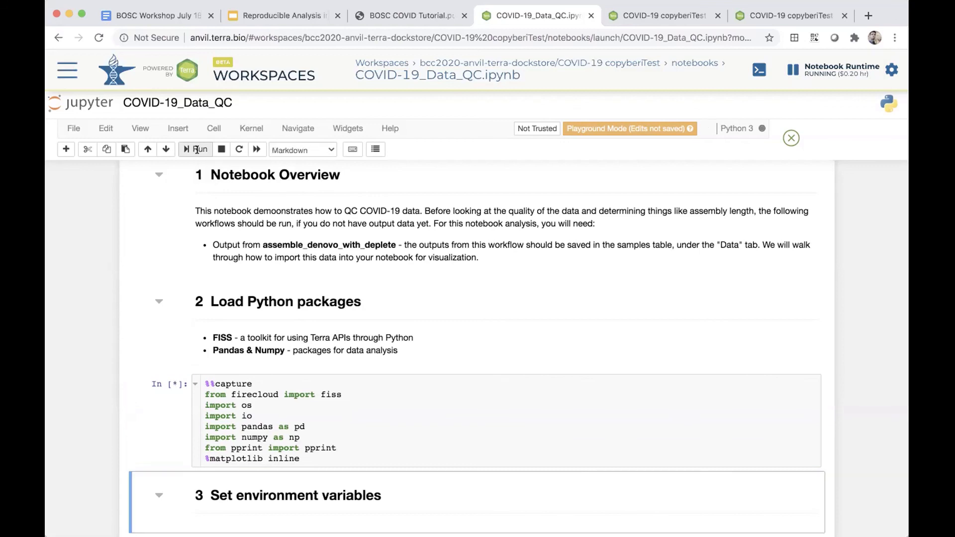
{"action": "left_click", "coordinate": [260, 407]}
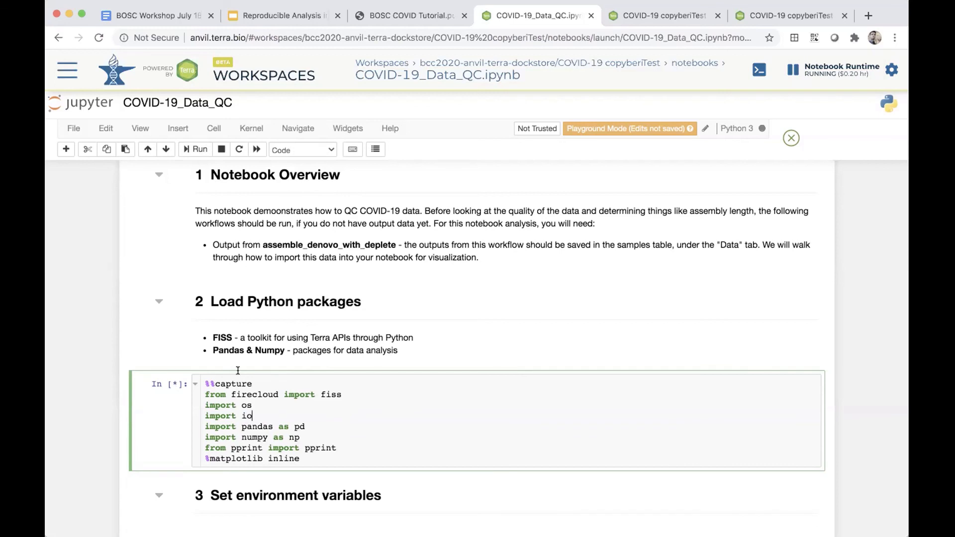
Run the code cell under Set environment variables that defines the billing project, workspace and storage bucket.
{"action": "scroll", "coordinate": [238, 370], "scroll_direction": "down", "scroll_amount": 2}
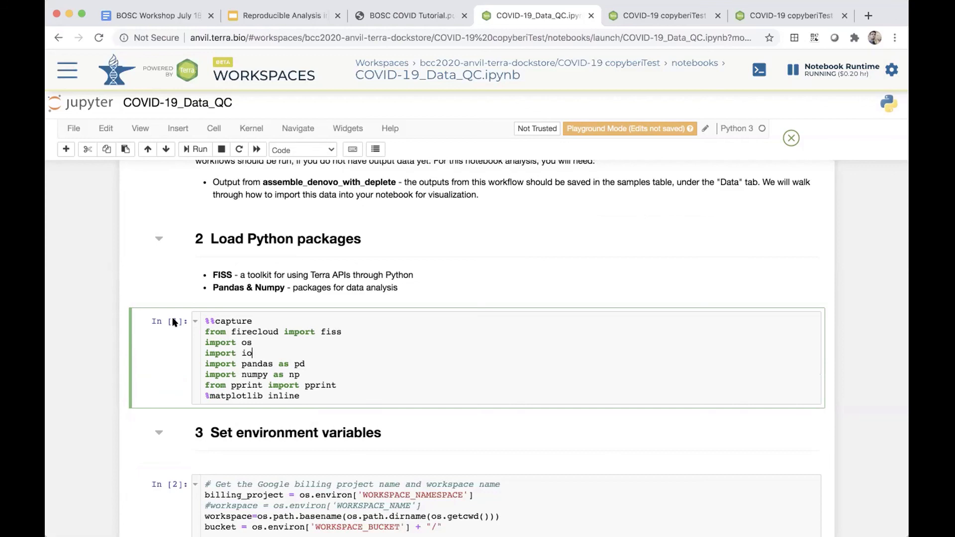
{"action": "scroll", "coordinate": [174, 322], "scroll_direction": "down", "scroll_amount": 3}
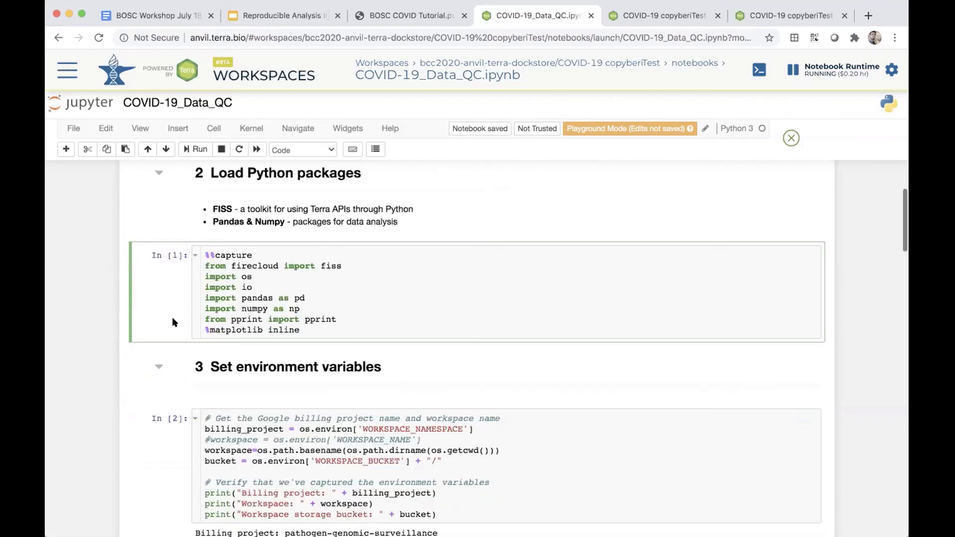
{"action": "scroll", "coordinate": [172, 322], "scroll_direction": "down", "scroll_amount": 2}
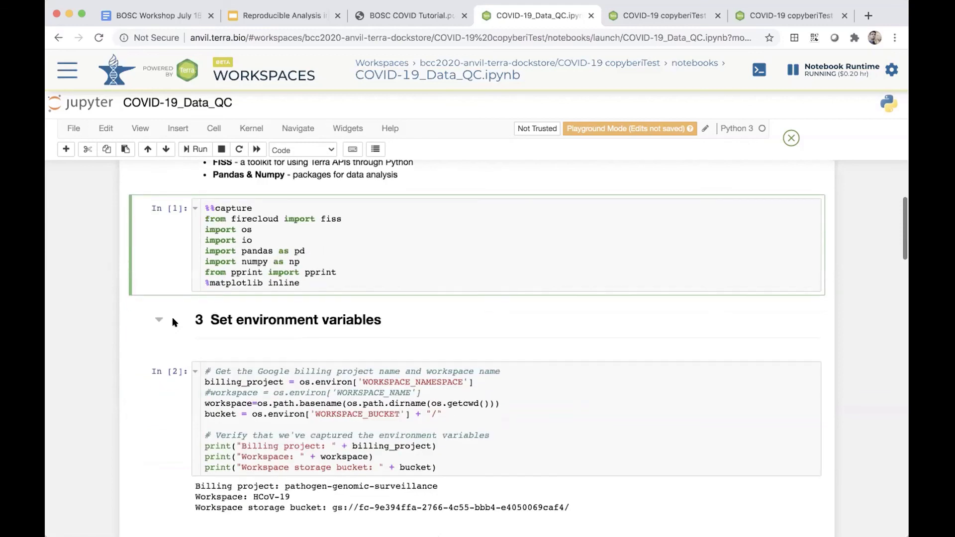
{"action": "scroll", "coordinate": [172, 322], "scroll_direction": "up", "scroll_amount": 3}
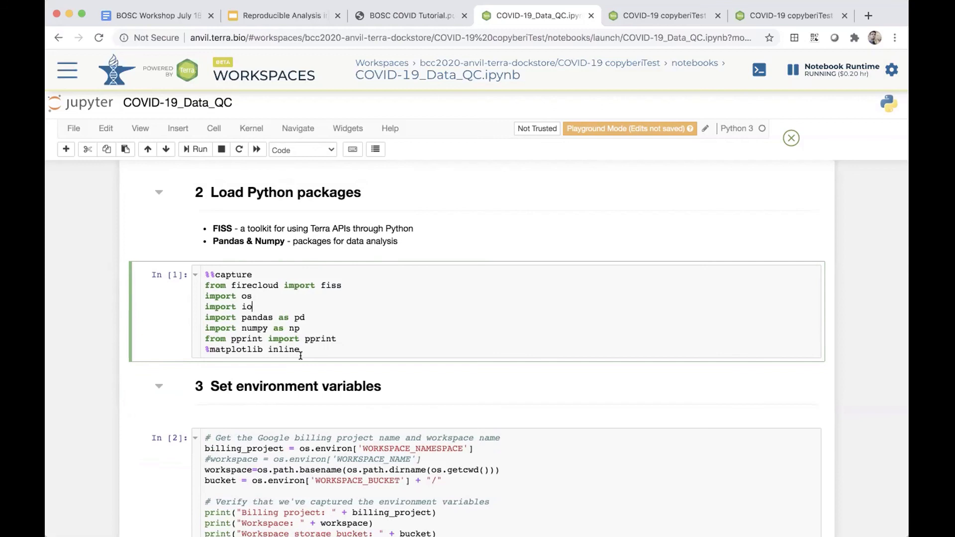
{"action": "scroll", "coordinate": [431, 348], "scroll_direction": "down", "scroll_amount": 6}
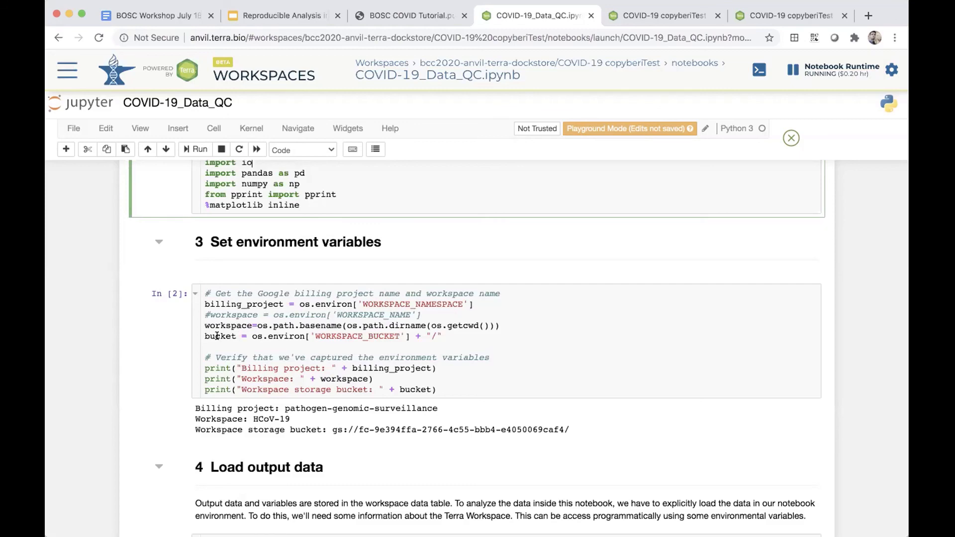
{"action": "scroll", "coordinate": [217, 336], "scroll_direction": "down", "scroll_amount": 1}
{"action": "scroll", "coordinate": [272, 278], "scroll_direction": "down", "scroll_amount": 3}
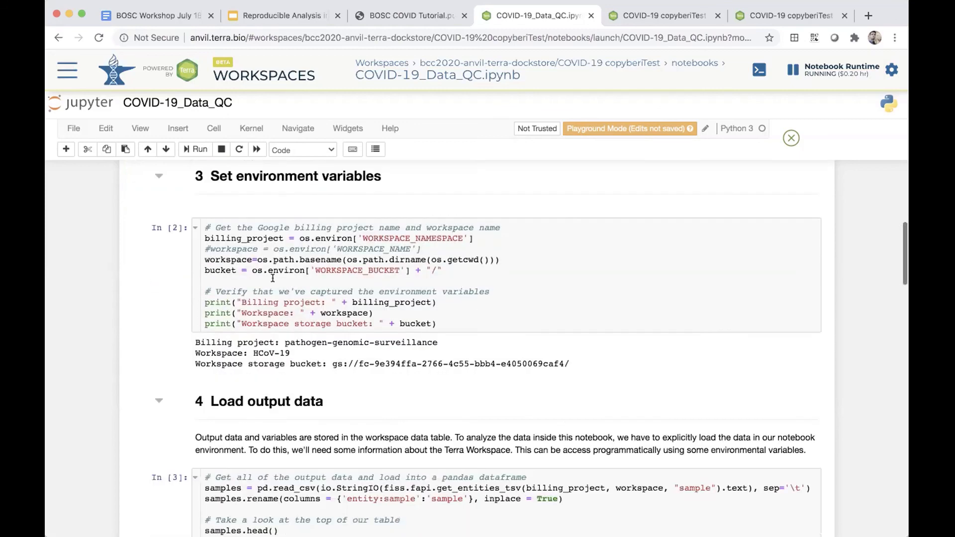
{"action": "left_click", "coordinate": [209, 237]}
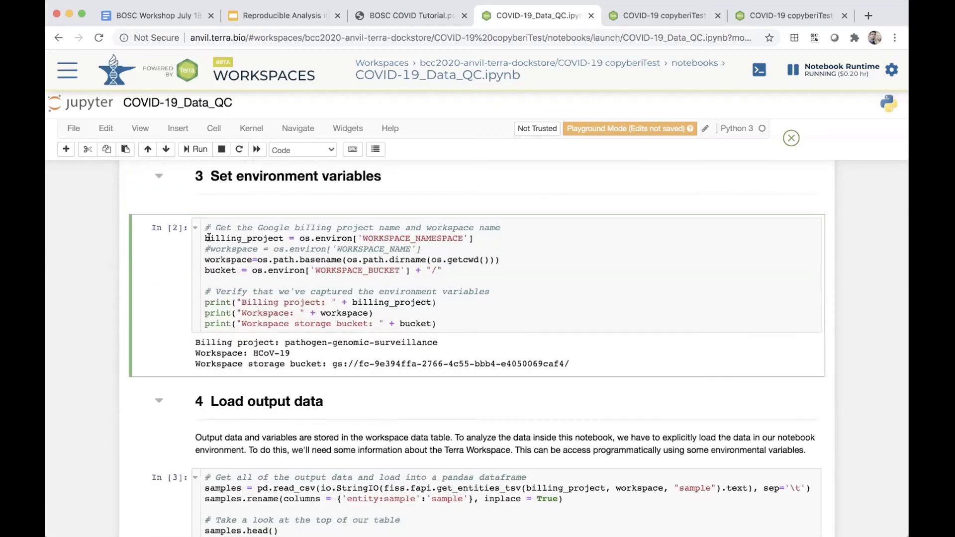
{"action": "left_click", "coordinate": [196, 150]}
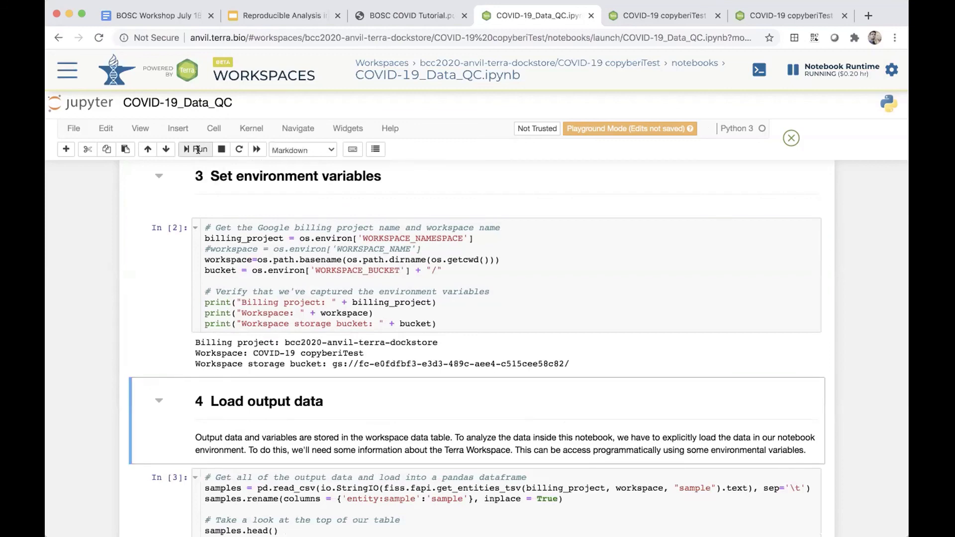
Examine the printed environment variables and the Load output data section with its code and samples table.
{"action": "scroll", "coordinate": [198, 151], "scroll_direction": "down", "scroll_amount": 1}
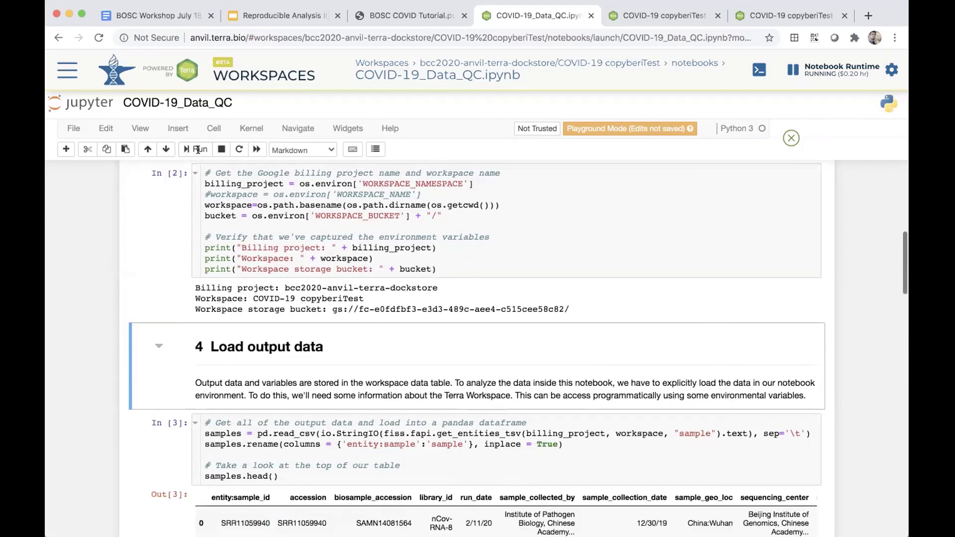
{"action": "scroll", "coordinate": [266, 362], "scroll_direction": "down", "scroll_amount": 1}
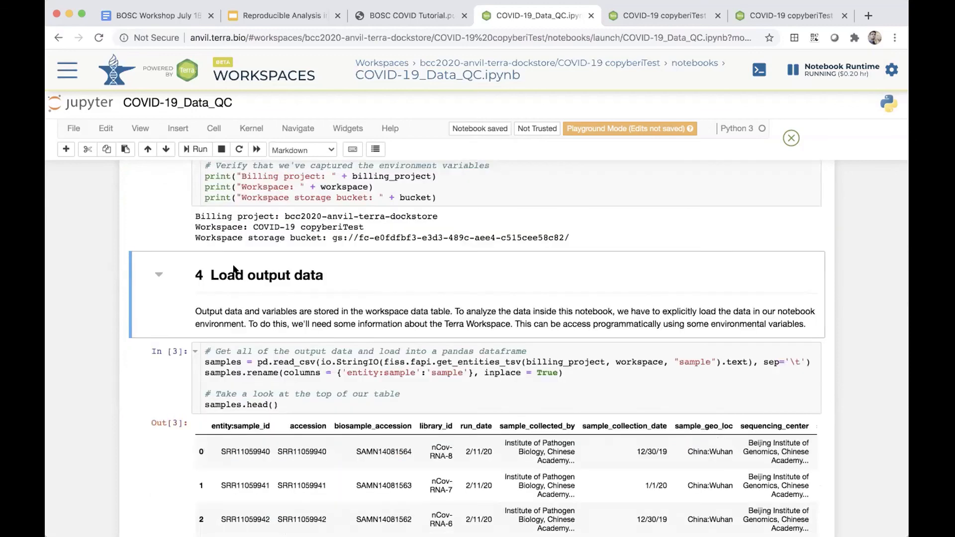
{"action": "scroll", "coordinate": [232, 270], "scroll_direction": "down", "scroll_amount": 1}
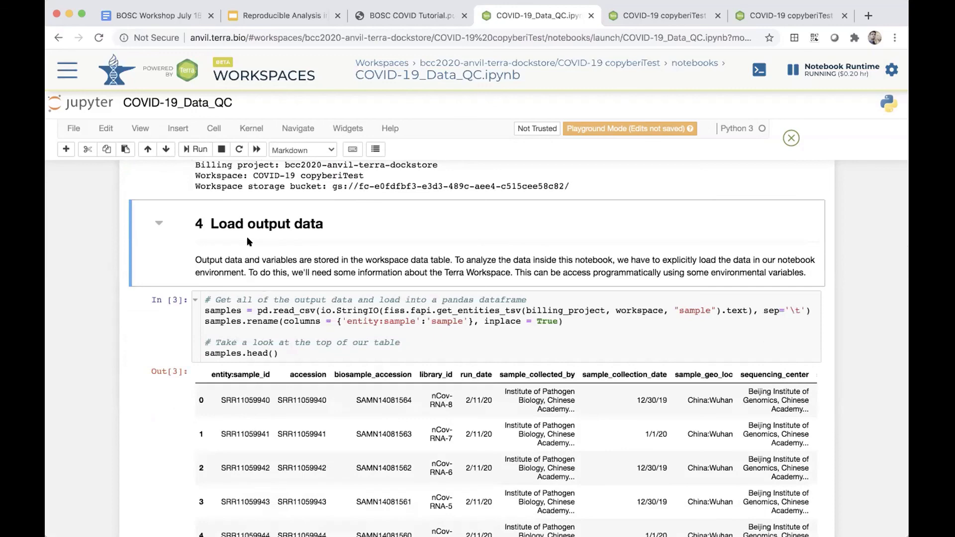
{"action": "scroll", "coordinate": [247, 239], "scroll_direction": "down", "scroll_amount": 1}
{"action": "scroll", "coordinate": [249, 241], "scroll_direction": "down", "scroll_amount": 1}
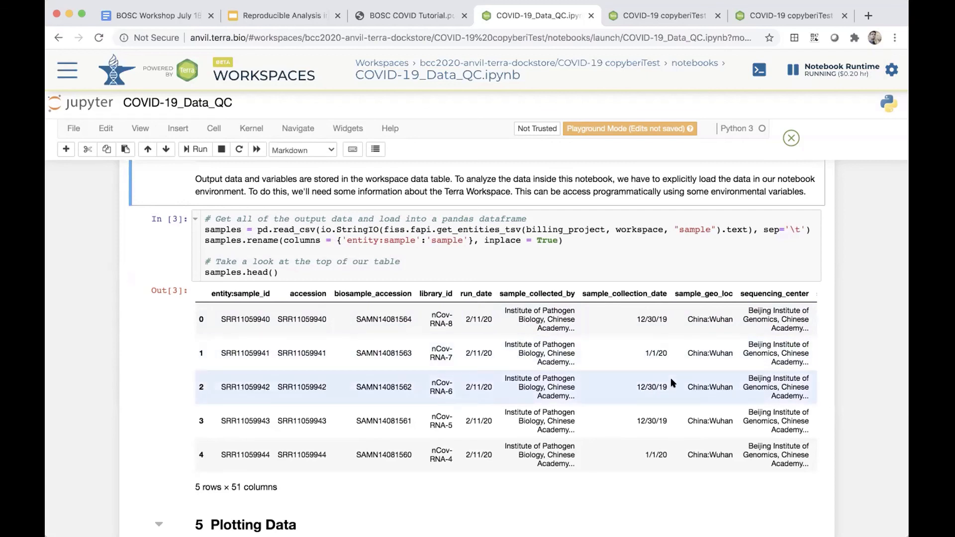
Run the Load output data cell that reads the workspace's sample table into a pandas dataframe and displays its first rows.
{"action": "left_click", "coordinate": [367, 256]}
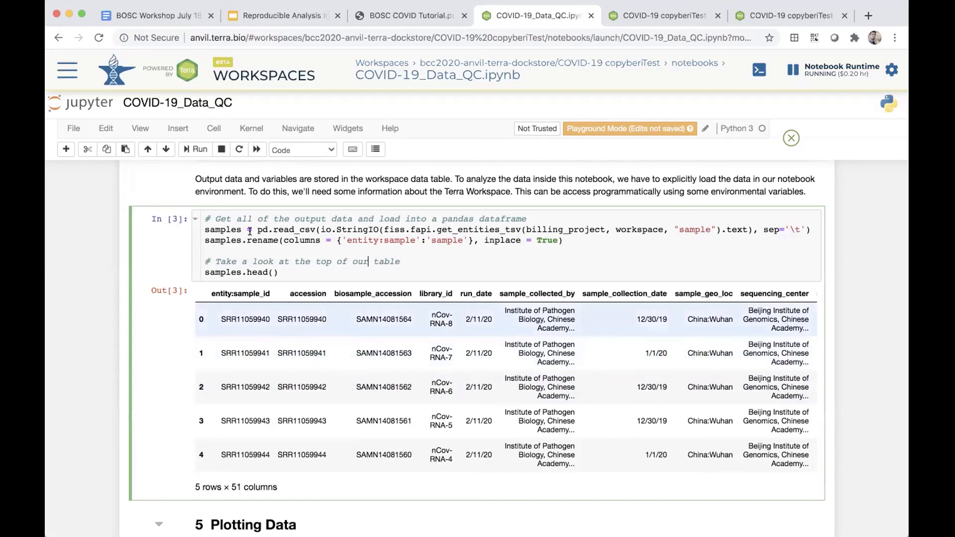
{"action": "left_click", "coordinate": [187, 150]}
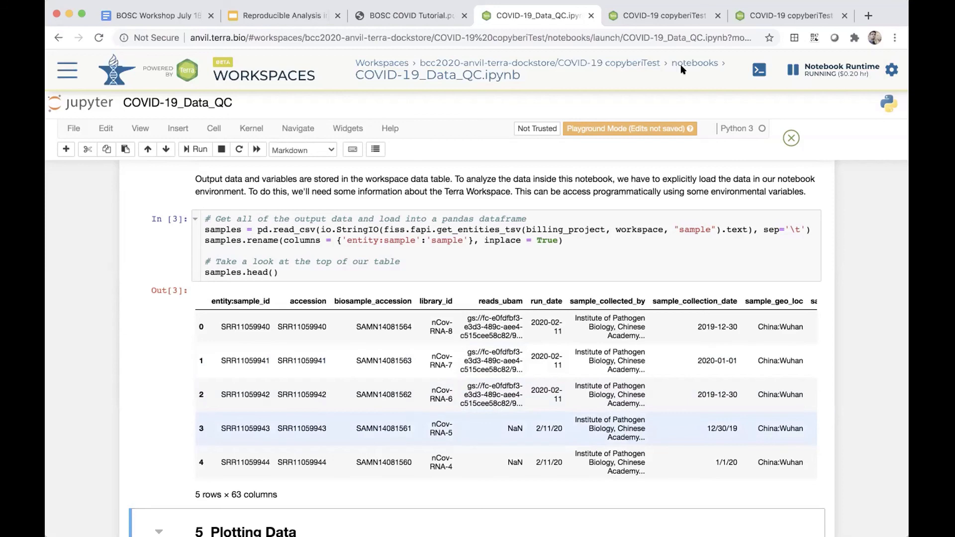
View the sample table in the workspace data and compare it with the notebook's dataframe output, including the reads_ubam column.
{"action": "left_click", "coordinate": [659, 18]}
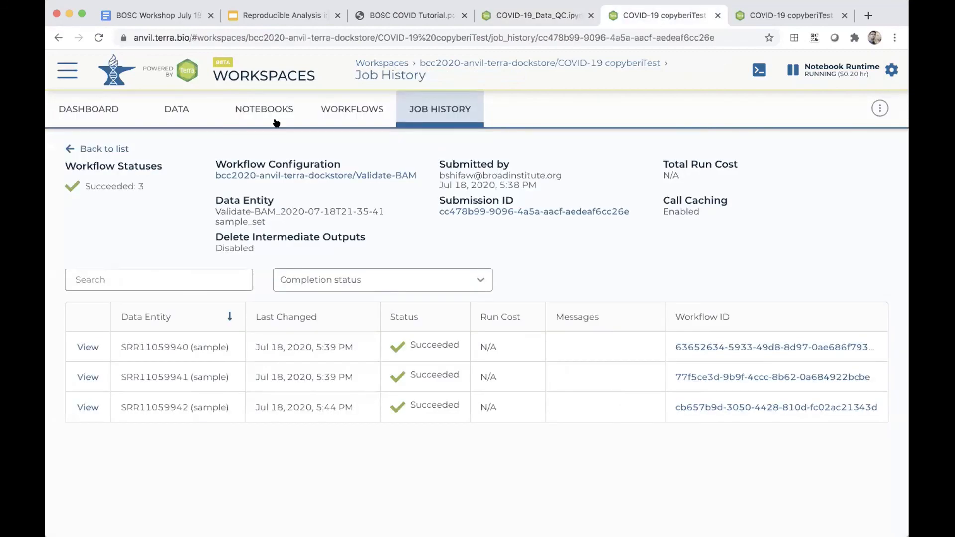
{"action": "left_click", "coordinate": [169, 122]}
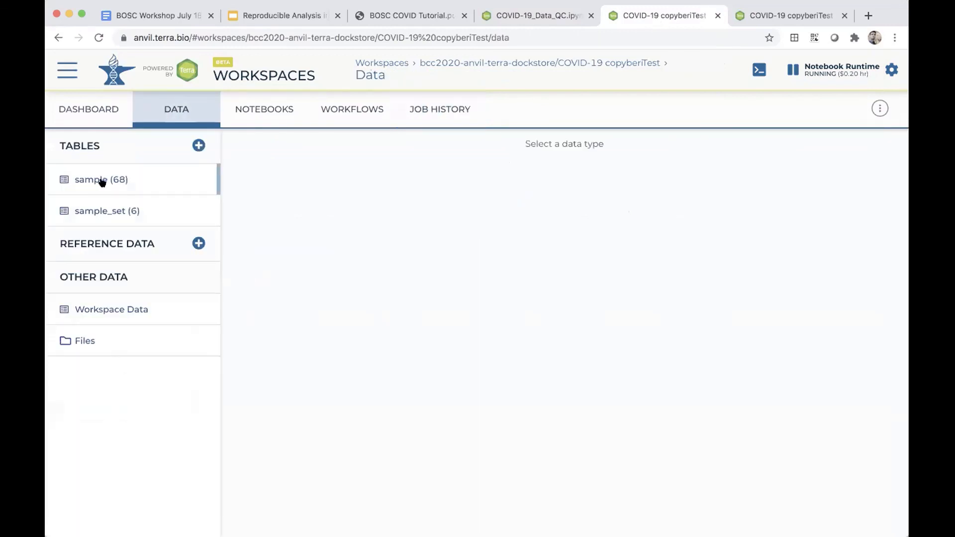
{"action": "left_click", "coordinate": [102, 182]}
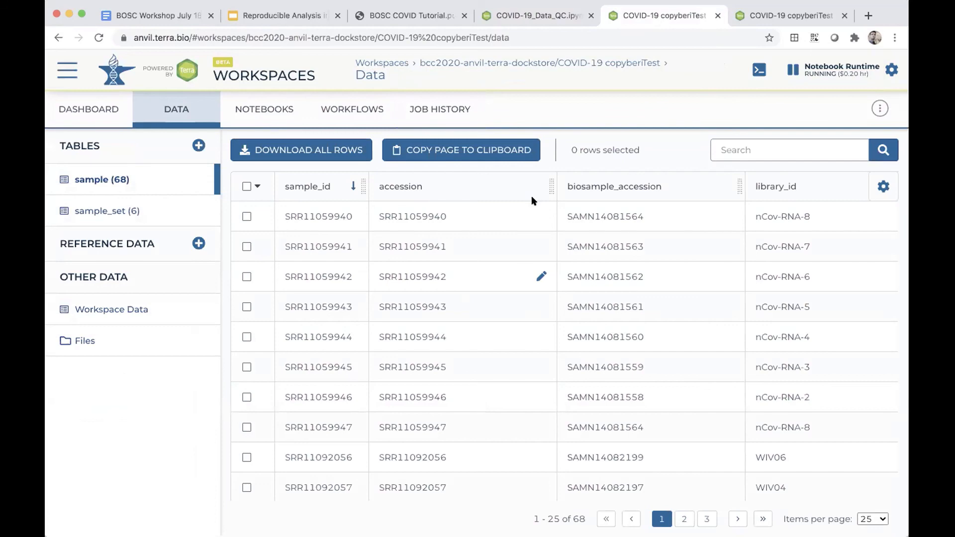
{"action": "left_click", "coordinate": [541, 17]}
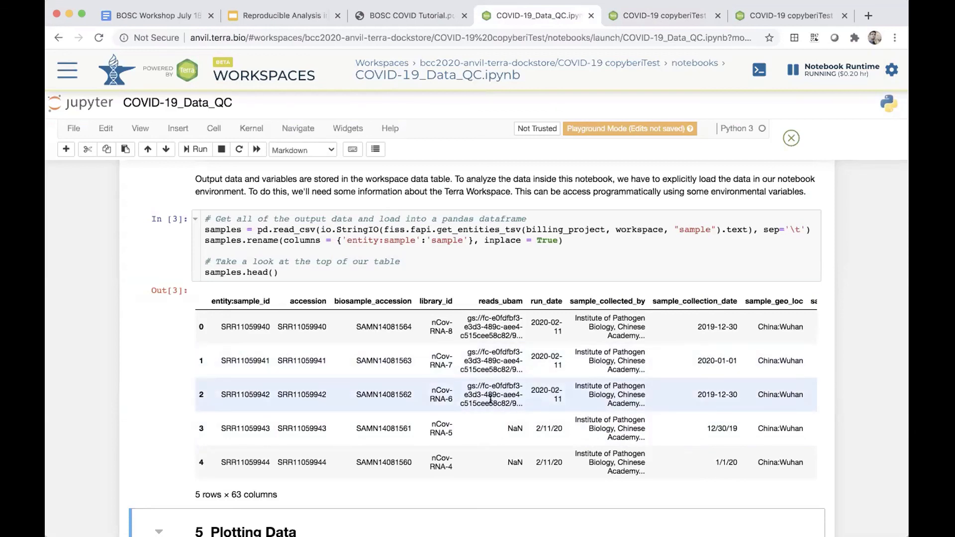
{"action": "left_click_drag", "start_coordinate": [490, 398], "coordinate": [478, 321]}
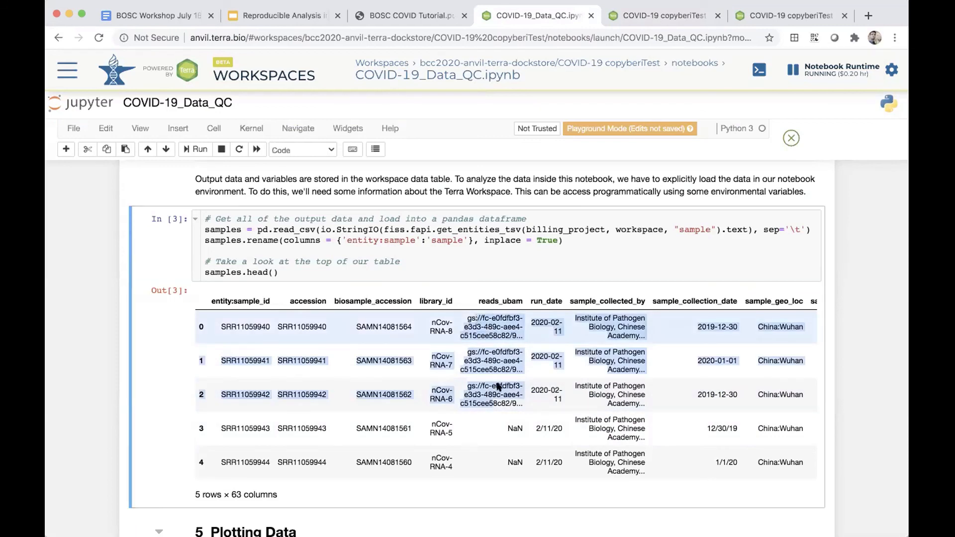
{"action": "left_click", "coordinate": [501, 427]}
{"action": "scroll", "coordinate": [501, 432], "scroll_direction": "down", "scroll_amount": 1}
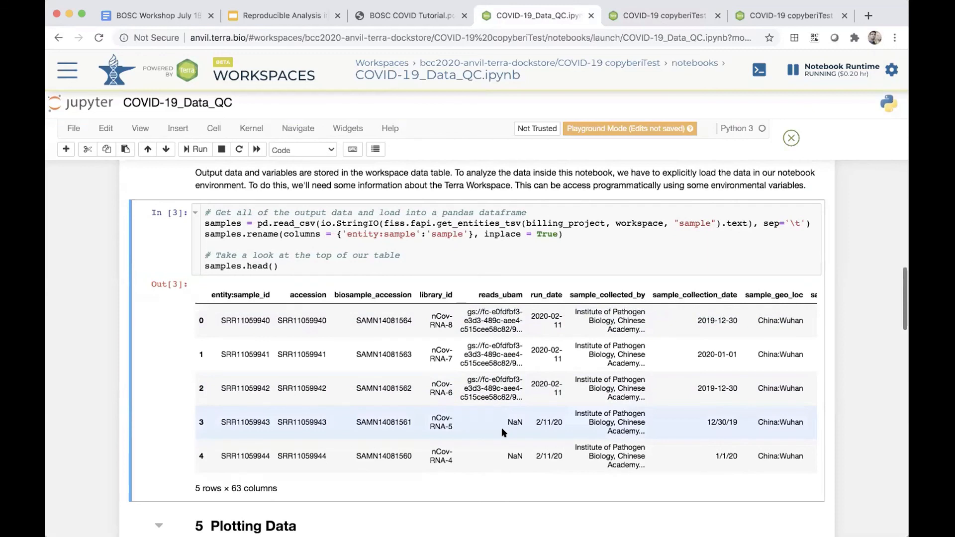
{"action": "scroll", "coordinate": [501, 432], "scroll_direction": "down", "scroll_amount": 1}
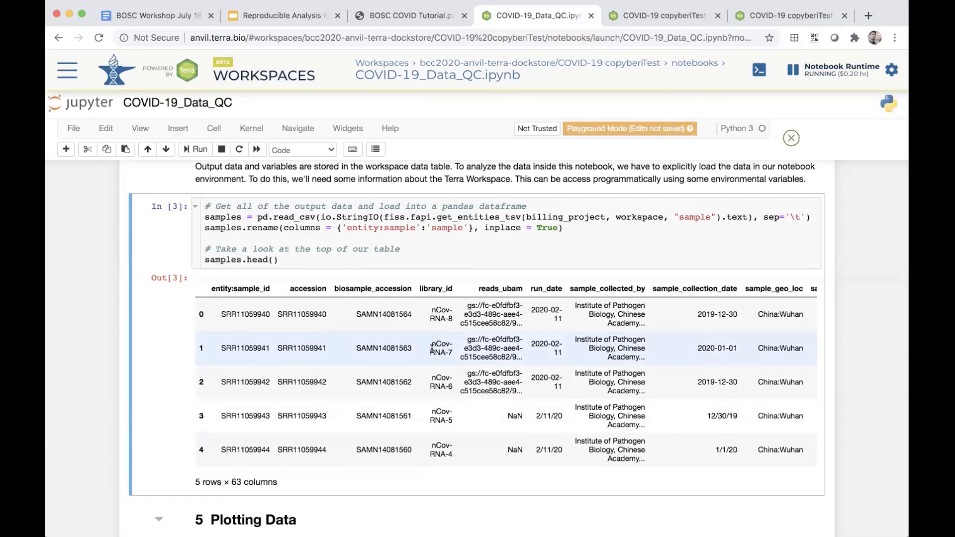
Run the code cell under Plotting Data that imports matplotlib.pyplot as plt.
{"action": "scroll", "coordinate": [432, 348], "scroll_direction": "down", "scroll_amount": 5}
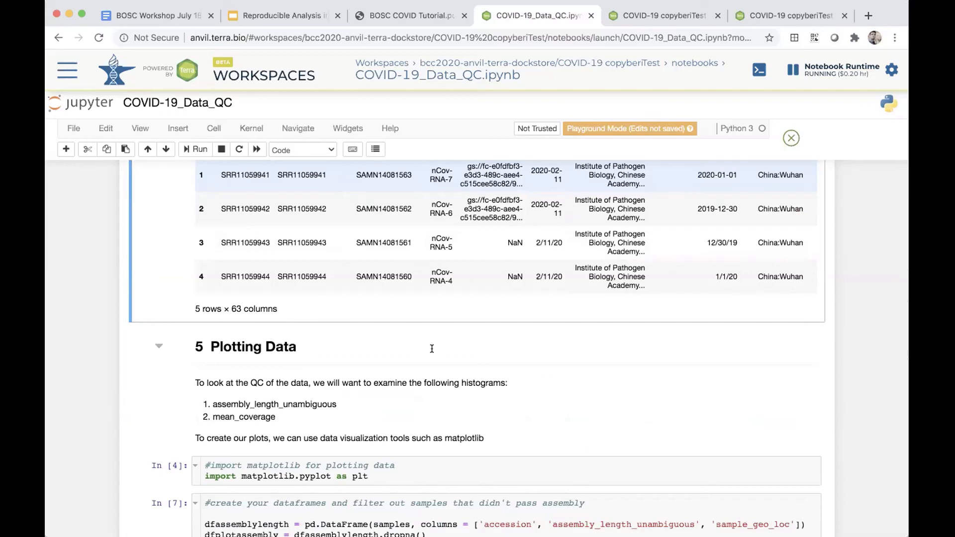
{"action": "scroll", "coordinate": [432, 348], "scroll_direction": "down", "scroll_amount": 1}
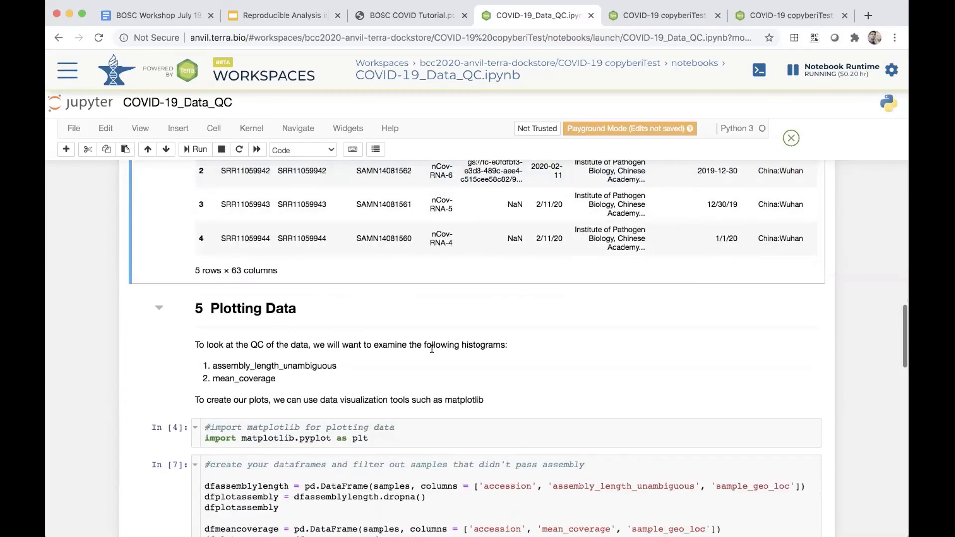
{"action": "scroll", "coordinate": [432, 349], "scroll_direction": "down", "scroll_amount": 2}
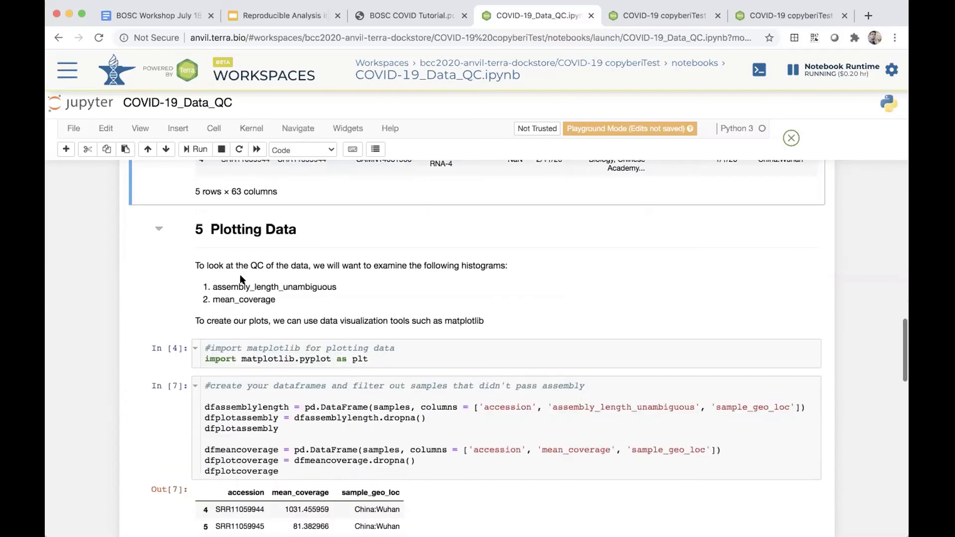
{"action": "left_click", "coordinate": [242, 228]}
{"action": "scroll", "coordinate": [243, 228], "scroll_direction": "down", "scroll_amount": 1}
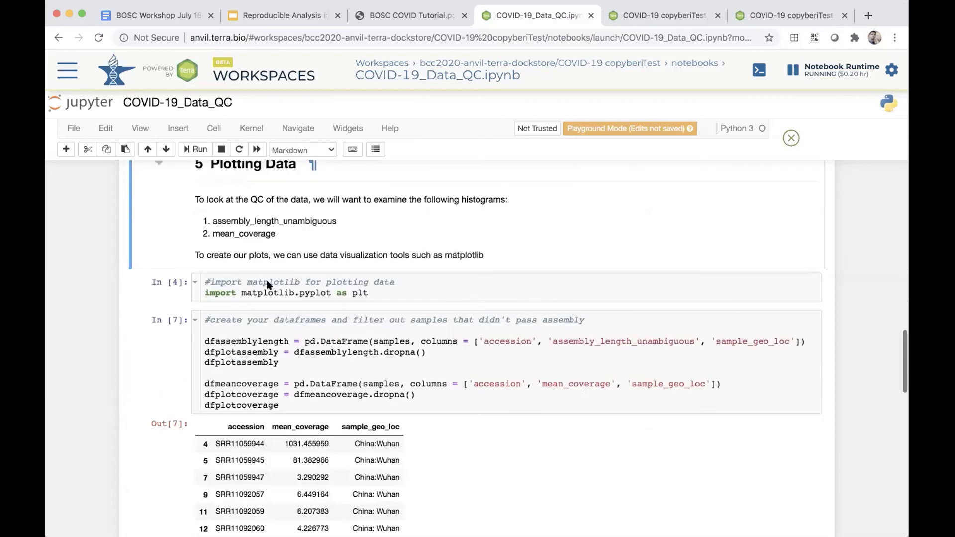
{"action": "scroll", "coordinate": [331, 341], "scroll_direction": "down", "scroll_amount": 1}
{"action": "scroll", "coordinate": [331, 341], "scroll_direction": "up", "scroll_amount": 1}
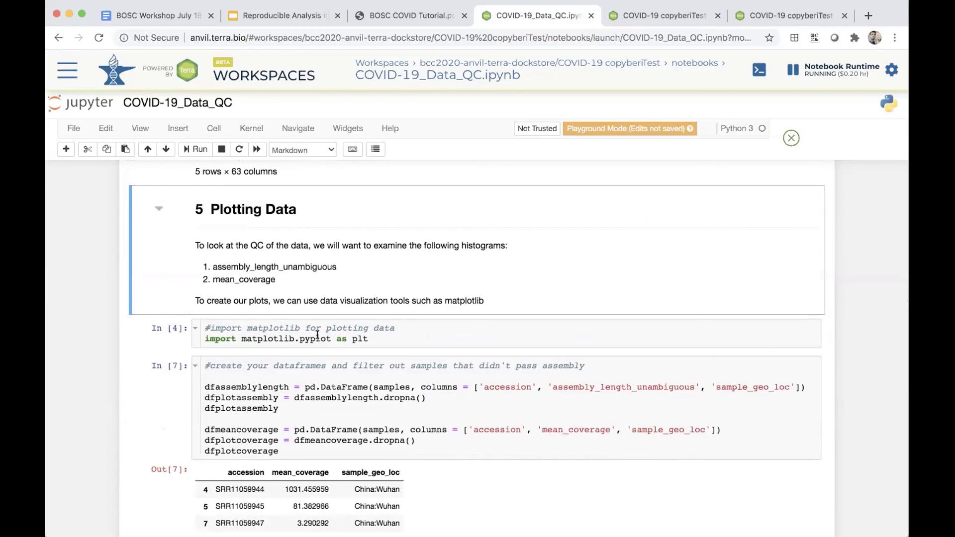
{"action": "left_click", "coordinate": [317, 338]}
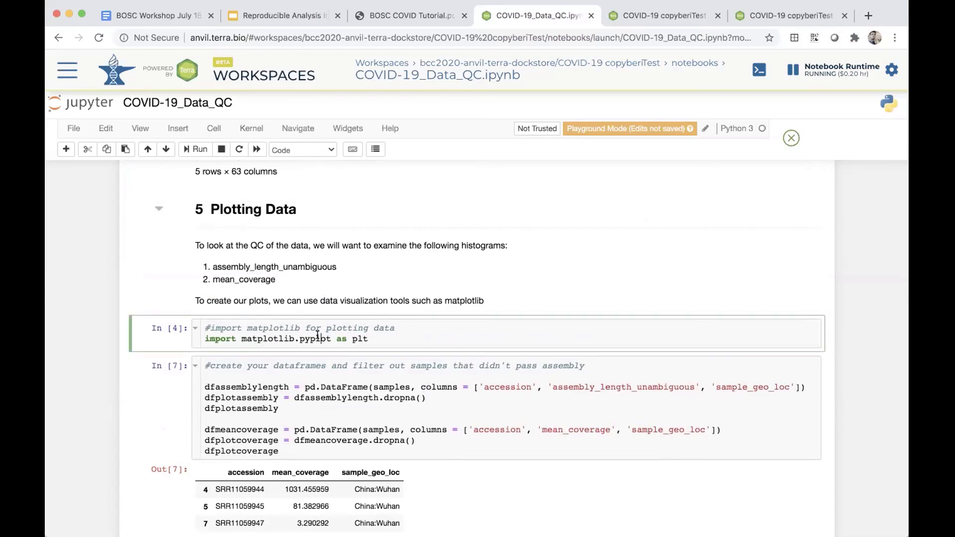
{"action": "left_click", "coordinate": [194, 150]}
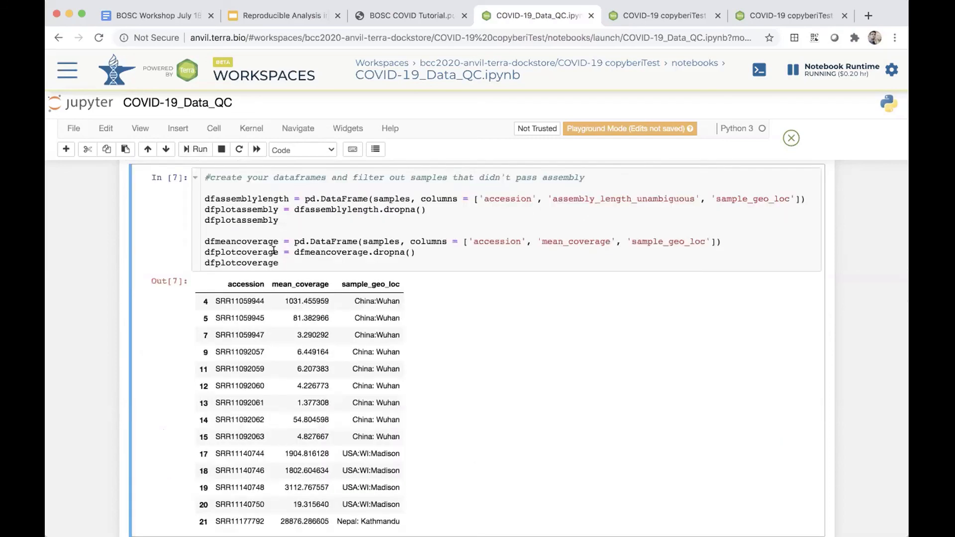
Review the dataframe code against the samples table and run the cell that creates the assembly length and mean coverage dataframes.
{"action": "scroll", "coordinate": [273, 250], "scroll_direction": "up", "scroll_amount": 2}
{"action": "scroll", "coordinate": [273, 250], "scroll_direction": "up", "scroll_amount": 3}
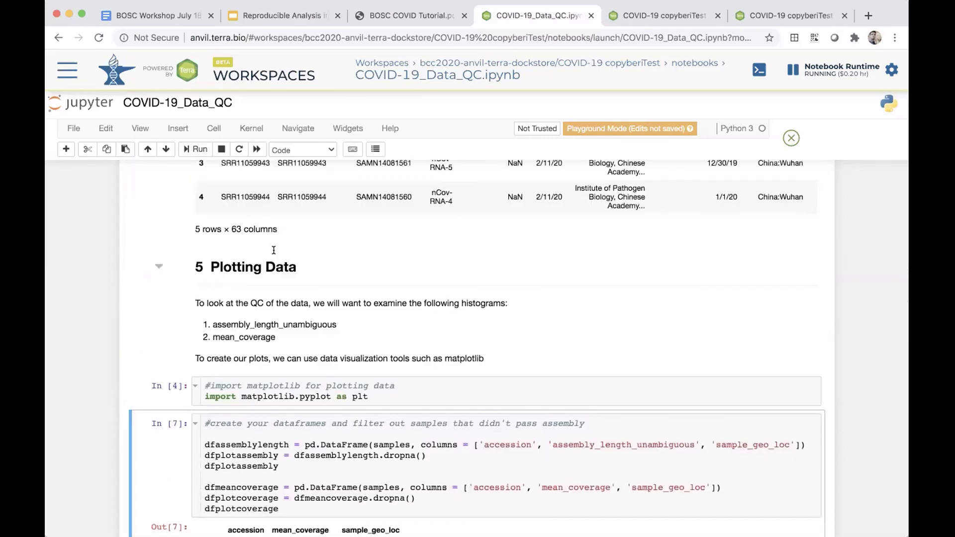
{"action": "scroll", "coordinate": [274, 250], "scroll_direction": "down", "scroll_amount": 3}
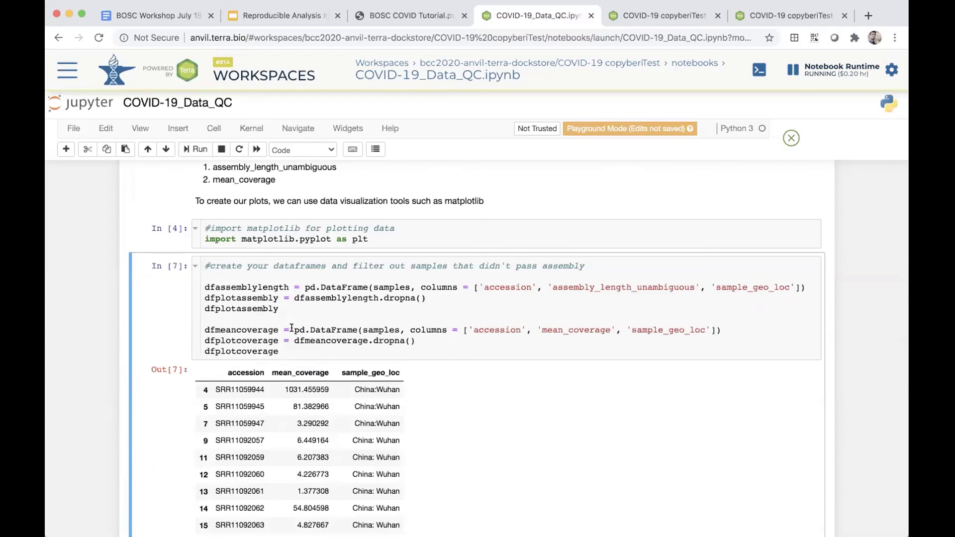
{"action": "scroll", "coordinate": [291, 328], "scroll_direction": "up", "scroll_amount": 1}
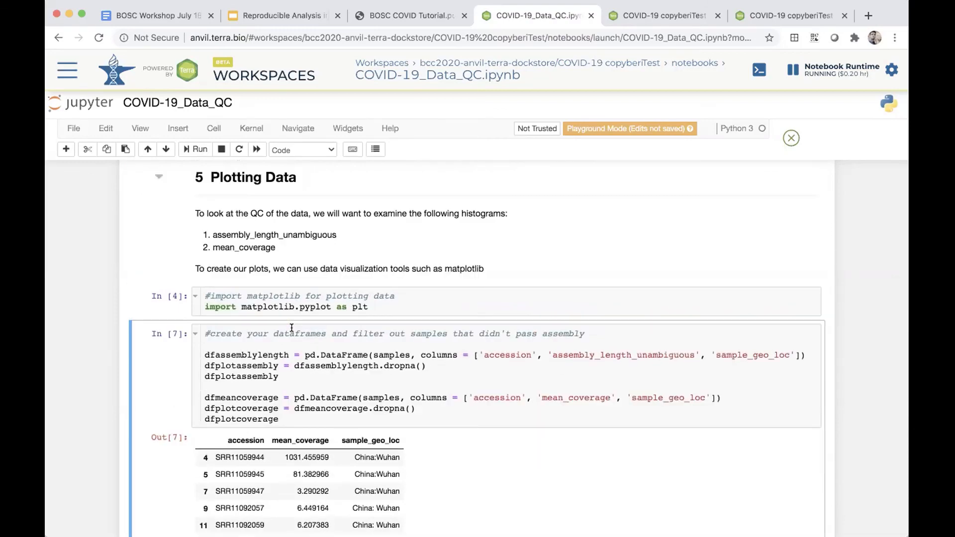
{"action": "scroll", "coordinate": [292, 328], "scroll_direction": "up", "scroll_amount": 1}
{"action": "scroll", "coordinate": [305, 327], "scroll_direction": "up", "scroll_amount": 10}
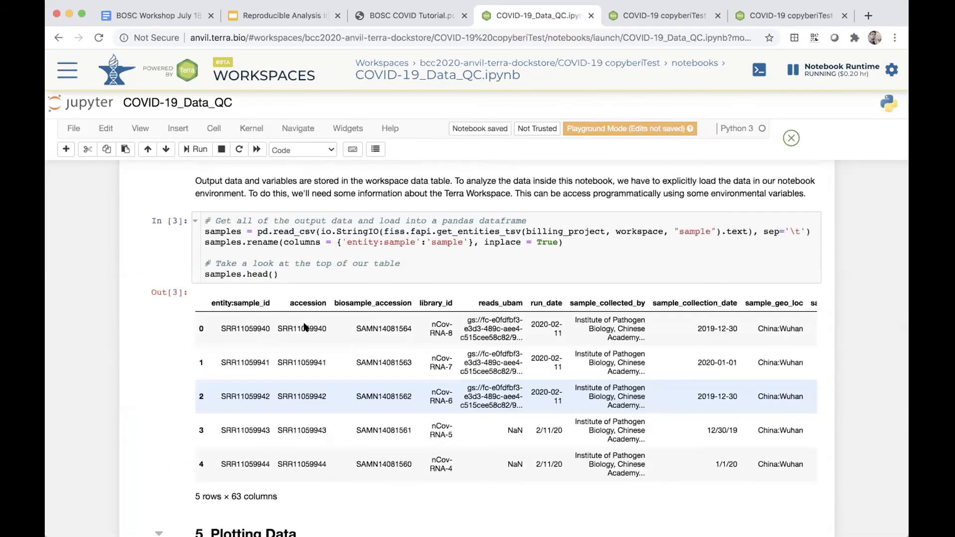
{"action": "scroll", "coordinate": [305, 327], "scroll_direction": "down", "scroll_amount": 10}
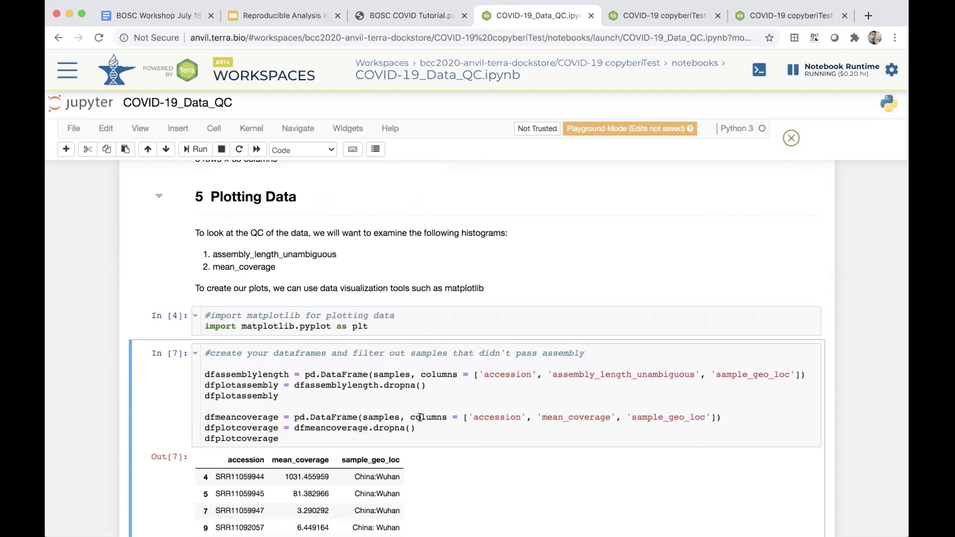
{"action": "left_click", "coordinate": [429, 398]}
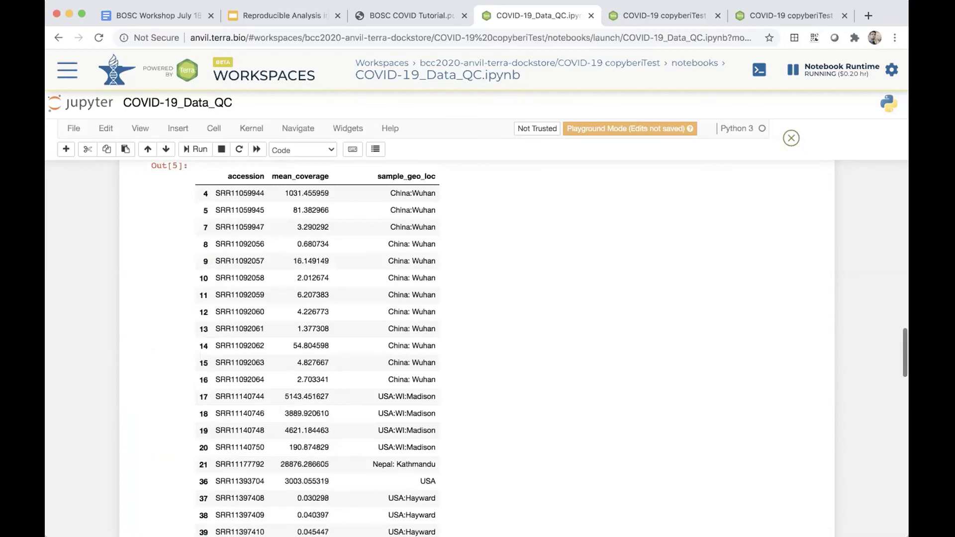
Compare the mean coverage output with the cell's code and highlight dfplotcoverage in its last line.
{"action": "scroll", "coordinate": [477, 348], "scroll_direction": "up", "scroll_amount": 1}
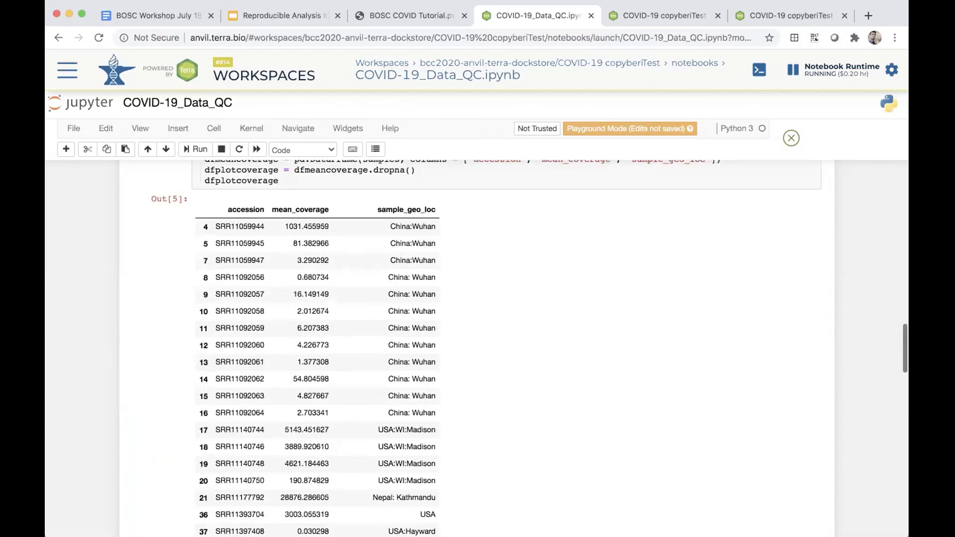
{"action": "scroll", "coordinate": [478, 348], "scroll_direction": "up", "scroll_amount": 6}
{"action": "scroll", "coordinate": [477, 348], "scroll_direction": "down", "scroll_amount": 3}
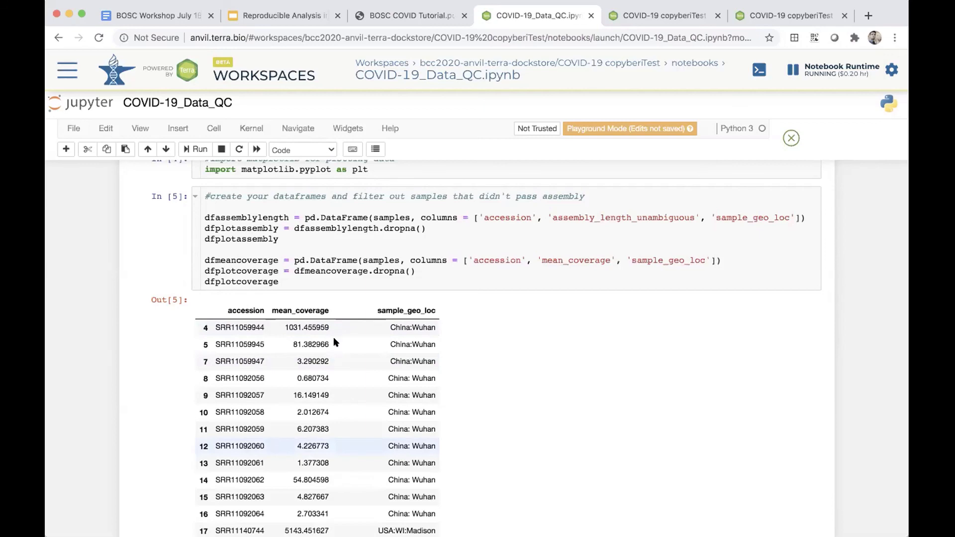
{"action": "scroll", "coordinate": [333, 336], "scroll_direction": "down", "scroll_amount": 4}
{"action": "scroll", "coordinate": [333, 336], "scroll_direction": "up", "scroll_amount": 4}
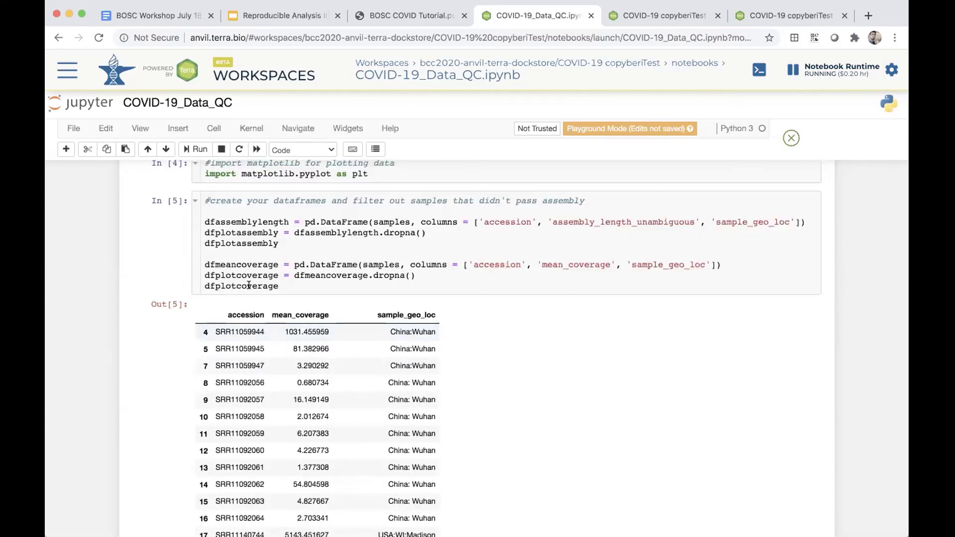
{"action": "double_click", "coordinate": [248, 286]}
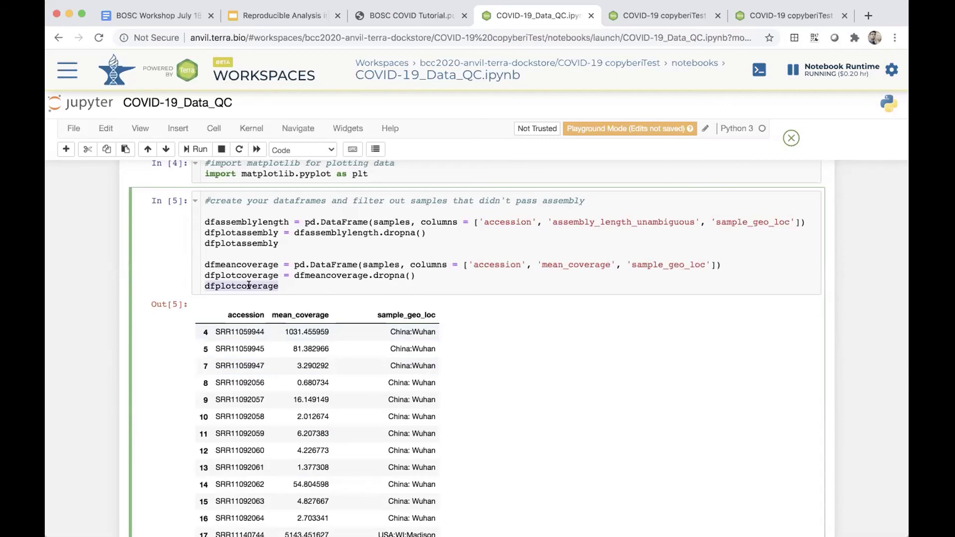
Look through the full mean coverage table down to the plotting cell and return to its first rows.
{"action": "scroll", "coordinate": [249, 285], "scroll_direction": "down", "scroll_amount": 3}
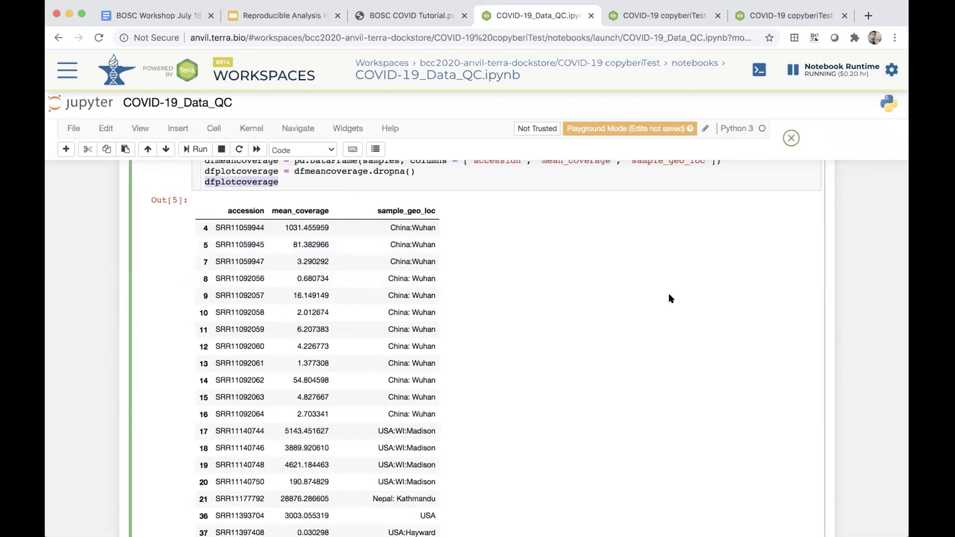
{"action": "scroll", "coordinate": [669, 295], "scroll_direction": "down", "scroll_amount": 1}
{"action": "scroll", "coordinate": [668, 298], "scroll_direction": "down", "scroll_amount": 4}
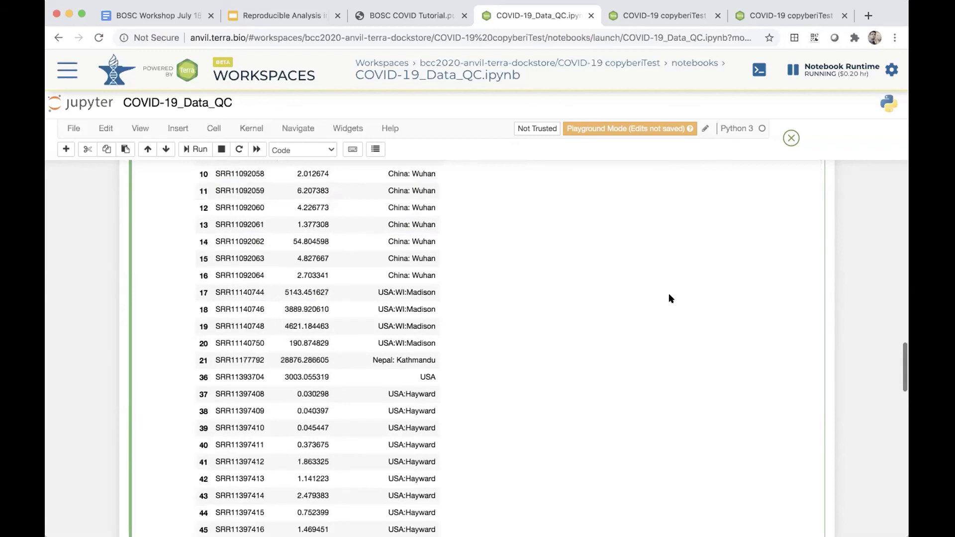
{"action": "scroll", "coordinate": [669, 299], "scroll_direction": "down", "scroll_amount": 1}
{"action": "scroll", "coordinate": [668, 298], "scroll_direction": "down", "scroll_amount": 6}
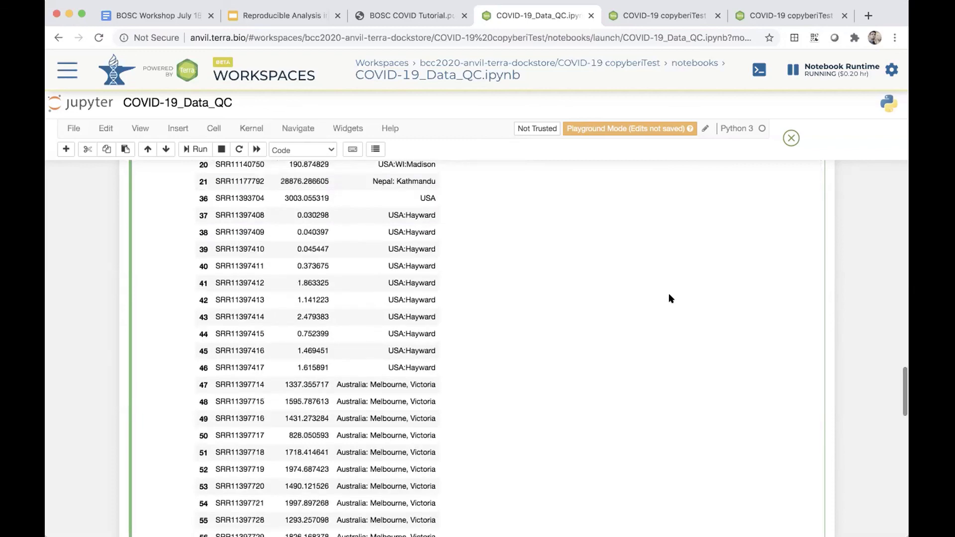
{"action": "scroll", "coordinate": [668, 299], "scroll_direction": "down", "scroll_amount": 6}
{"action": "scroll", "coordinate": [669, 295], "scroll_direction": "down", "scroll_amount": 3}
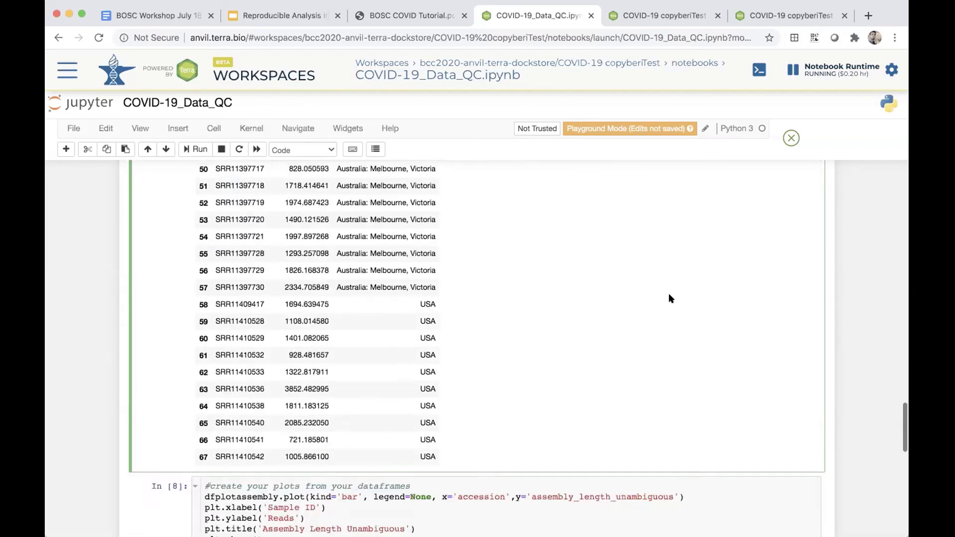
{"action": "scroll", "coordinate": [669, 294], "scroll_direction": "up", "scroll_amount": 2}
{"action": "scroll", "coordinate": [669, 295], "scroll_direction": "up", "scroll_amount": 1}
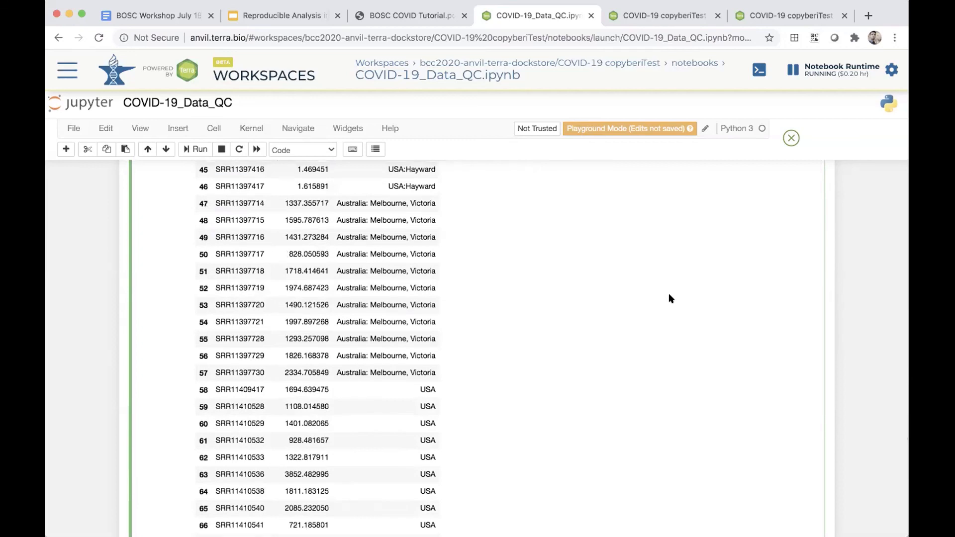
{"action": "scroll", "coordinate": [669, 298], "scroll_direction": "up", "scroll_amount": 1}
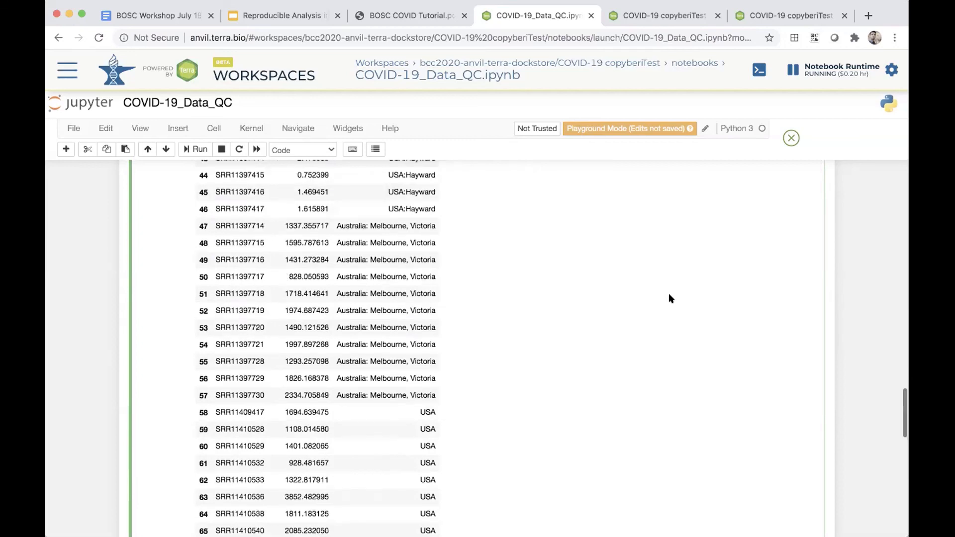
{"action": "scroll", "coordinate": [668, 298], "scroll_direction": "up", "scroll_amount": 5}
{"action": "scroll", "coordinate": [668, 299], "scroll_direction": "up", "scroll_amount": 4}
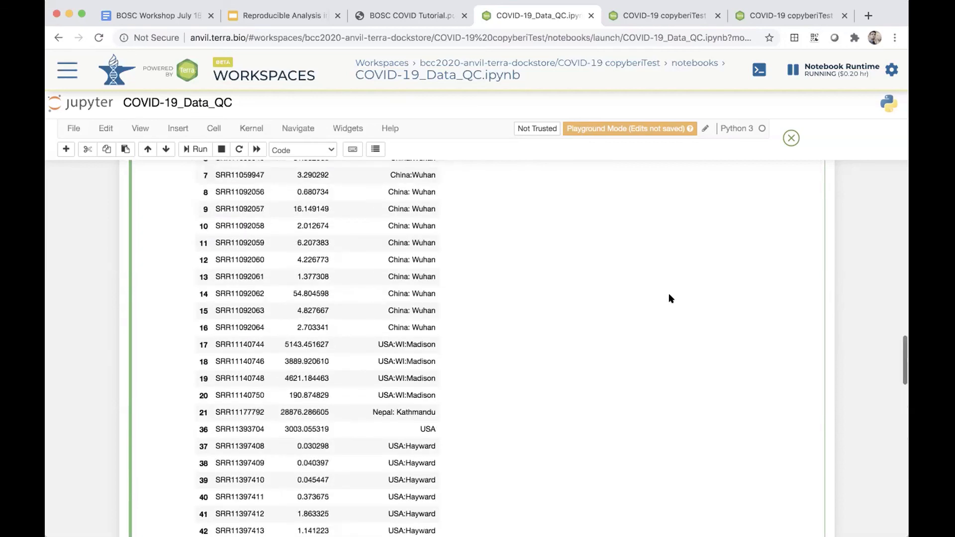
{"action": "scroll", "coordinate": [669, 299], "scroll_direction": "up", "scroll_amount": 4}
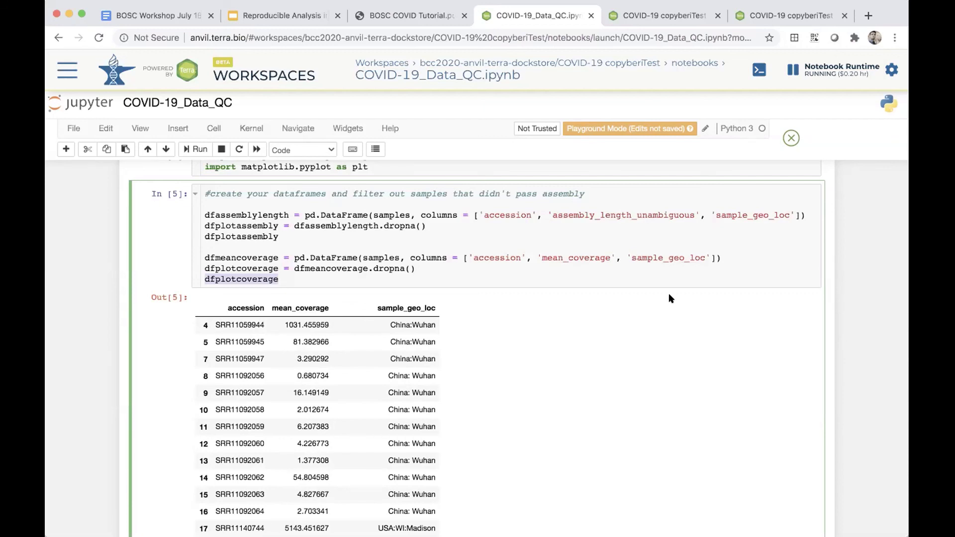
{"action": "scroll", "coordinate": [669, 294], "scroll_direction": "down", "scroll_amount": 2}
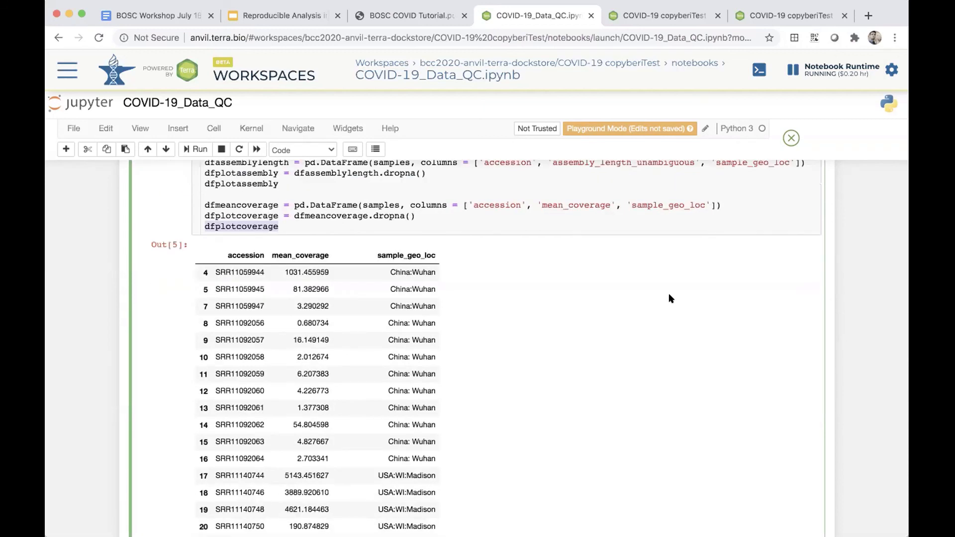
Look through the rest of the mean coverage table and the plotting cell's code with its existing bar charts.
{"action": "scroll", "coordinate": [669, 298], "scroll_direction": "down", "scroll_amount": 9}
{"action": "scroll", "coordinate": [670, 298], "scroll_direction": "down", "scroll_amount": 10}
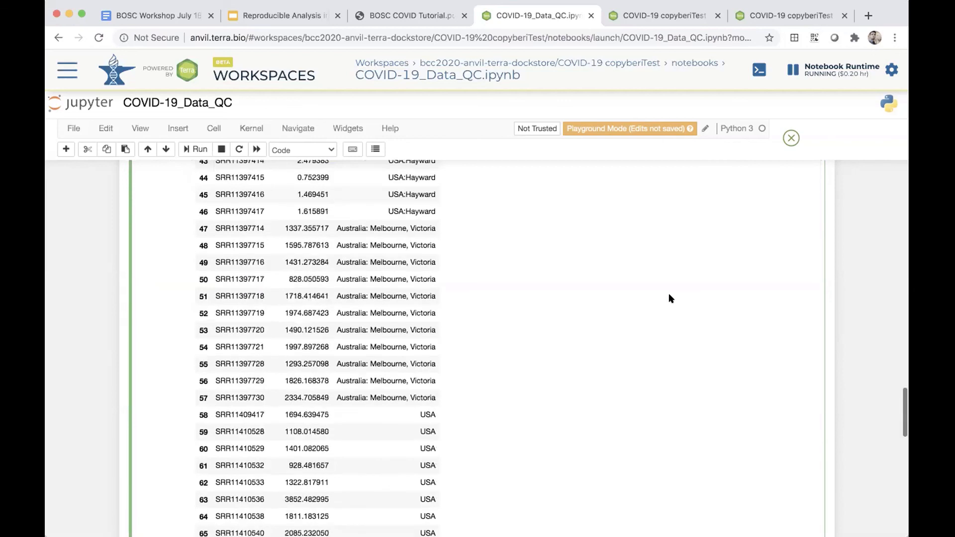
{"action": "scroll", "coordinate": [669, 298], "scroll_direction": "down", "scroll_amount": 13}
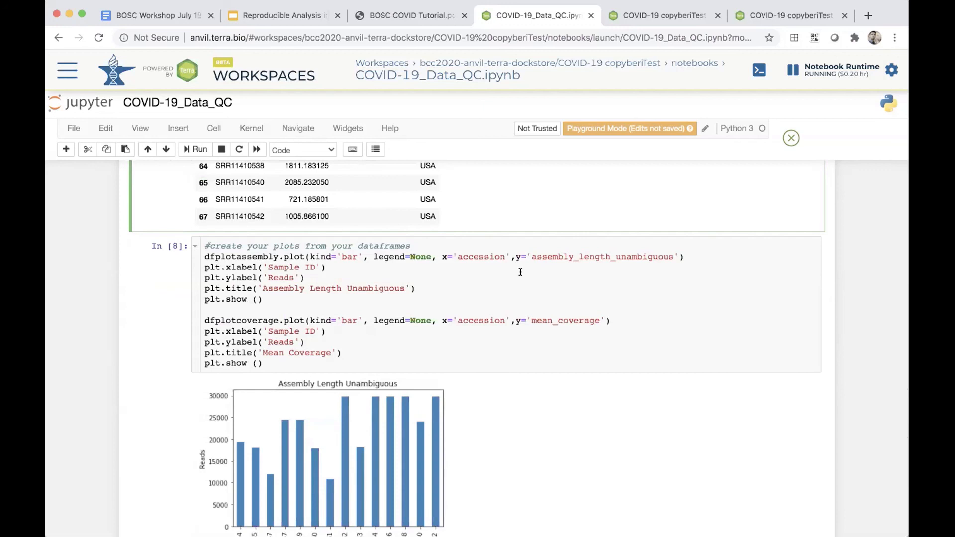
{"action": "scroll", "coordinate": [520, 272], "scroll_direction": "down", "scroll_amount": 7}
{"action": "scroll", "coordinate": [520, 273], "scroll_direction": "down", "scroll_amount": 1}
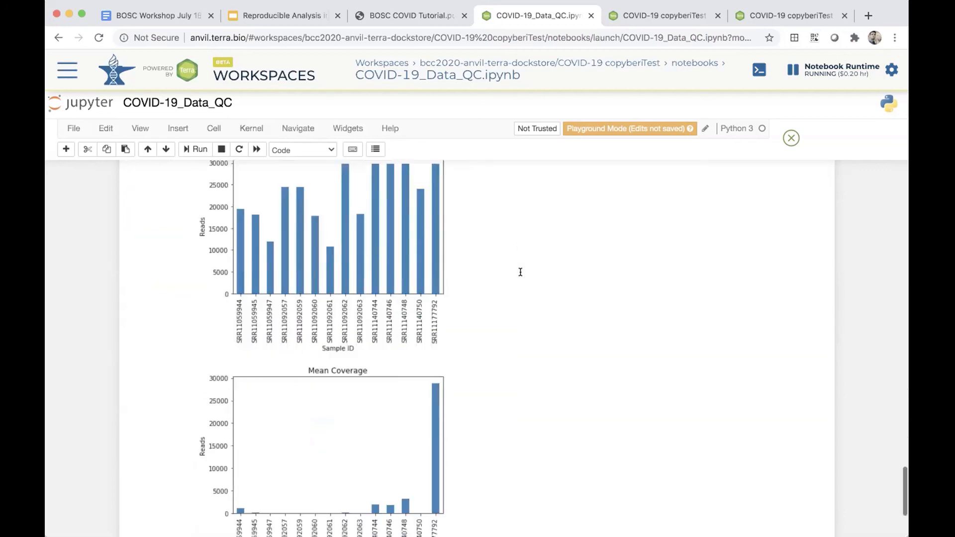
{"action": "scroll", "coordinate": [521, 272], "scroll_direction": "down", "scroll_amount": 2}
{"action": "scroll", "coordinate": [521, 272], "scroll_direction": "up", "scroll_amount": 7}
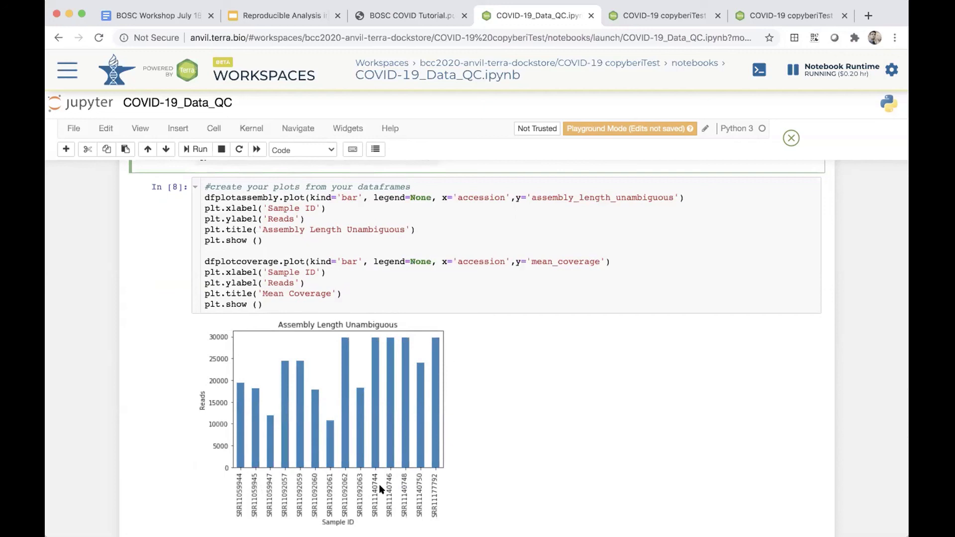
{"action": "scroll", "coordinate": [379, 485], "scroll_direction": "up", "scroll_amount": 7}
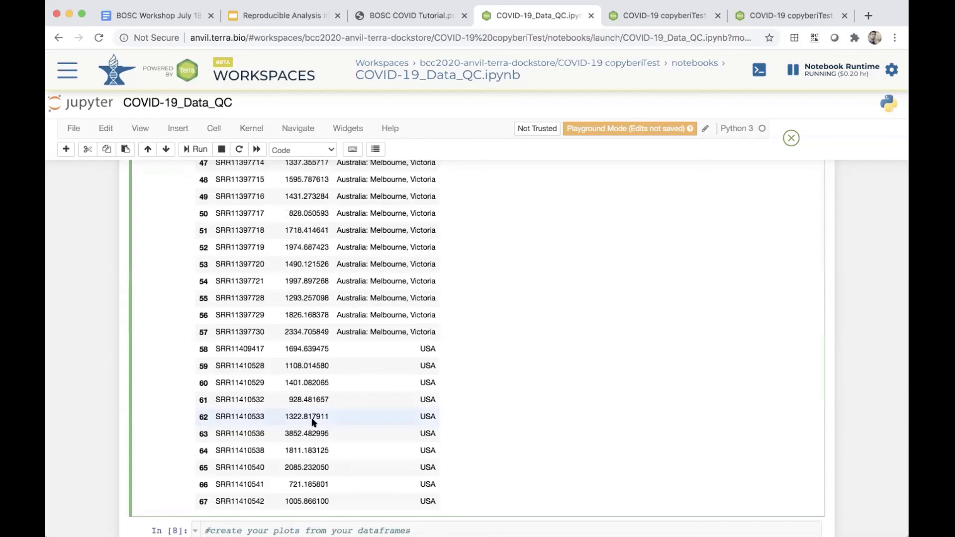
Run the code cell that creates the Assembly Length Unambiguous and Mean Coverage bar plots from the dataframes.
{"action": "scroll", "coordinate": [313, 422], "scroll_direction": "down", "scroll_amount": 2}
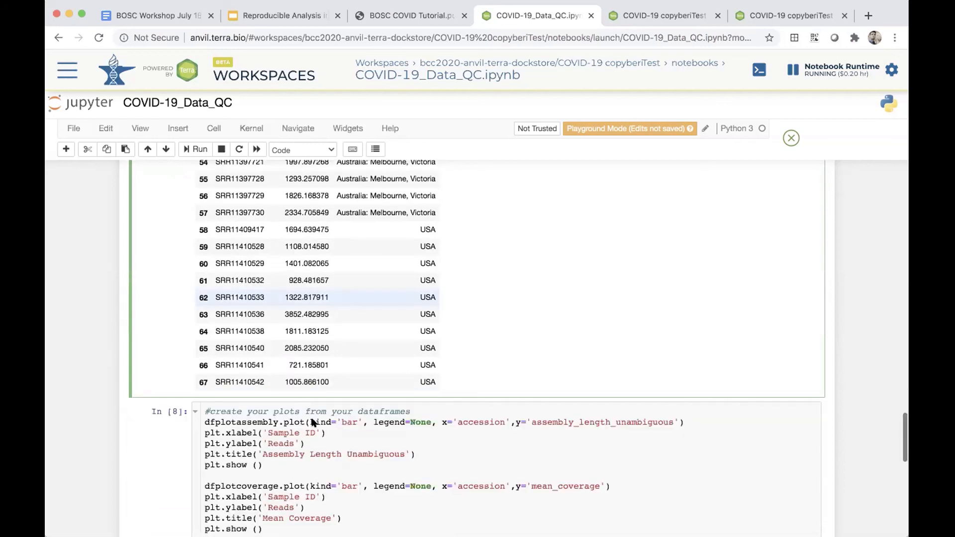
{"action": "scroll", "coordinate": [313, 422], "scroll_direction": "down", "scroll_amount": 2}
{"action": "scroll", "coordinate": [312, 422], "scroll_direction": "down", "scroll_amount": 1}
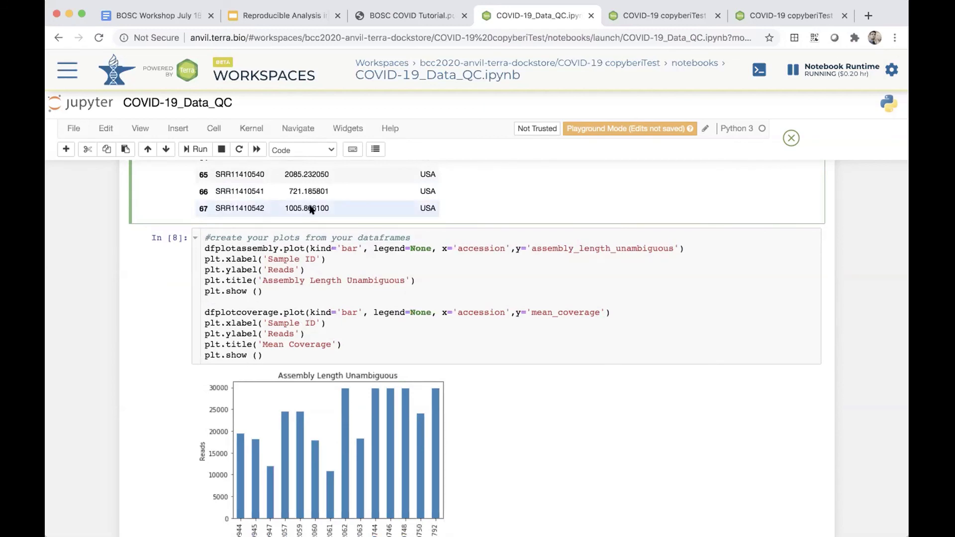
{"action": "left_click", "coordinate": [247, 287]}
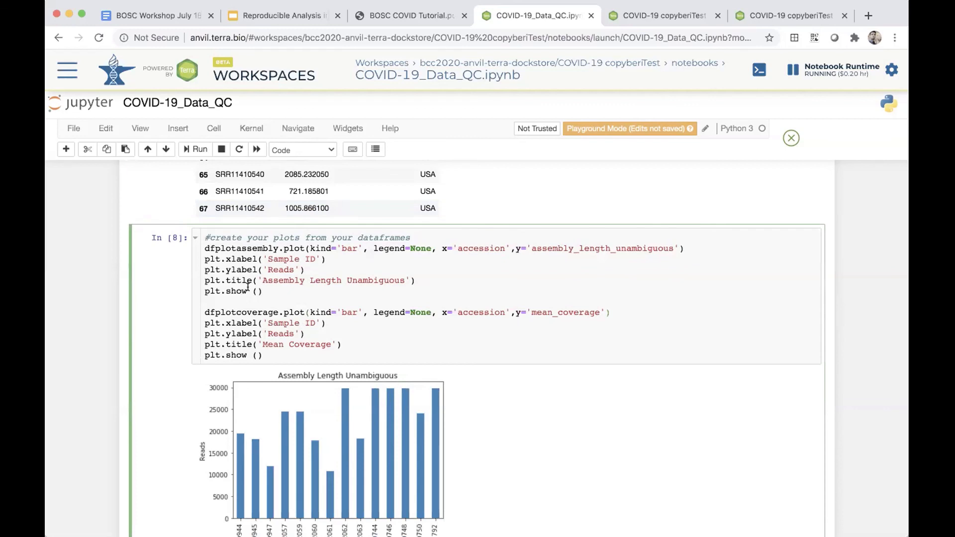
{"action": "left_click", "coordinate": [193, 149]}
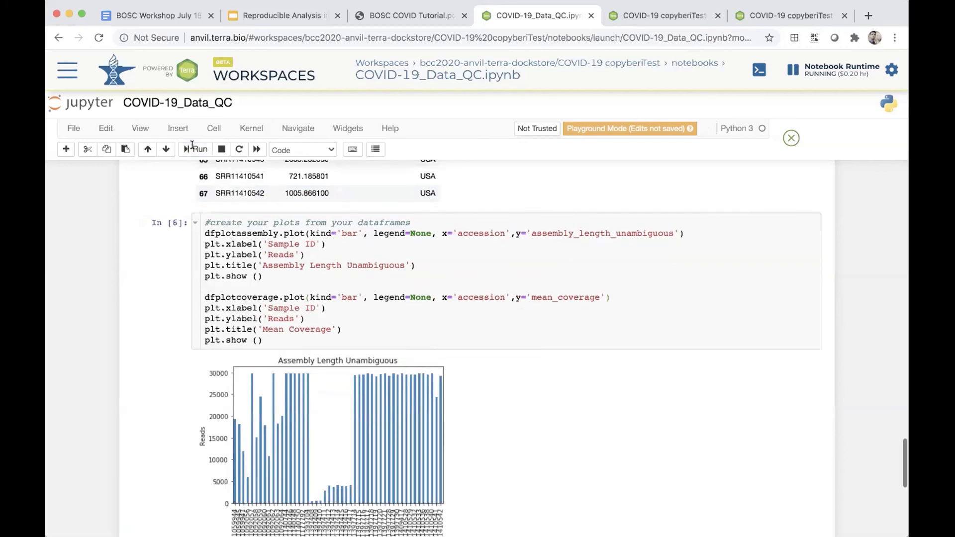
Examine the regenerated Assembly Length Unambiguous bar plot together with the code that produced it.
{"action": "scroll", "coordinate": [334, 290], "scroll_direction": "down", "scroll_amount": 5}
{"action": "scroll", "coordinate": [335, 290], "scroll_direction": "up", "scroll_amount": 3}
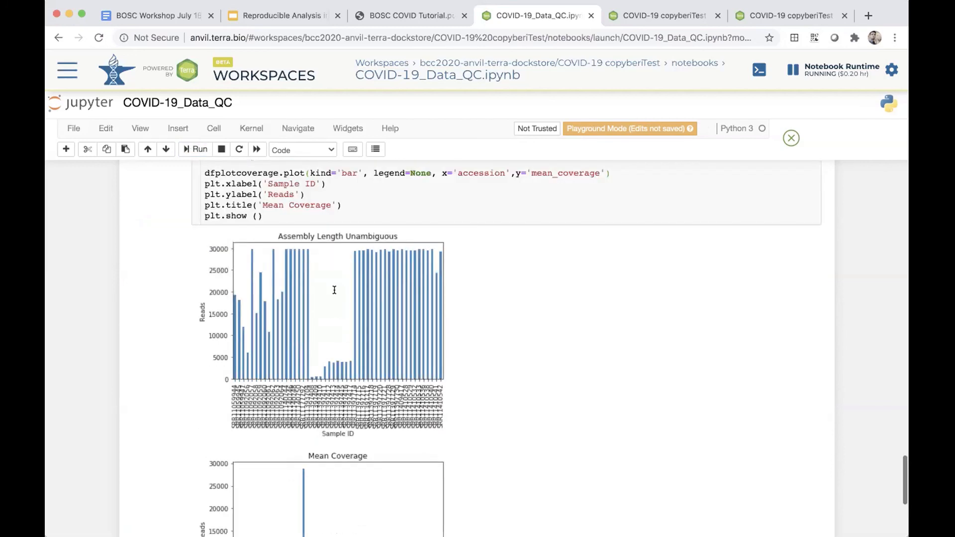
{"action": "scroll", "coordinate": [334, 290], "scroll_direction": "up", "scroll_amount": 1}
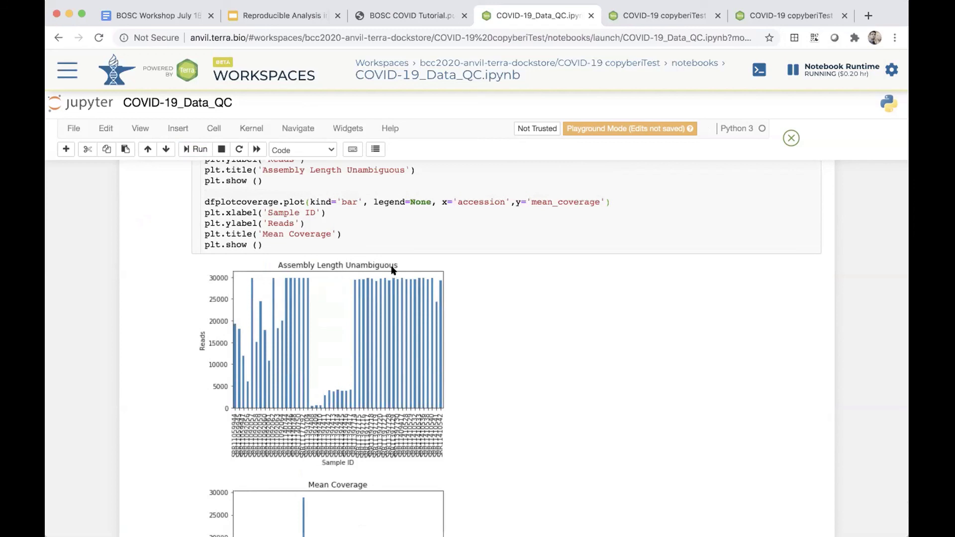
{"action": "scroll", "coordinate": [391, 270], "scroll_direction": "down", "scroll_amount": 3}
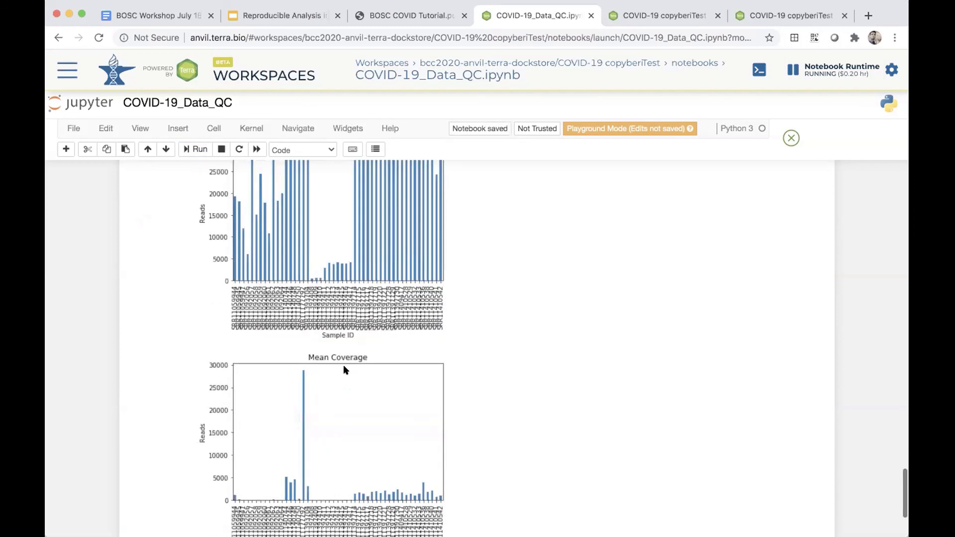
{"action": "scroll", "coordinate": [378, 367], "scroll_direction": "up", "scroll_amount": 2}
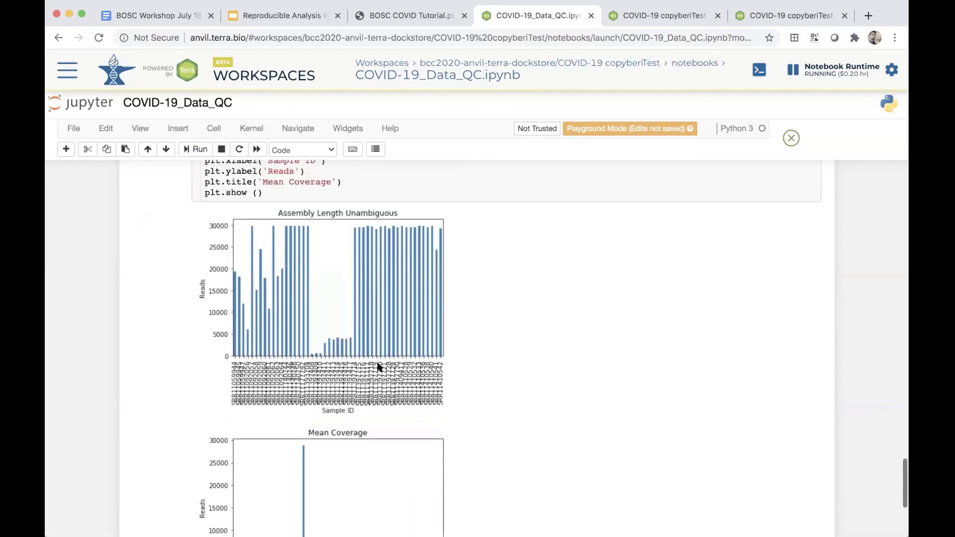
{"action": "scroll", "coordinate": [378, 367], "scroll_direction": "up", "scroll_amount": 3}
{"action": "scroll", "coordinate": [378, 366], "scroll_direction": "down", "scroll_amount": 1}
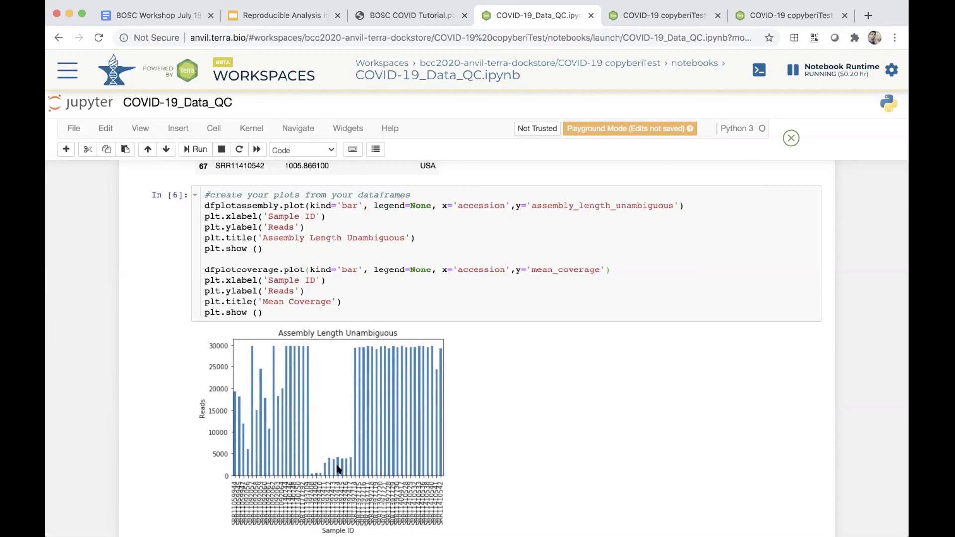
Examine the Mean Coverage bar plot at the end of the notebook and compare it with the assembly length plot above.
{"action": "scroll", "coordinate": [337, 469], "scroll_direction": "down", "scroll_amount": 3}
{"action": "scroll", "coordinate": [337, 469], "scroll_direction": "down", "scroll_amount": 2}
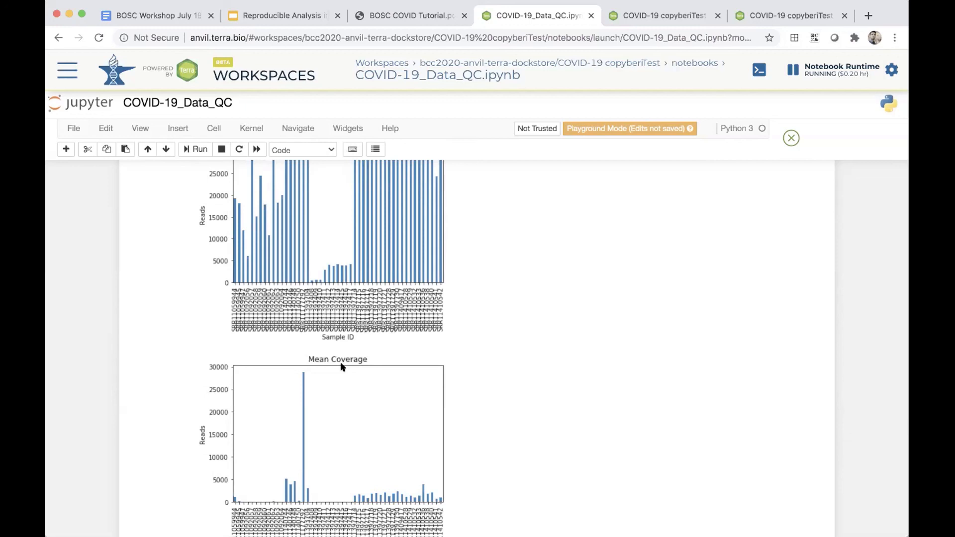
{"action": "scroll", "coordinate": [341, 366], "scroll_direction": "down", "scroll_amount": 2}
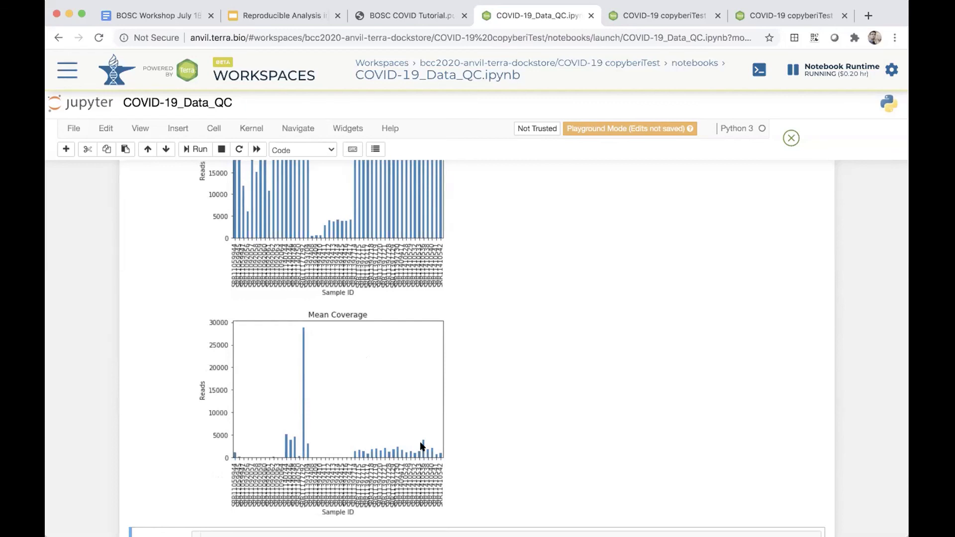
{"action": "scroll", "coordinate": [422, 446], "scroll_direction": "down", "scroll_amount": 1}
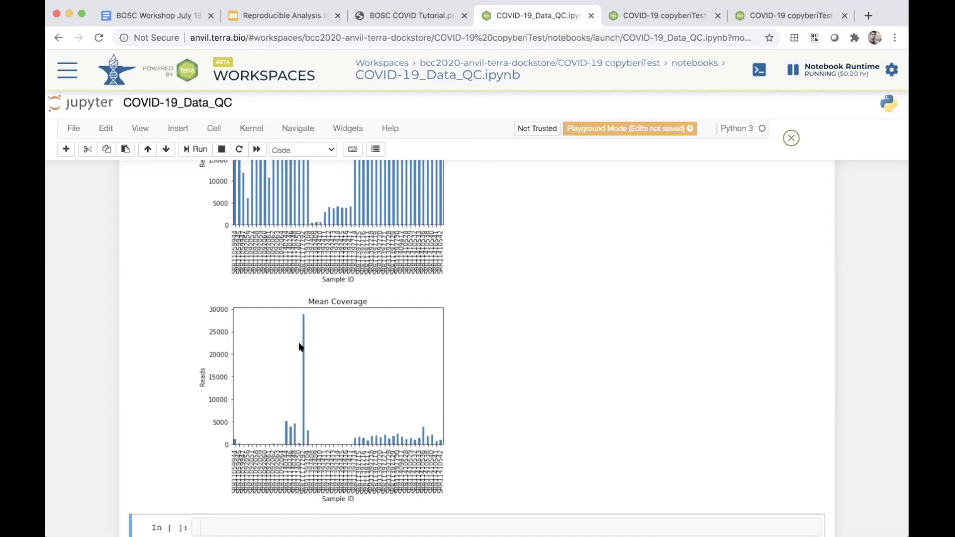
{"action": "scroll", "coordinate": [300, 346], "scroll_direction": "down", "scroll_amount": 3}
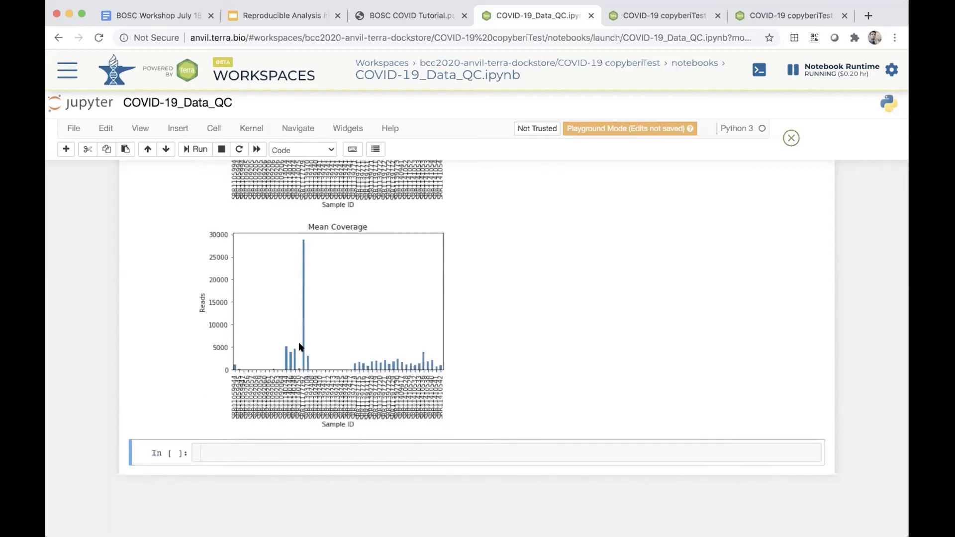
{"action": "scroll", "coordinate": [300, 347], "scroll_direction": "up", "scroll_amount": 2}
{"action": "scroll", "coordinate": [300, 347], "scroll_direction": "up", "scroll_amount": 3}
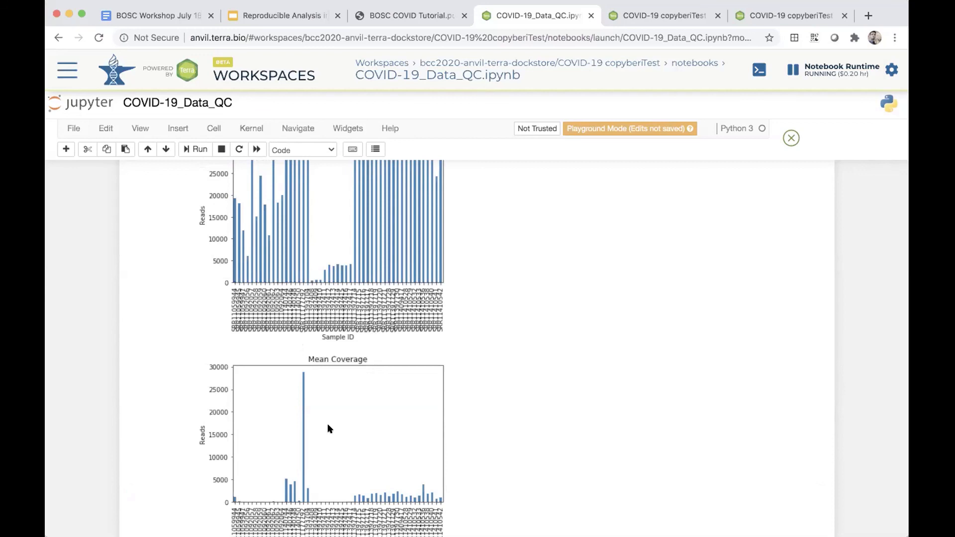
{"action": "scroll", "coordinate": [328, 428], "scroll_direction": "down", "scroll_amount": 3}
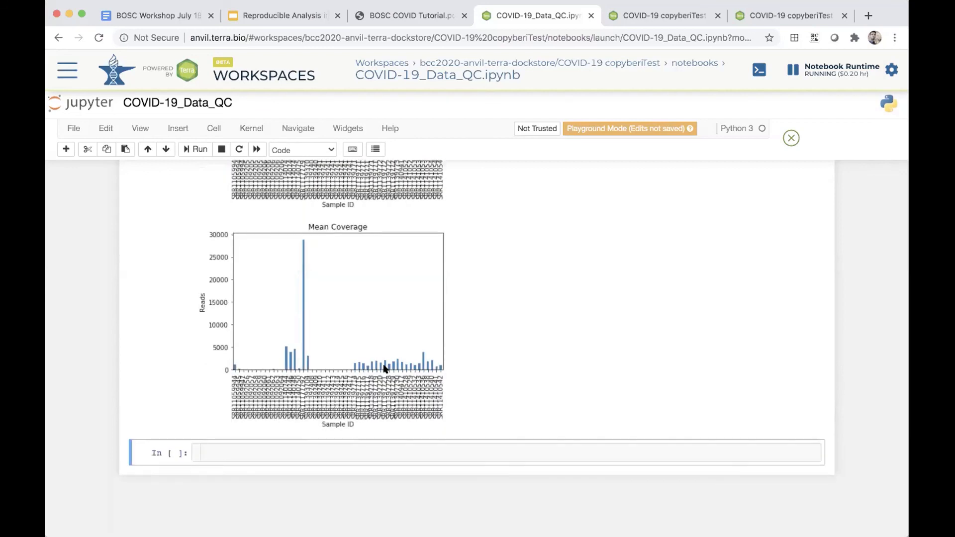
{"action": "scroll", "coordinate": [384, 366], "scroll_direction": "up", "scroll_amount": 1}
{"action": "scroll", "coordinate": [383, 366], "scroll_direction": "up", "scroll_amount": 2}
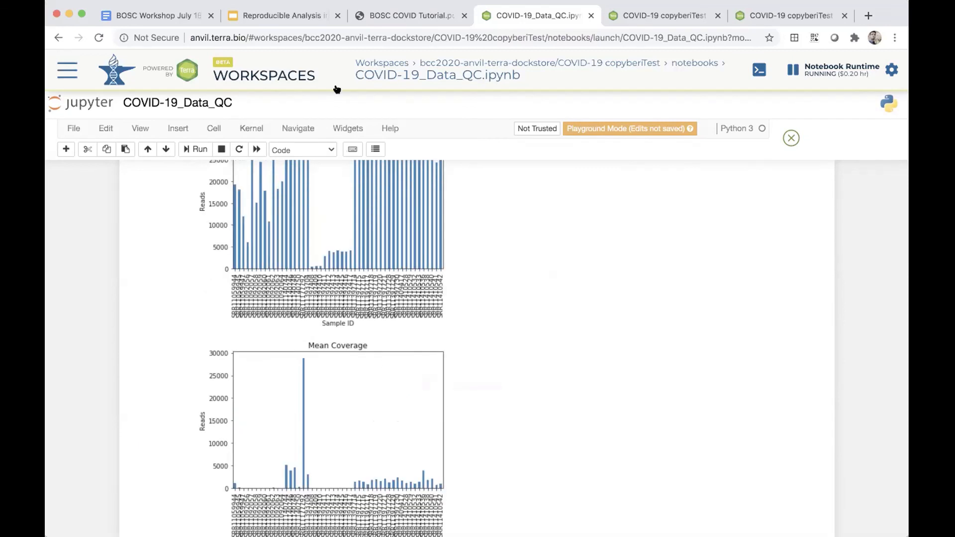
Switch to the BOSC COVID Tutorial PDF and read from Step 6 on to the Step 7 - Tutorial Wrap up section.
{"action": "left_click", "coordinate": [399, 13]}
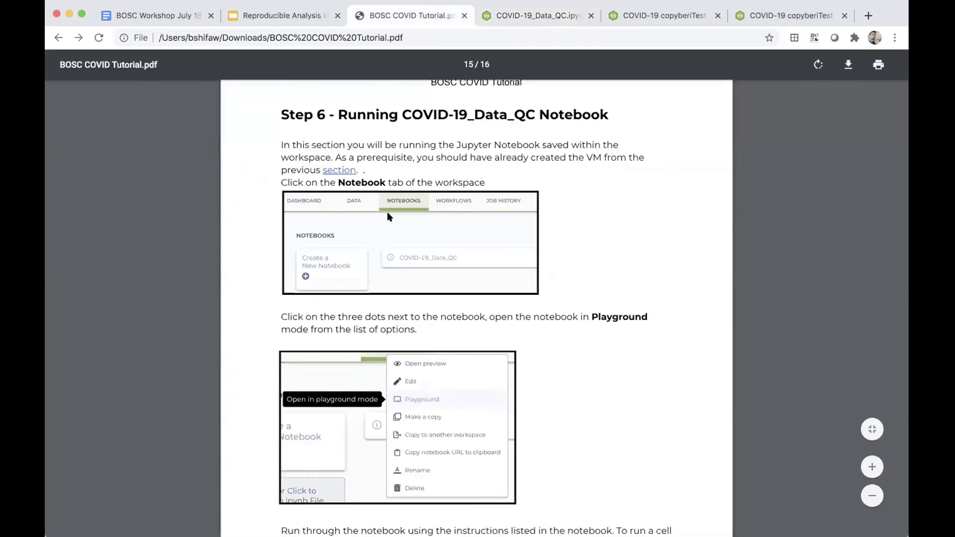
{"action": "scroll", "coordinate": [402, 305], "scroll_direction": "down", "scroll_amount": 1}
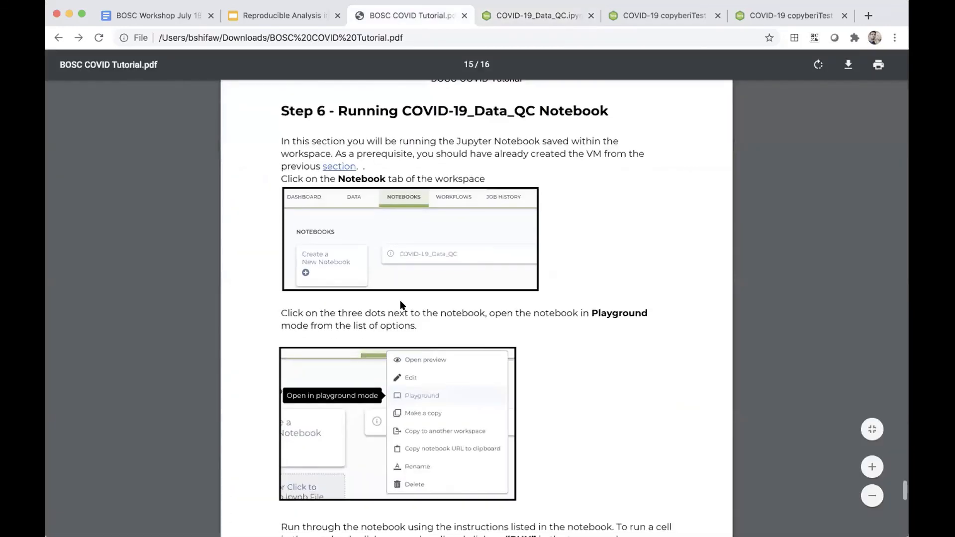
{"action": "scroll", "coordinate": [402, 305], "scroll_direction": "down", "scroll_amount": 7}
{"action": "scroll", "coordinate": [402, 305], "scroll_direction": "down", "scroll_amount": 2}
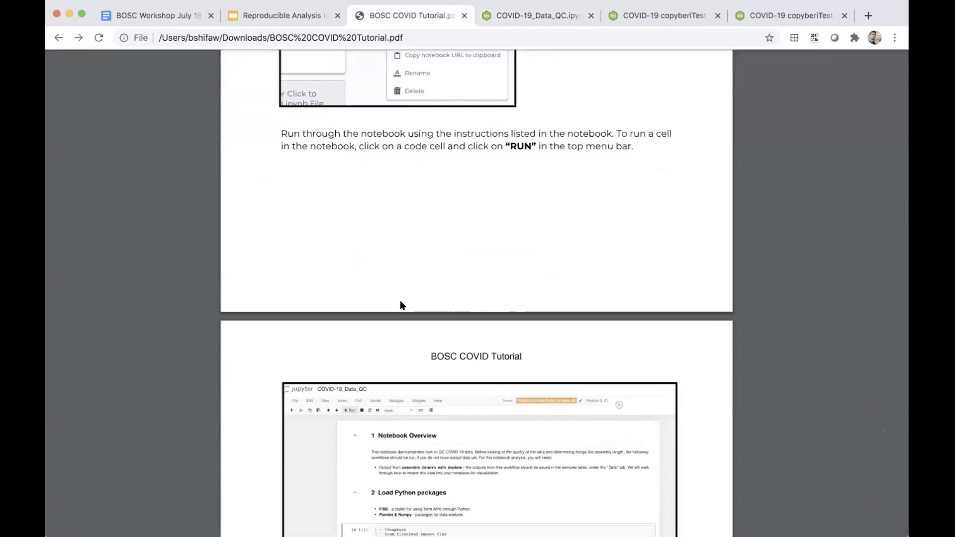
{"action": "scroll", "coordinate": [402, 305], "scroll_direction": "down", "scroll_amount": 1}
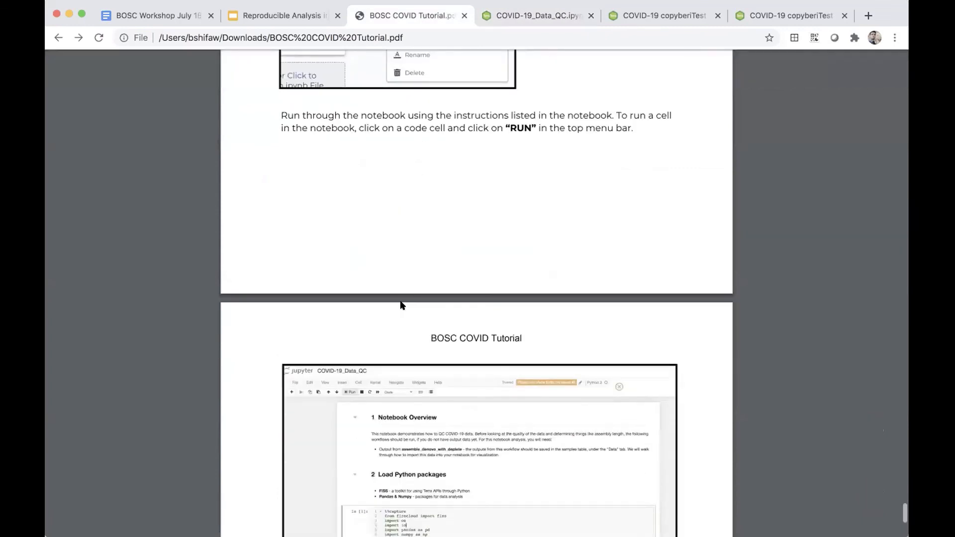
{"action": "scroll", "coordinate": [403, 305], "scroll_direction": "down", "scroll_amount": 8}
{"action": "scroll", "coordinate": [402, 305], "scroll_direction": "up", "scroll_amount": 1}
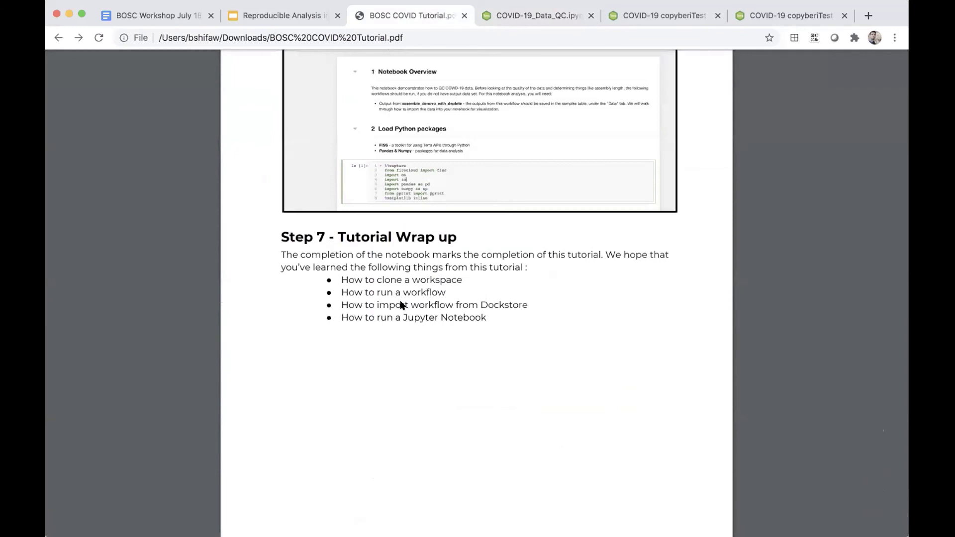